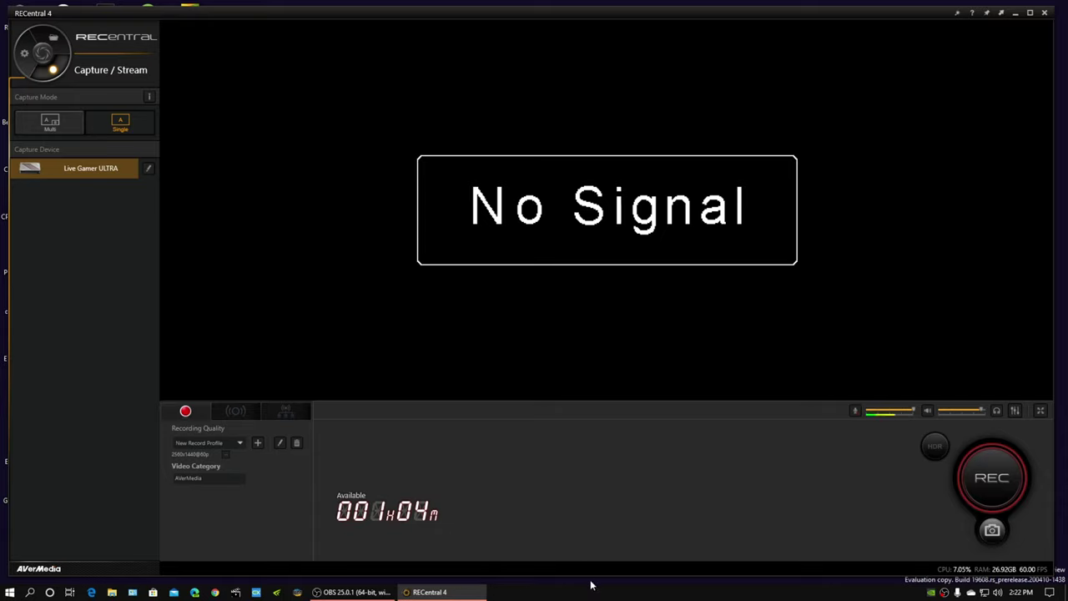
# Step: Enable the AVT GC553 as a second display in NVIDIA Control Panel's multiple-display setup
pyautogui.rightClick(931, 592)
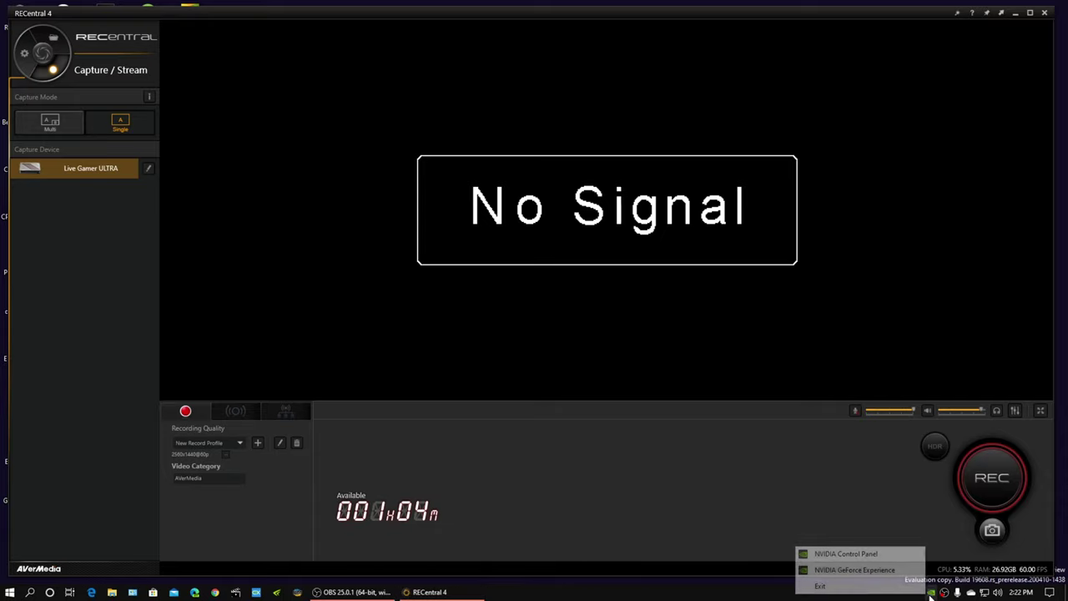
pyautogui.click(831, 555)
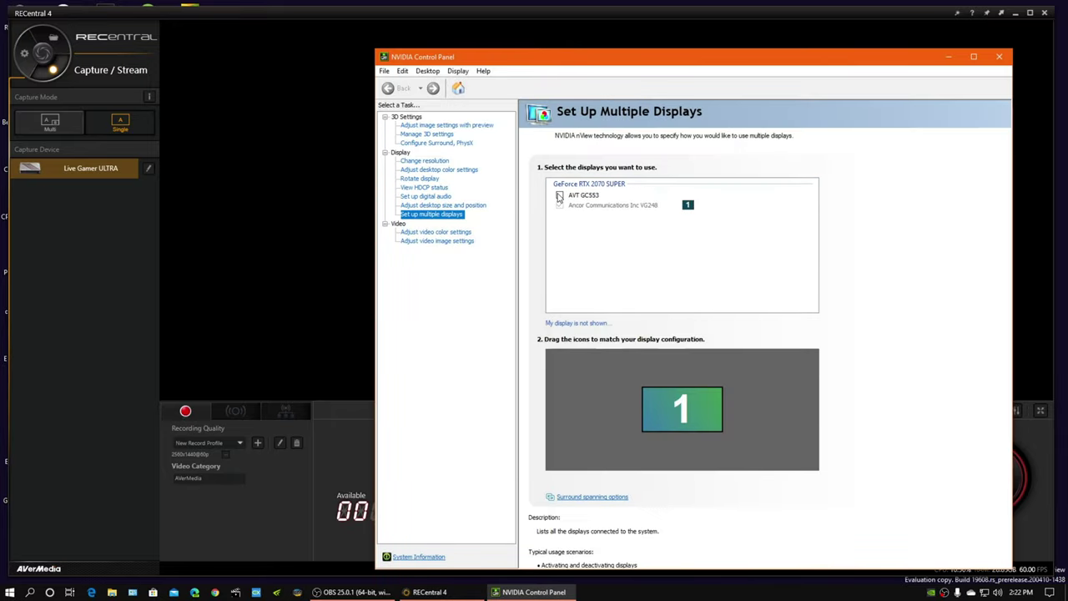
pyautogui.click(559, 196)
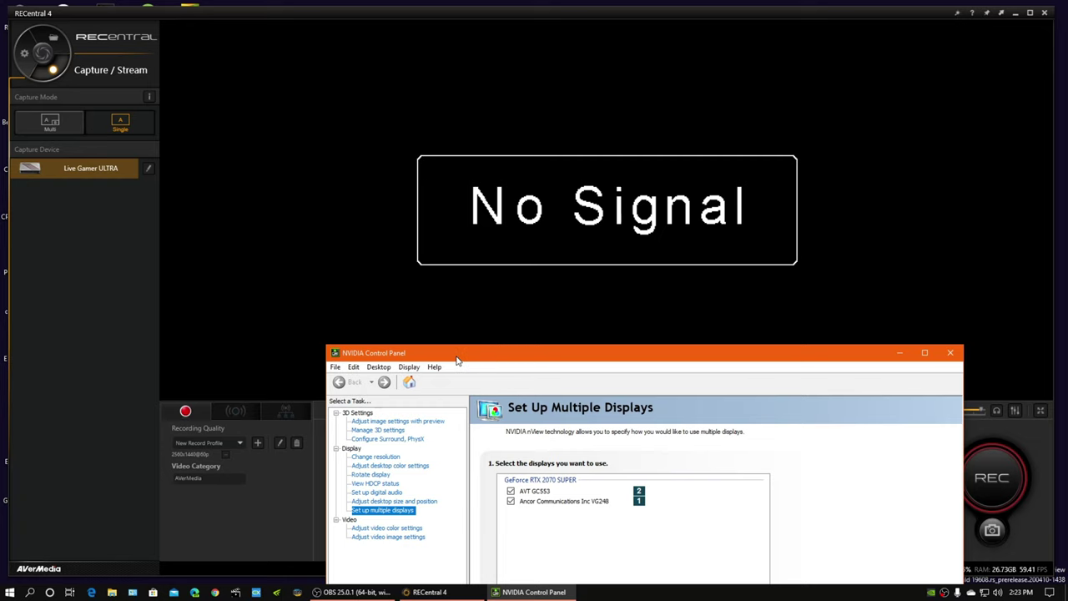
pyautogui.moveTo(459, 360); pyautogui.dragTo(182, 87)
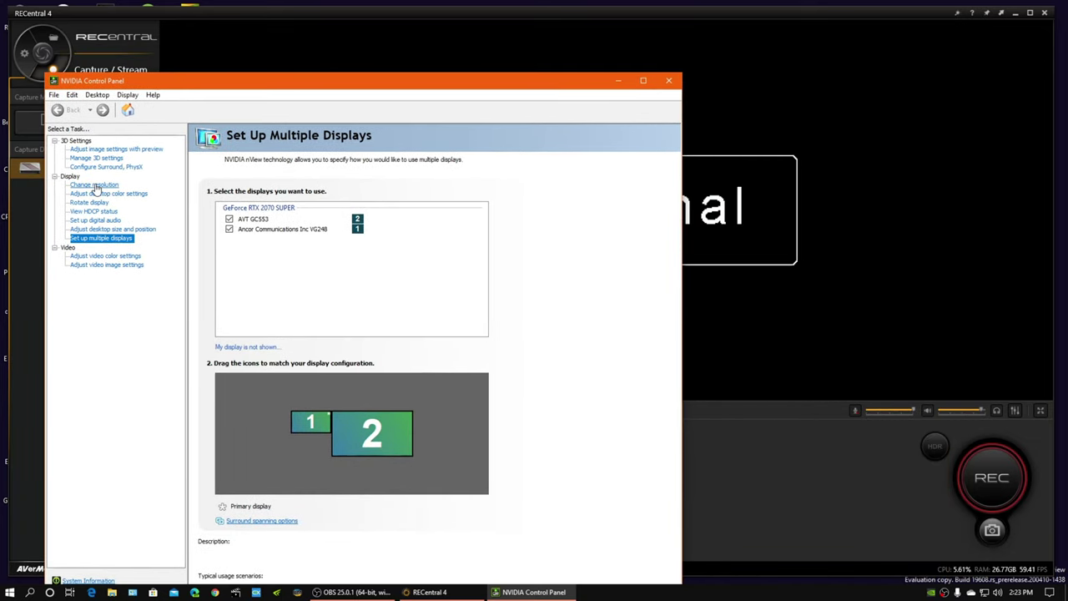
# Step: Select the AVT GC553 display on the Change resolution page
pyautogui.click(94, 184)
pyautogui.click(337, 219)
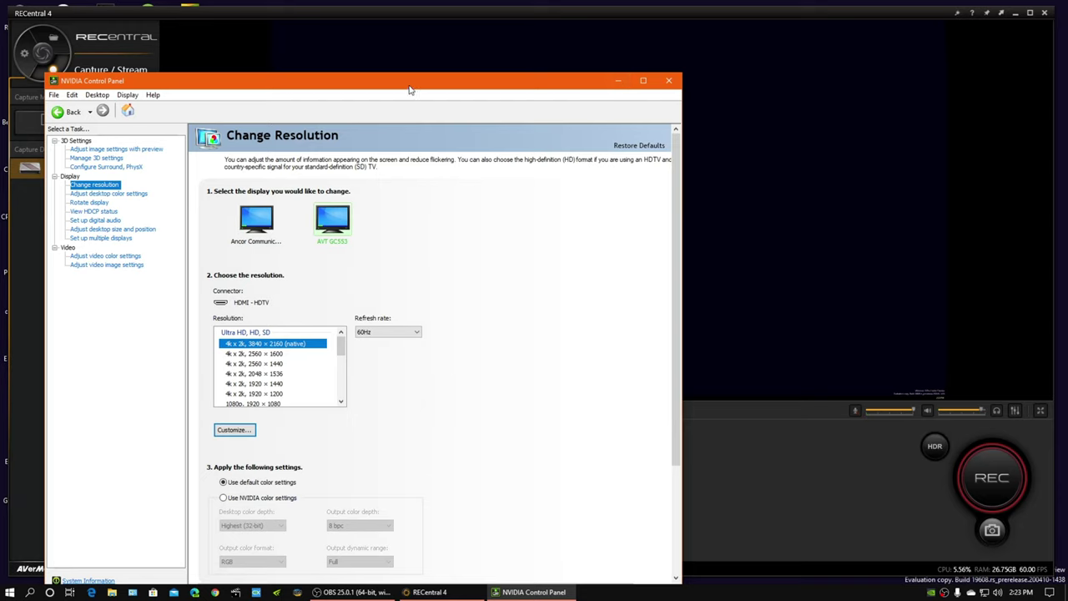
pyautogui.moveTo(409, 84); pyautogui.dragTo(530, 477)
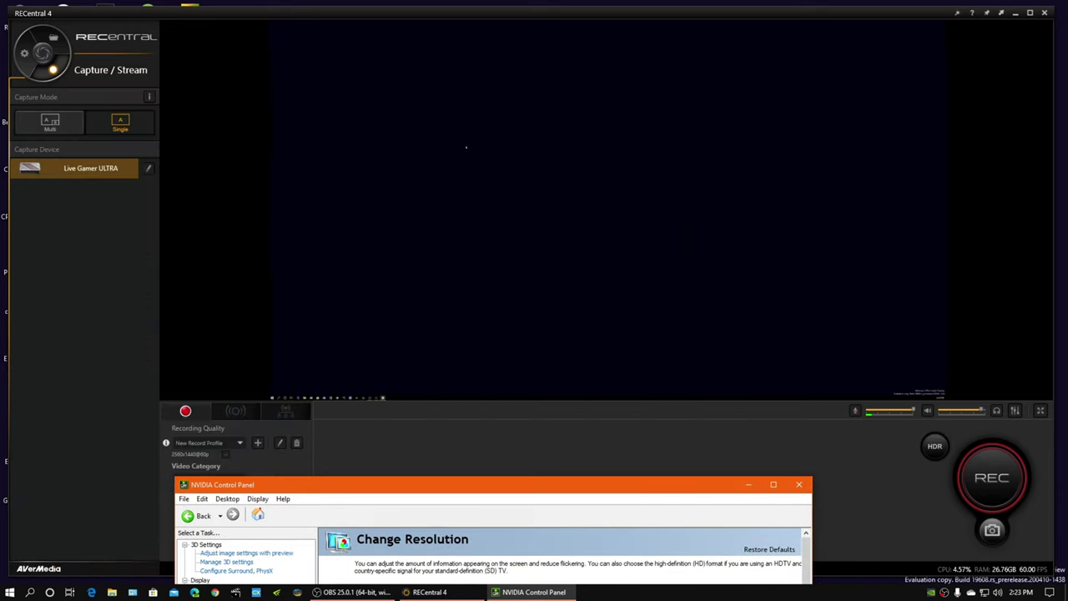
# Step: Launch Steam from Start search and move it onto the capture display
pyautogui.click(10, 592)
pyautogui.write('stea')
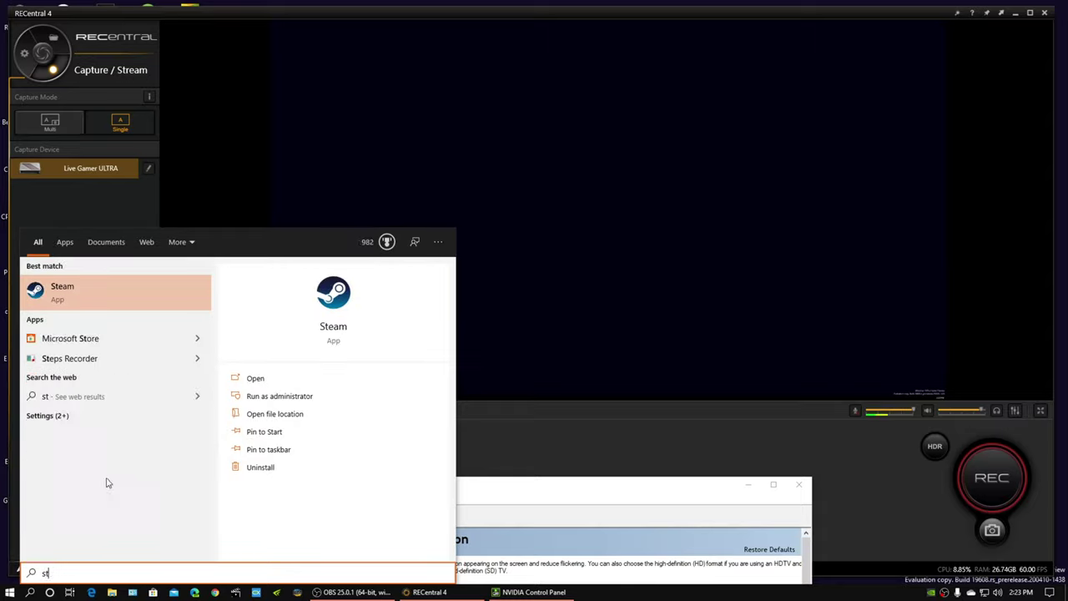
pyautogui.click(92, 297)
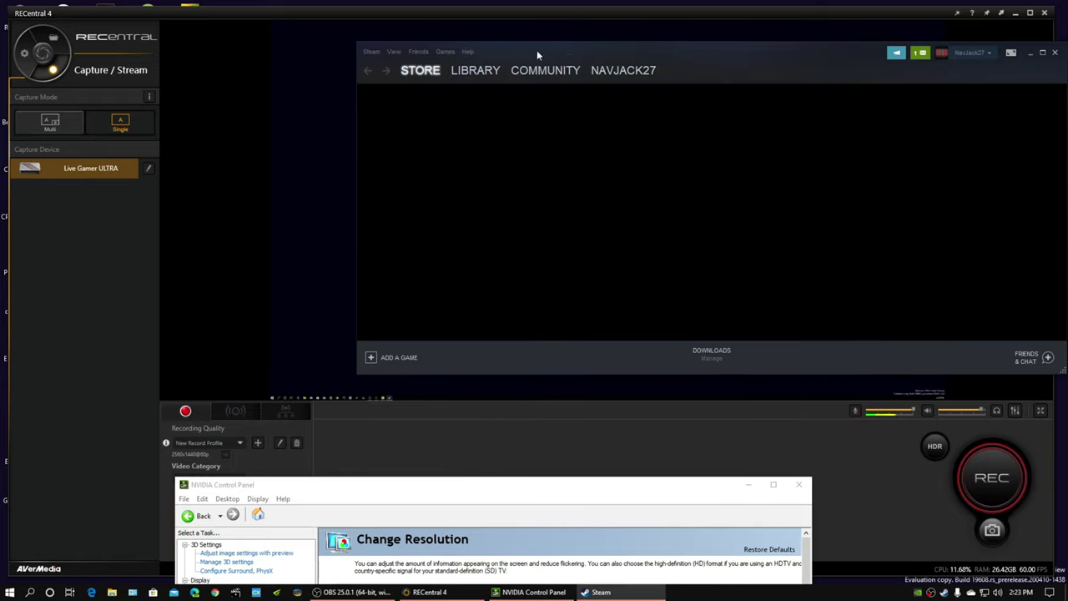
pyautogui.moveTo(531, 52); pyautogui.dragTo(1067, 159)
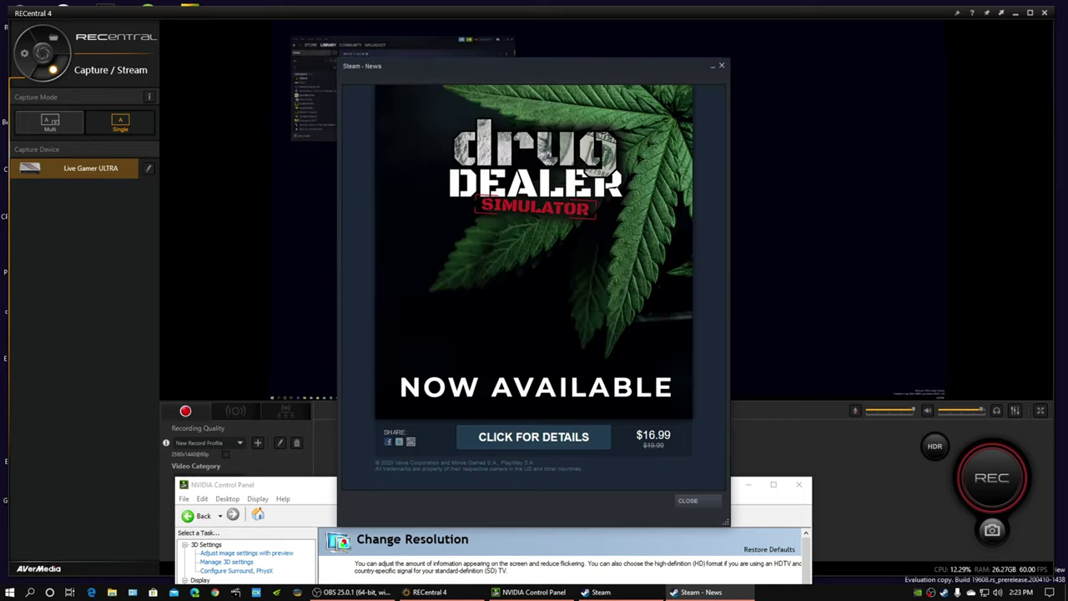
# Step: Dismiss Steam's news popup and show the DOOM Eternal library page
pyautogui.click(697, 500)
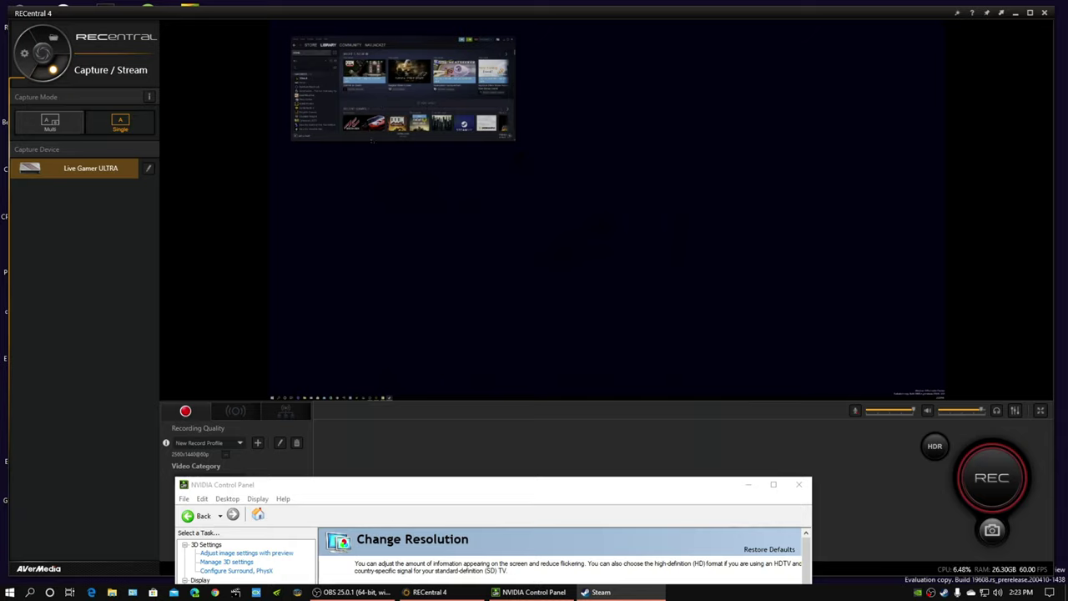
pyautogui.moveTo(372, 140); pyautogui.dragTo(372, 192)
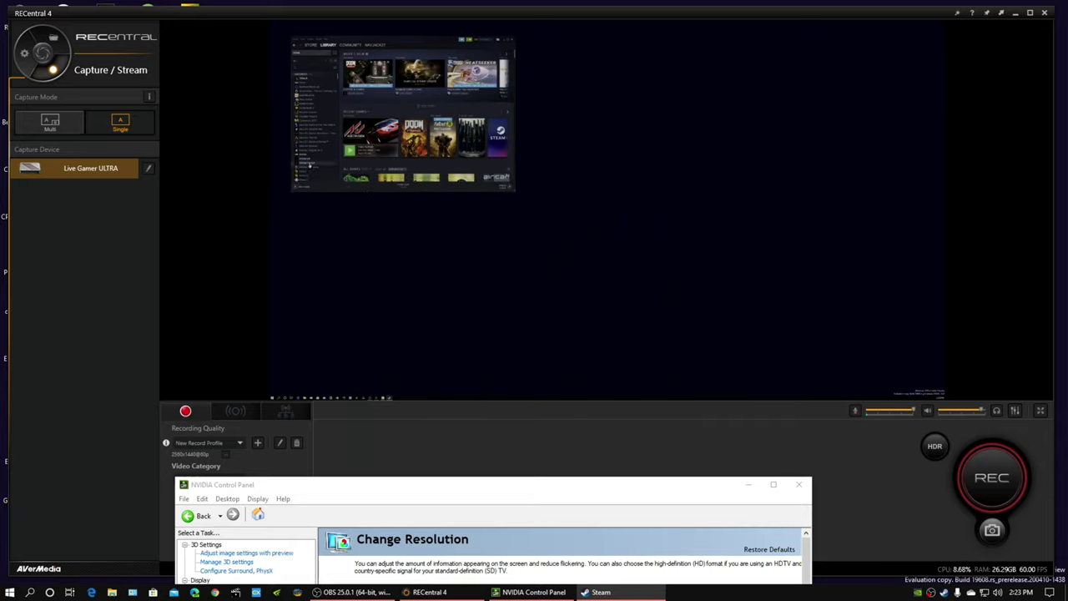
pyautogui.click(308, 163)
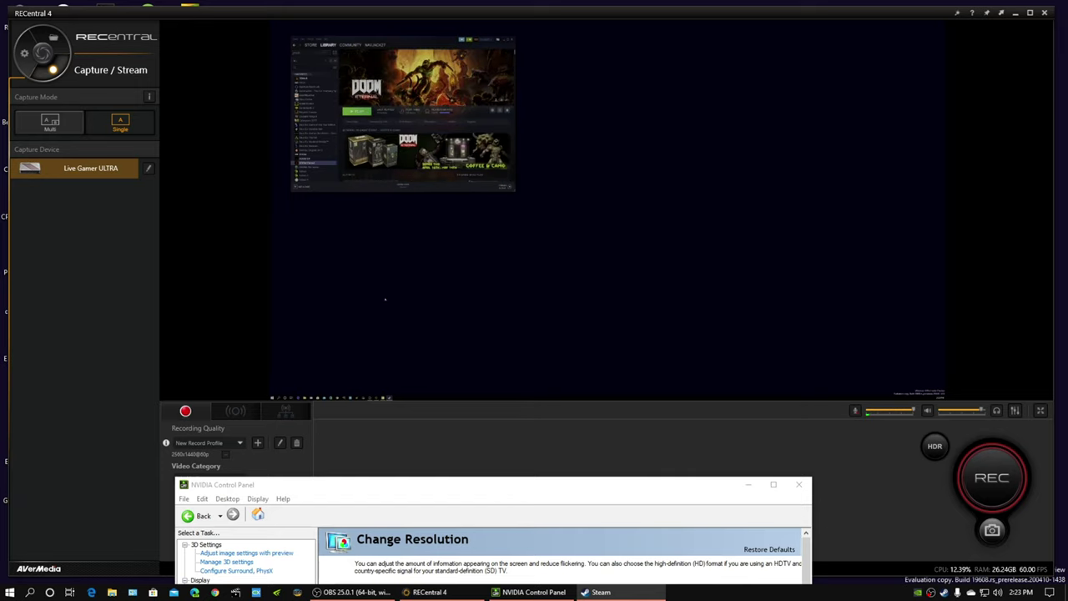
pyautogui.moveTo(427, 486); pyautogui.dragTo(390, 61)
pyautogui.click(713, 53)
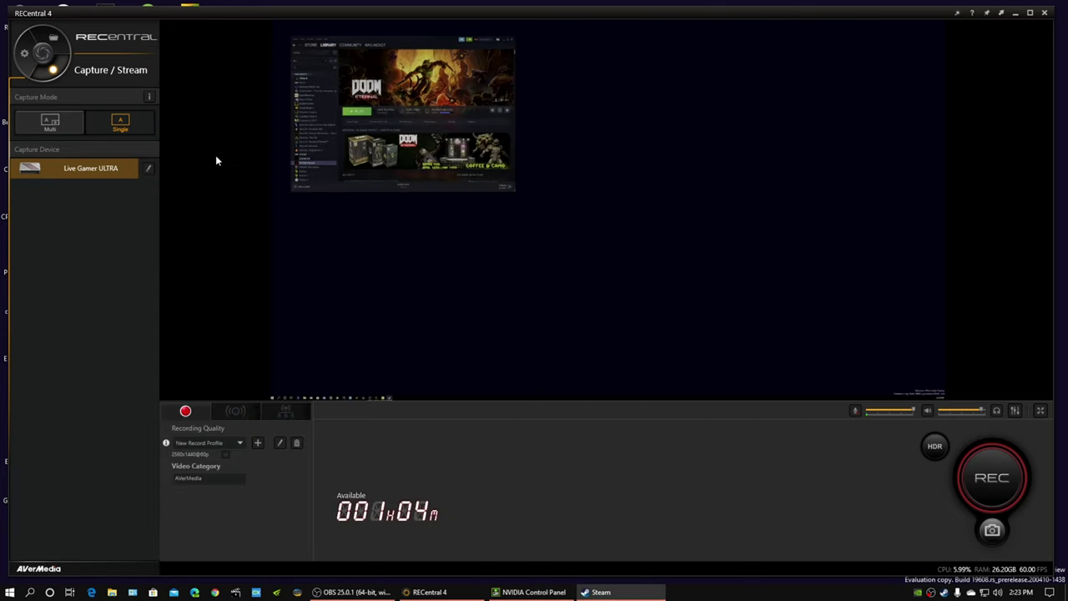
# Step: Set the AVT GC553 to 2560 x 1440 with NVIDIA color settings, YCbCr422 and 10 bpc
pyautogui.click(531, 592)
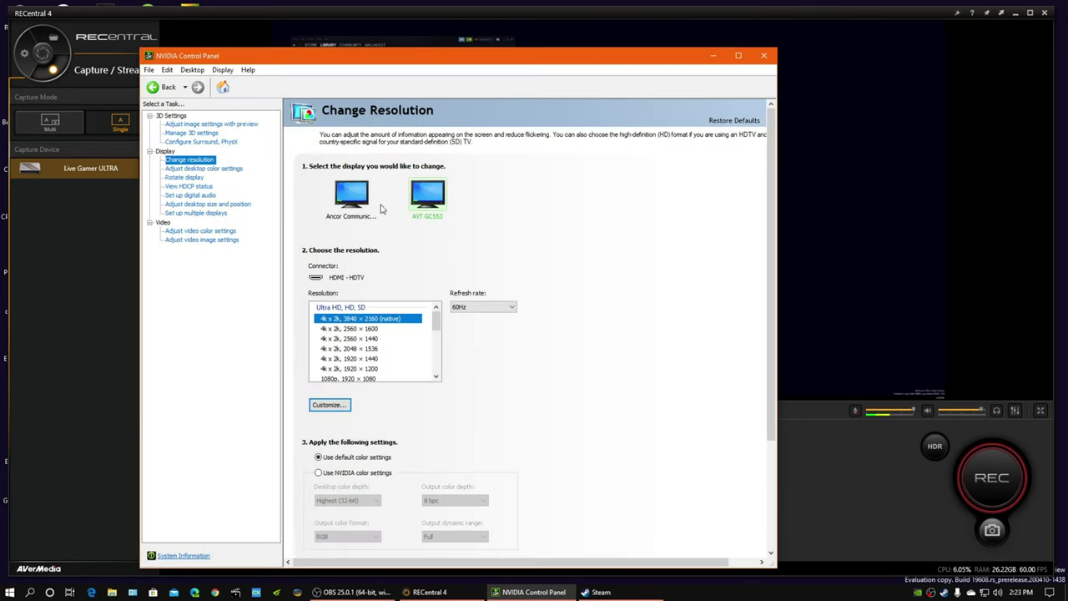
pyautogui.click(369, 342)
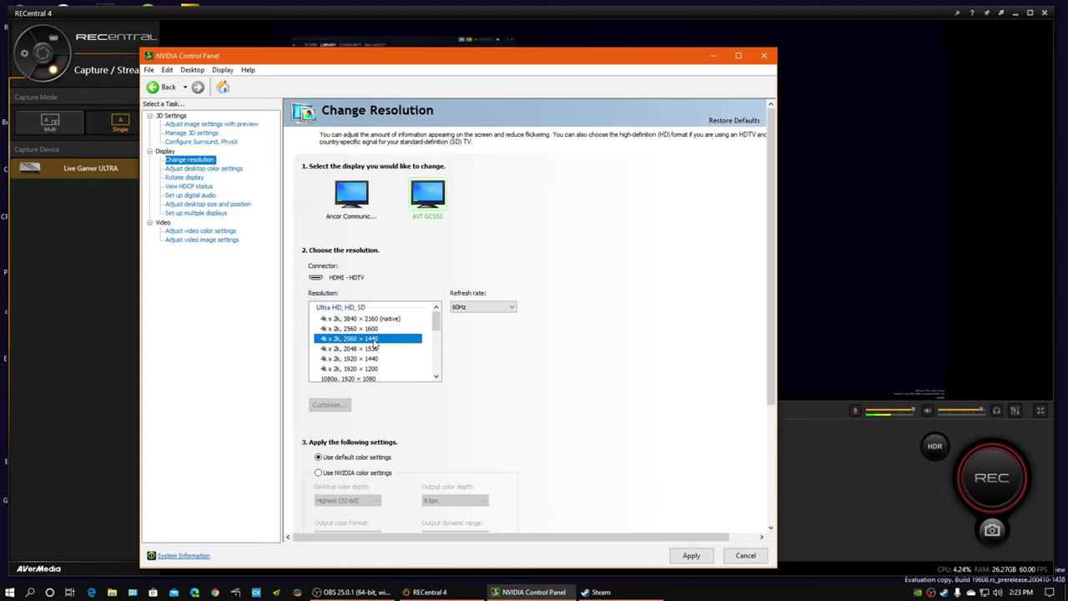
pyautogui.scroll(-1, 503, 407)
pyautogui.scroll(-2, 503, 408)
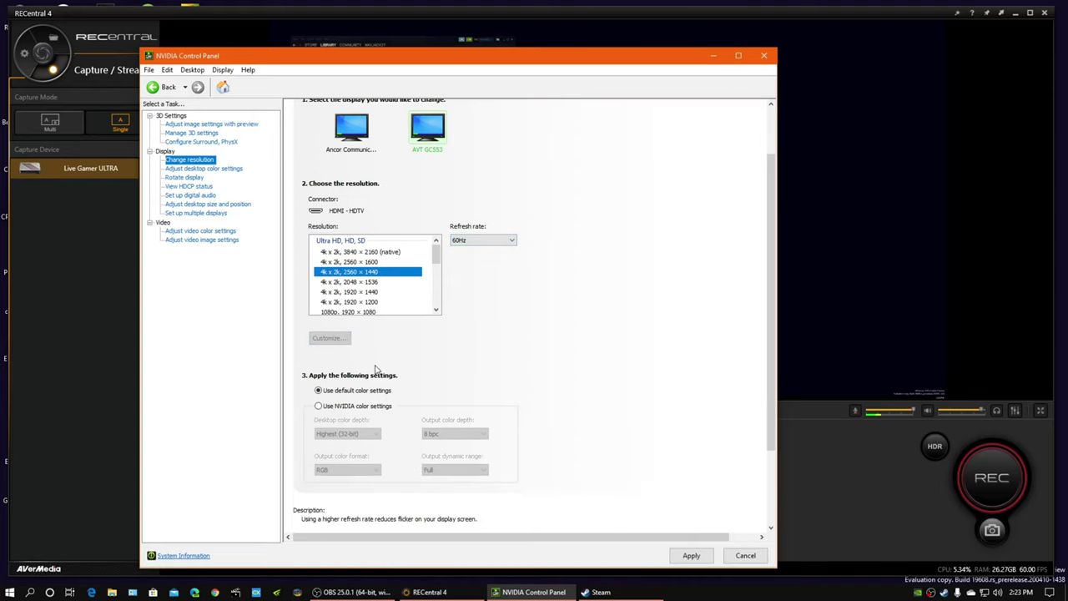
pyautogui.click(342, 407)
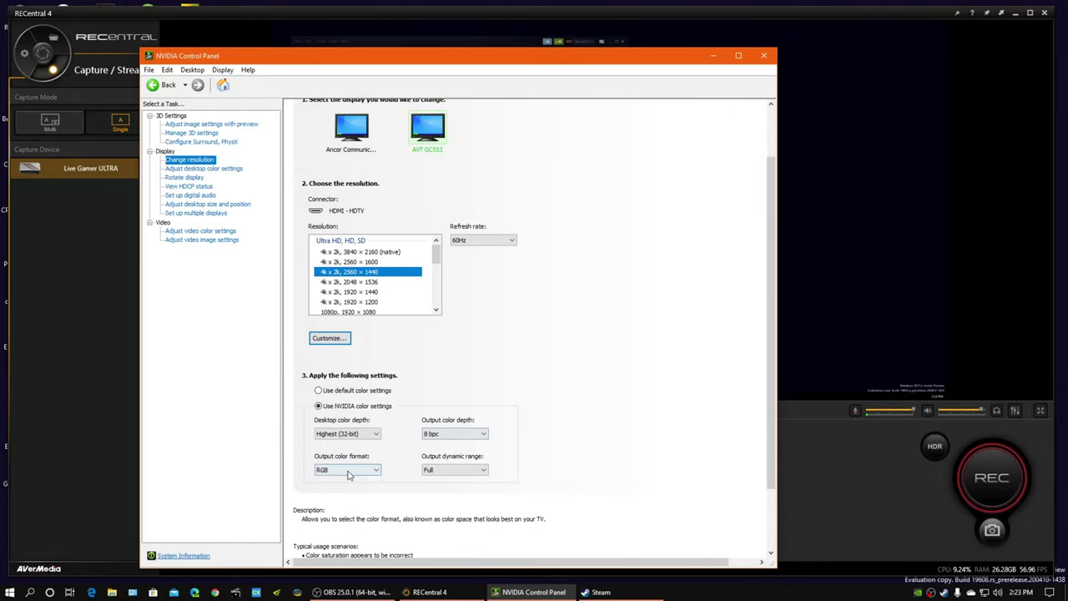
pyautogui.click(353, 469)
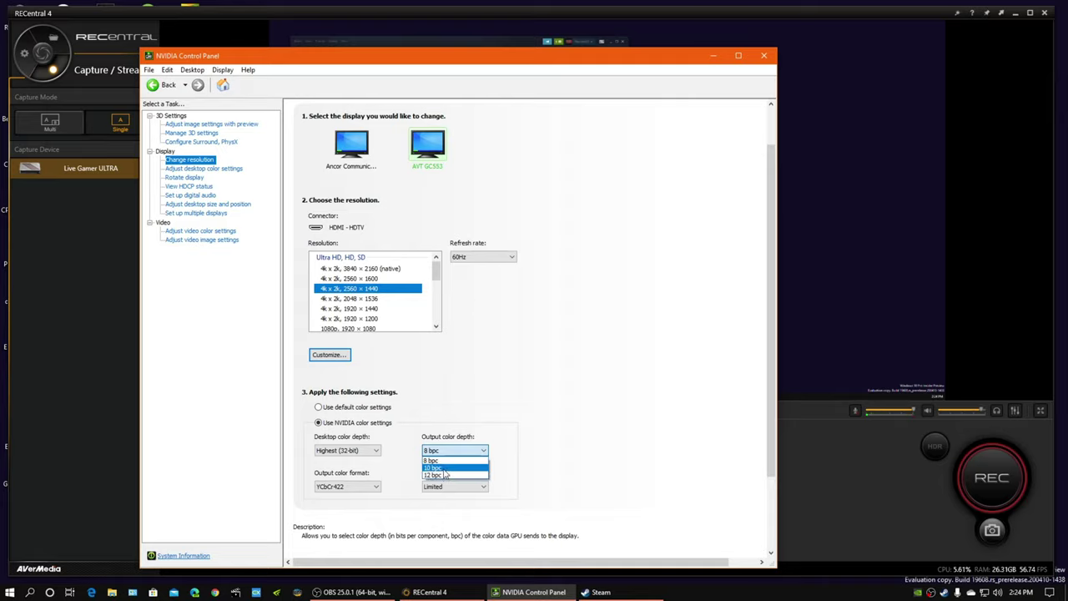
pyautogui.click(444, 468)
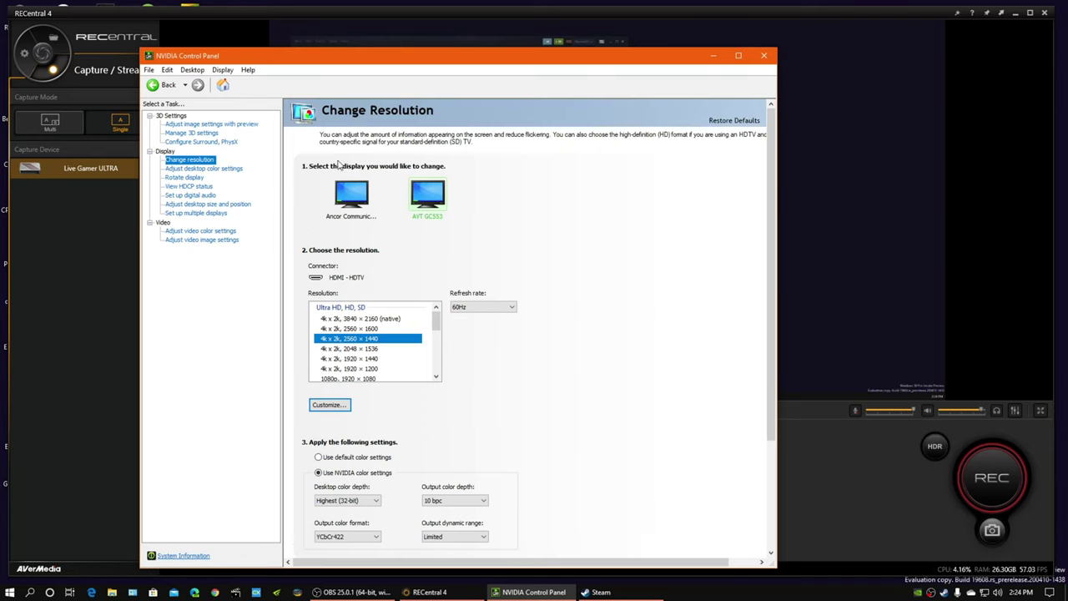
pyautogui.click(713, 55)
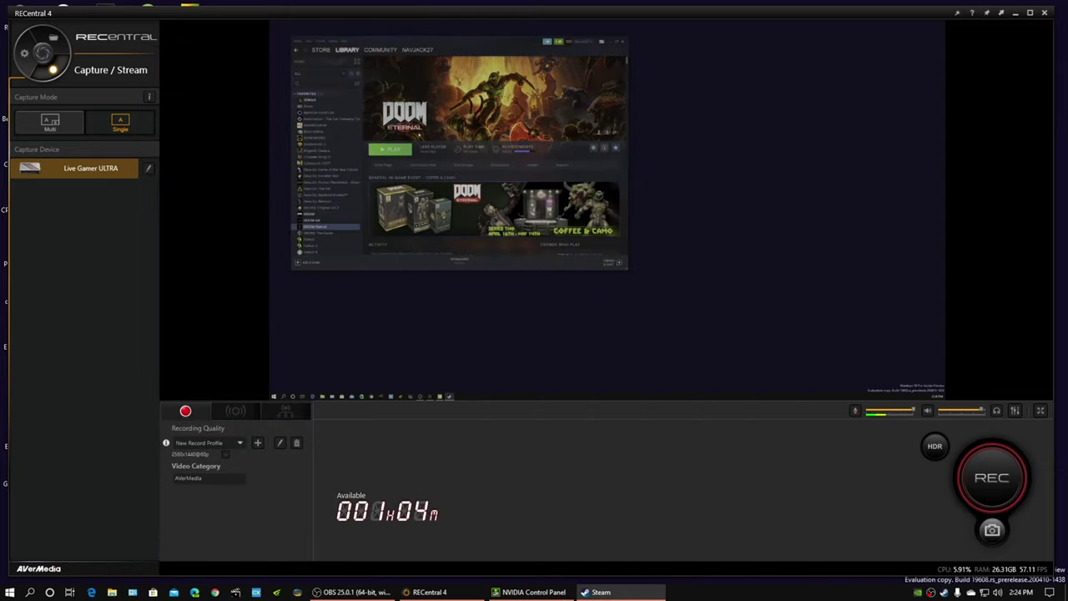
# Step: Set the Live Gamer ULTRA decode format to P010 and review its color settings
pyautogui.click(149, 168)
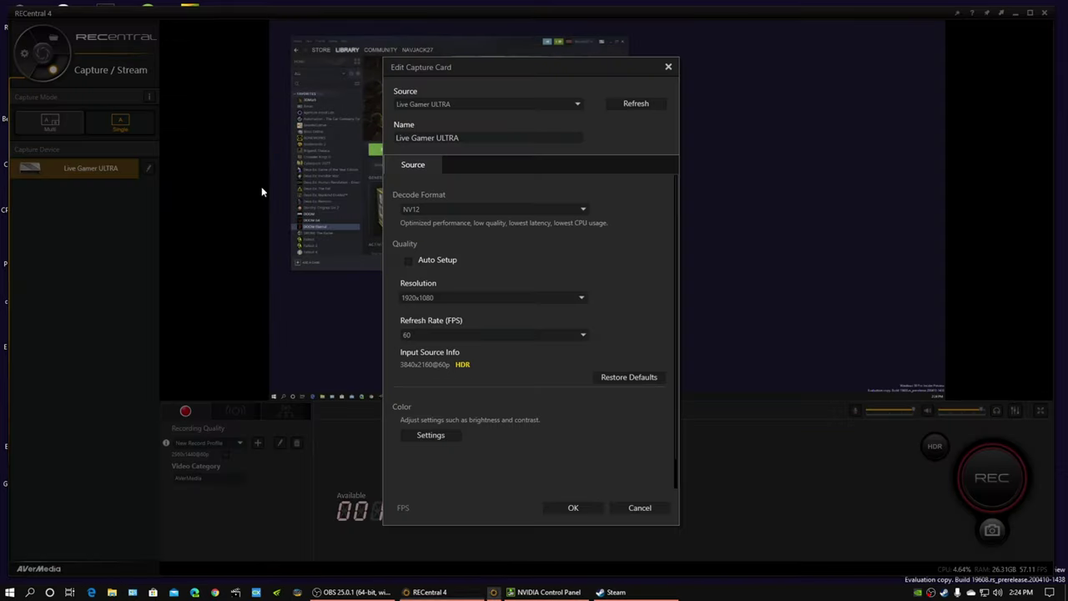
pyautogui.moveTo(454, 65); pyautogui.dragTo(484, 92)
pyautogui.click(439, 225)
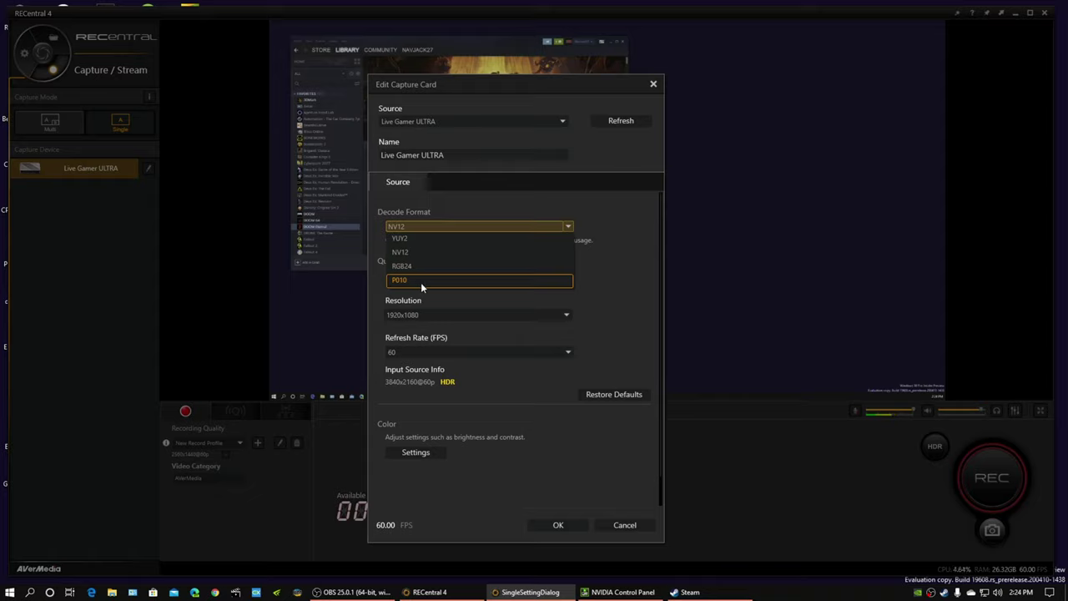
pyautogui.click(420, 282)
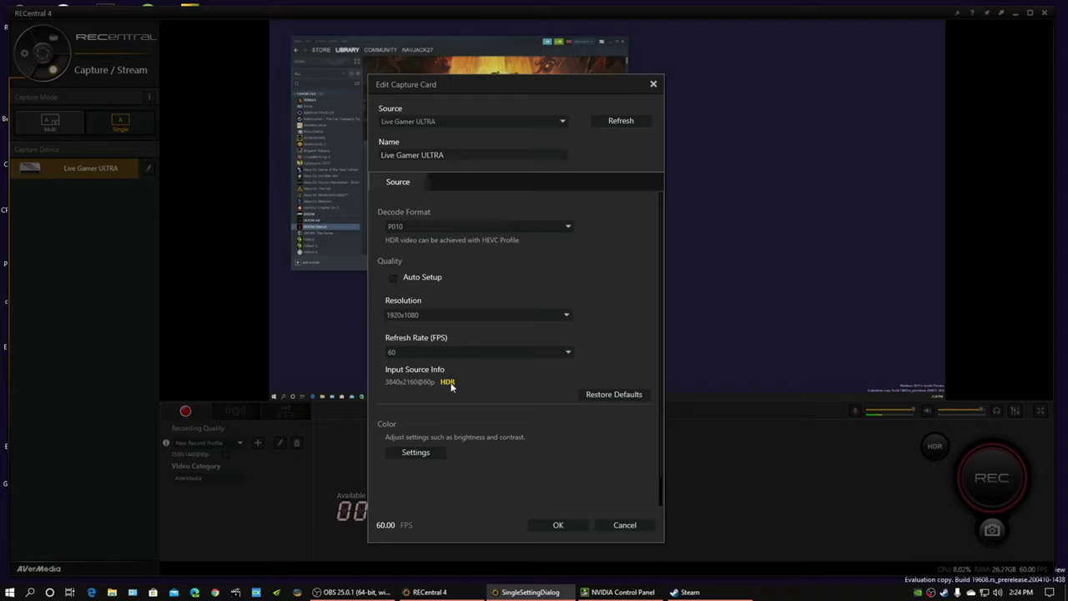
pyautogui.click(417, 452)
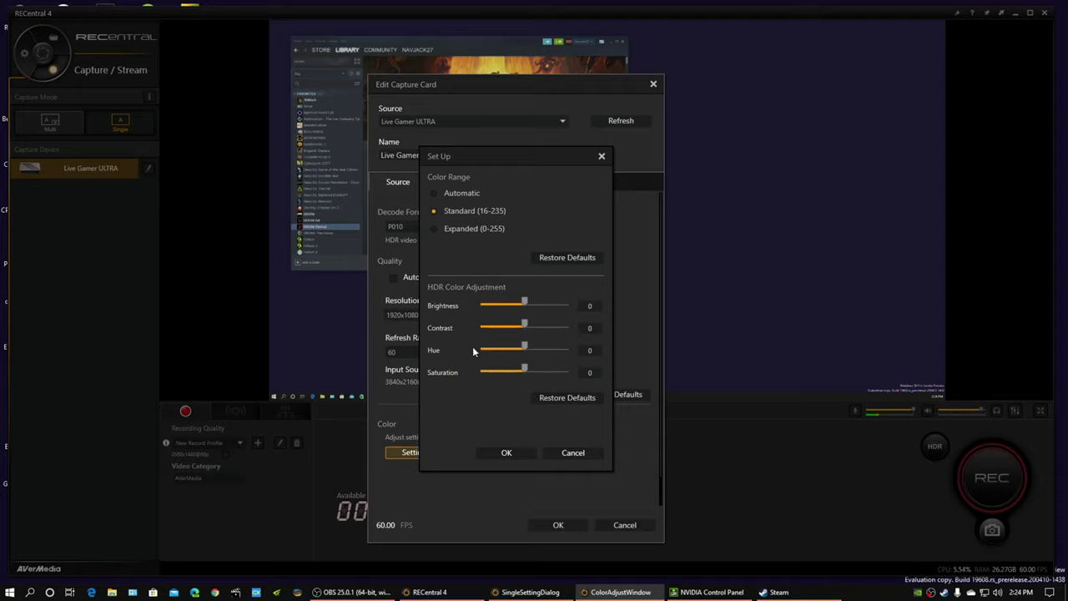
pyautogui.click(509, 452)
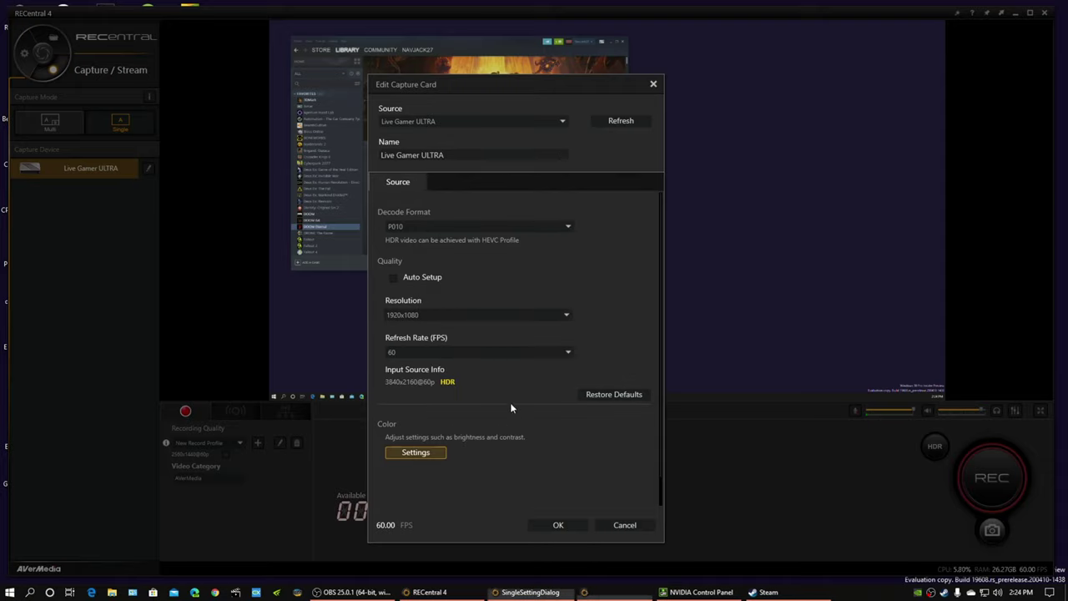
# Step: Confirm the capture card settings and set the recording format to H.265 (HEVC) MAIN10
pyautogui.click(554, 524)
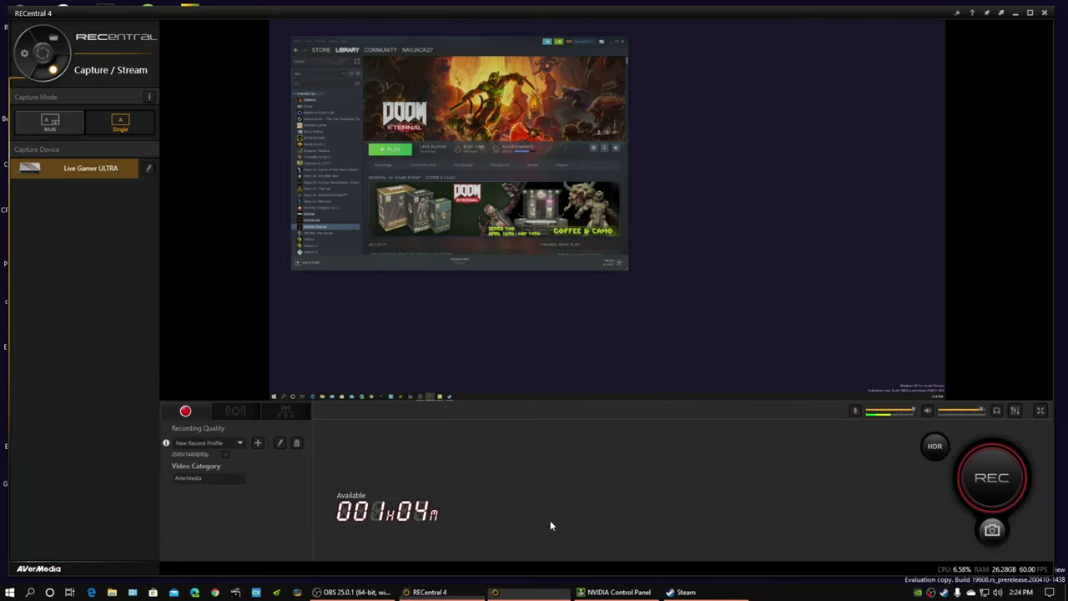
pyautogui.click(280, 442)
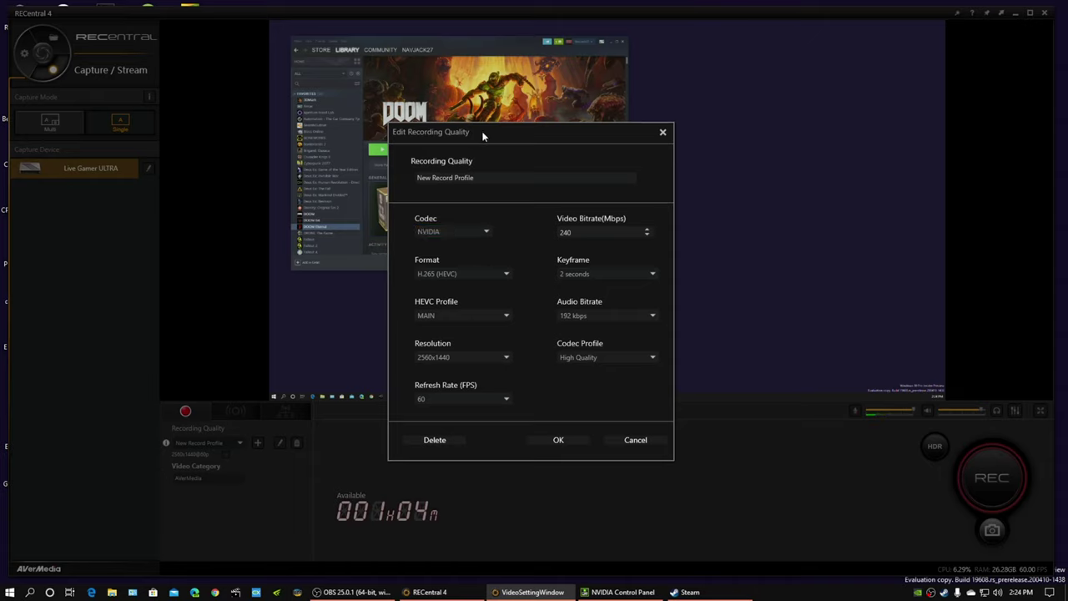
pyautogui.moveTo(480, 135); pyautogui.dragTo(438, 116)
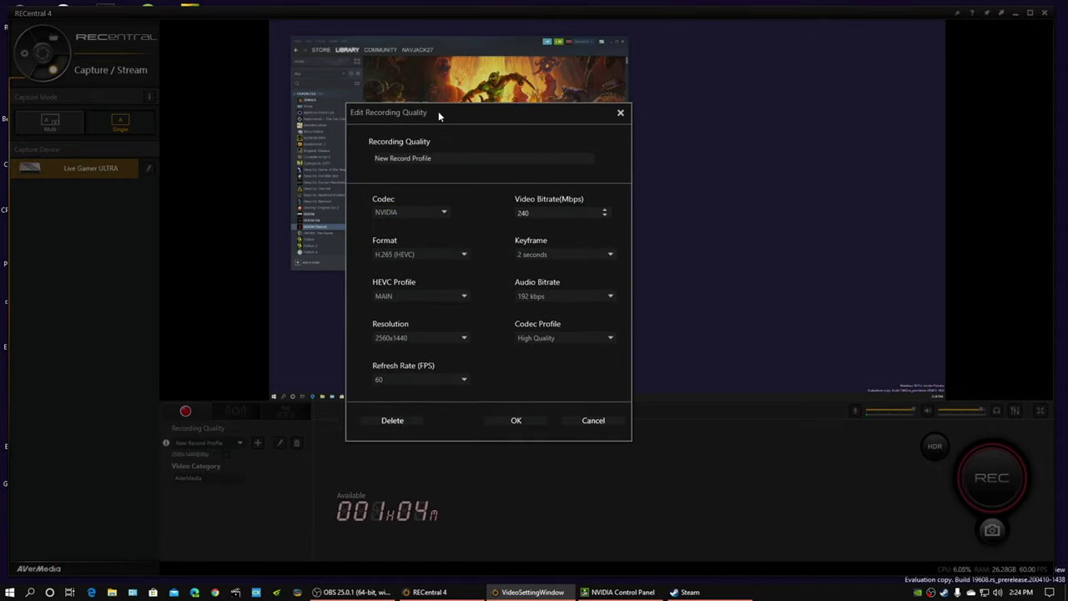
pyautogui.click(429, 254)
pyautogui.click(425, 255)
pyautogui.click(421, 296)
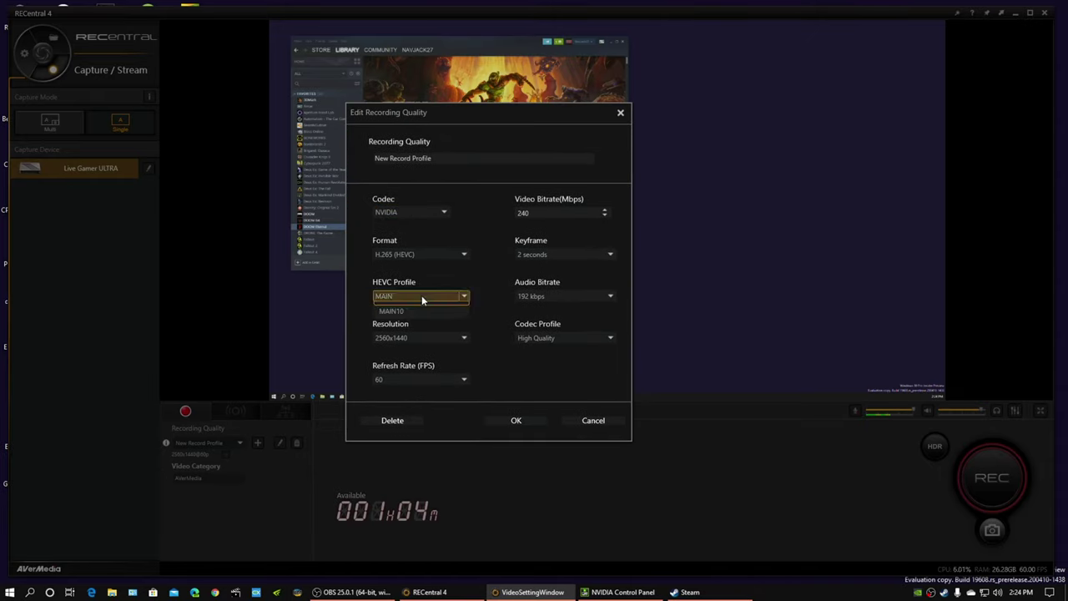
pyautogui.click(407, 322)
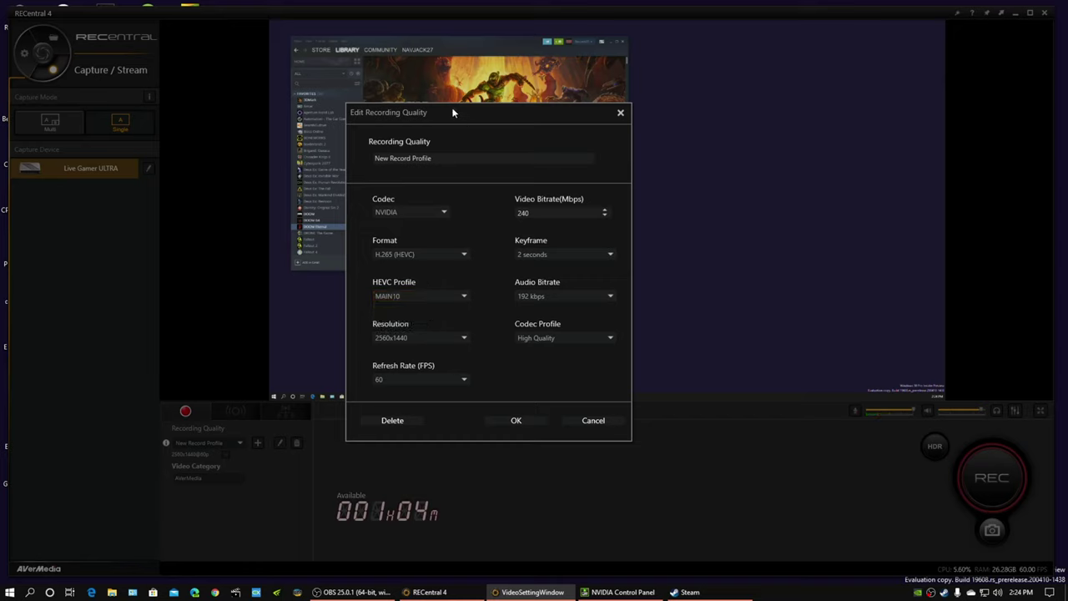
# Step: Keep the 2560x1440 resolution, adjust the 240 Mbps bitrate, and save the profile
pyautogui.moveTo(451, 113); pyautogui.dragTo(561, 137)
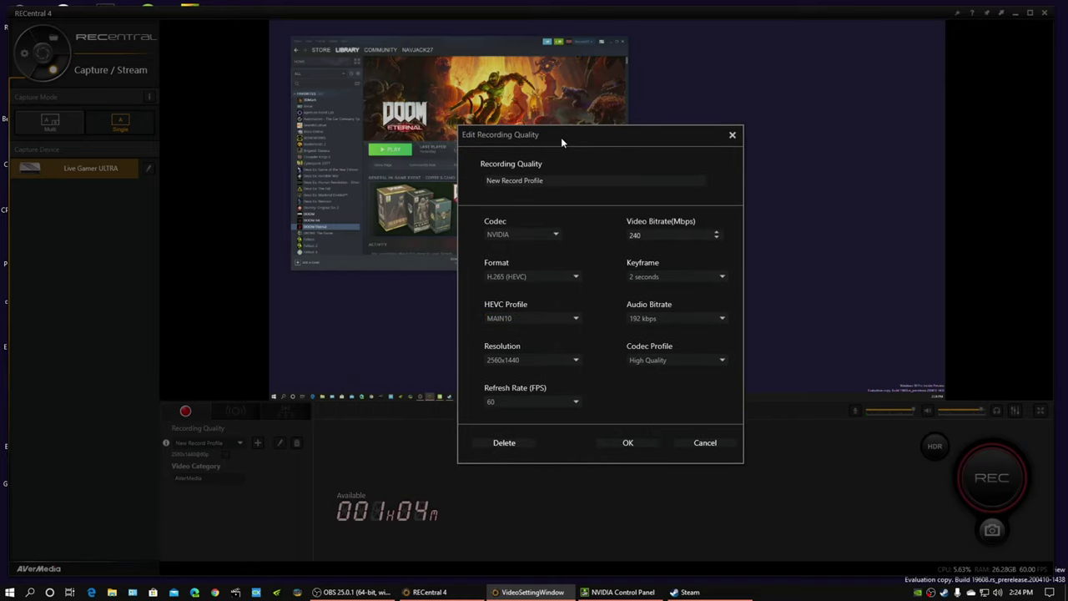
pyautogui.click(513, 360)
pyautogui.click(622, 415)
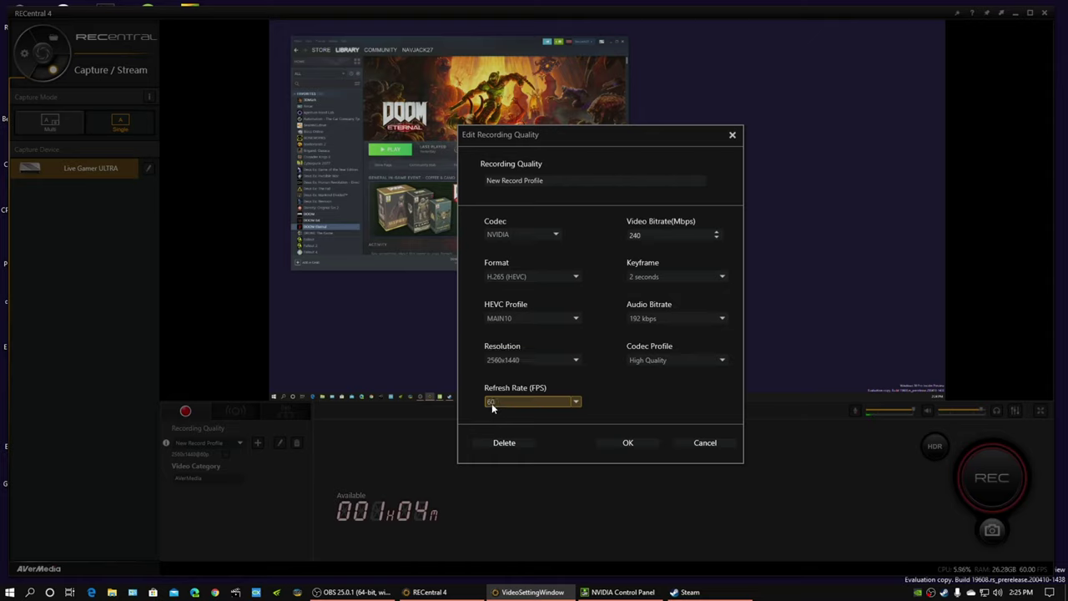
pyautogui.click(718, 238)
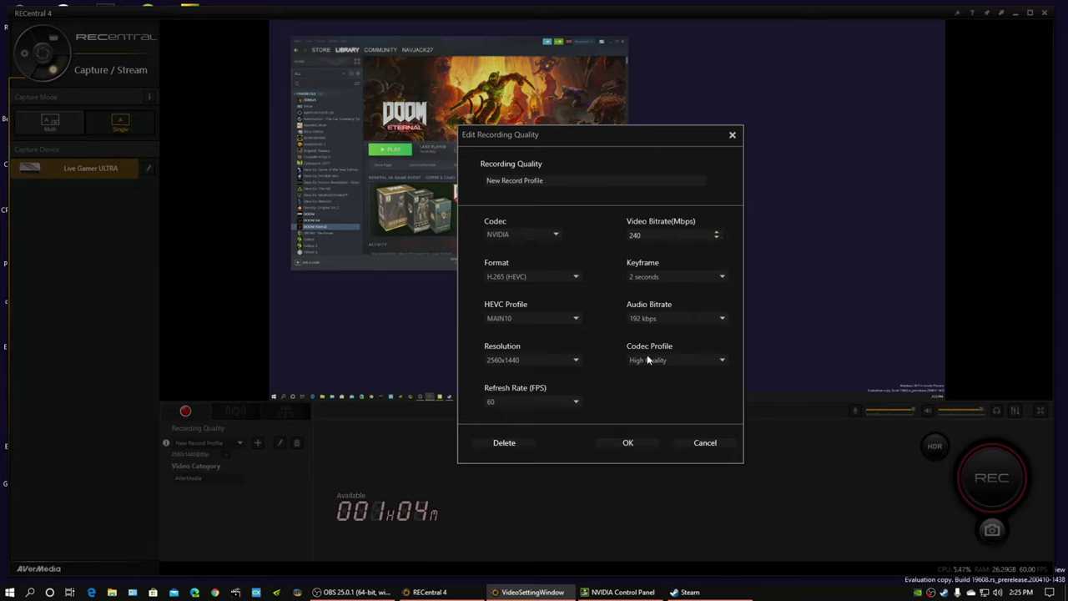
pyautogui.click(625, 443)
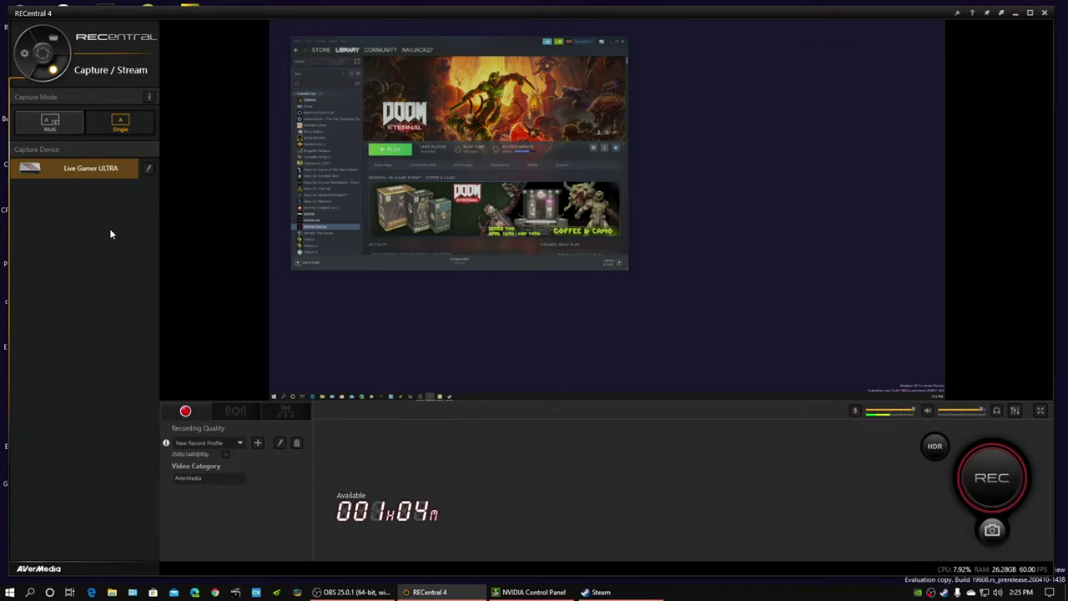
# Step: Compare the Live Gamer ULTRA settings against NVIDIA's Change Resolution page
pyautogui.click(147, 168)
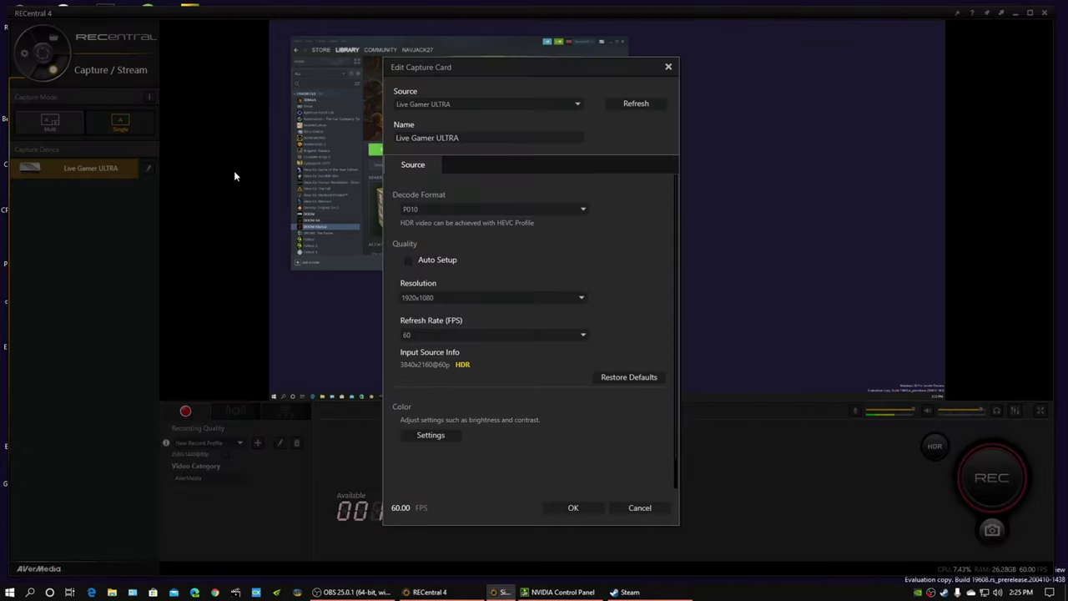
pyautogui.moveTo(467, 67); pyautogui.dragTo(440, 48)
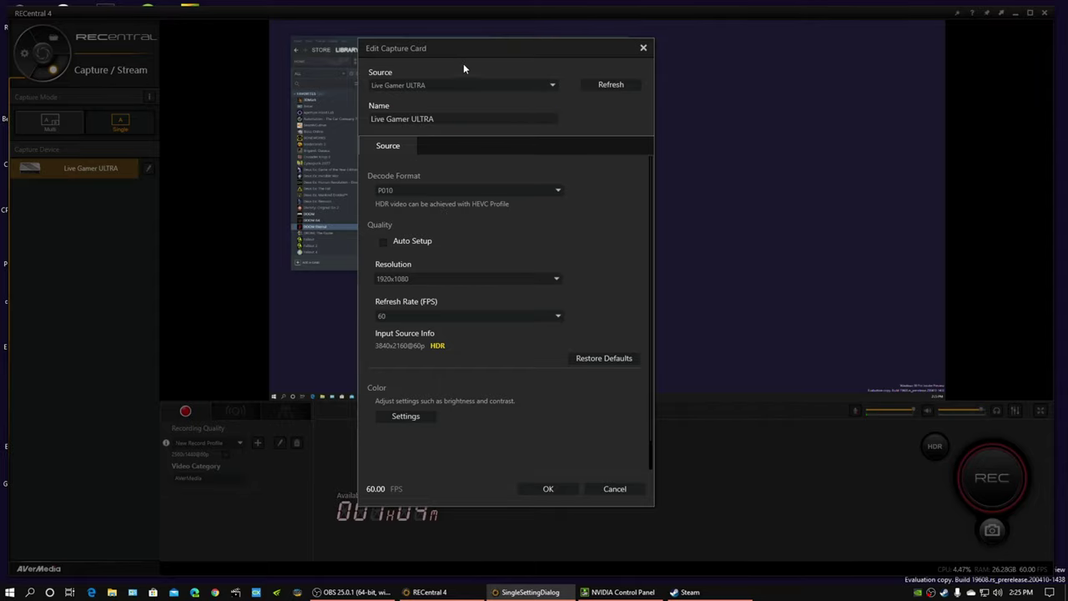
pyautogui.moveTo(453, 50); pyautogui.dragTo(655, 45)
pyautogui.click(622, 591)
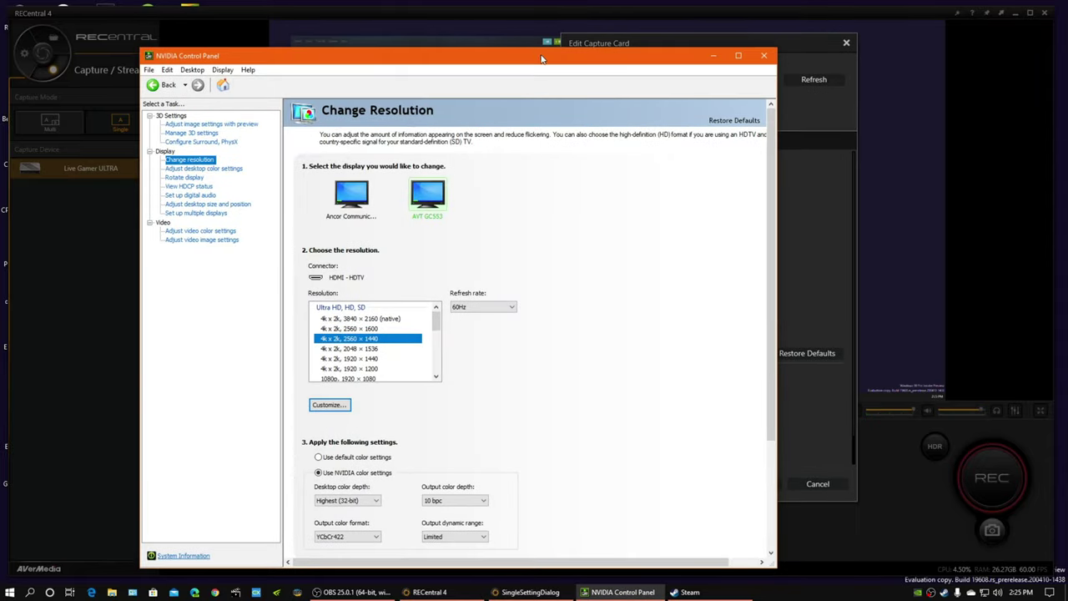
pyautogui.moveTo(544, 40); pyautogui.dragTo(430, 44)
pyautogui.moveTo(710, 39); pyautogui.dragTo(760, 68)
pyautogui.click(621, 591)
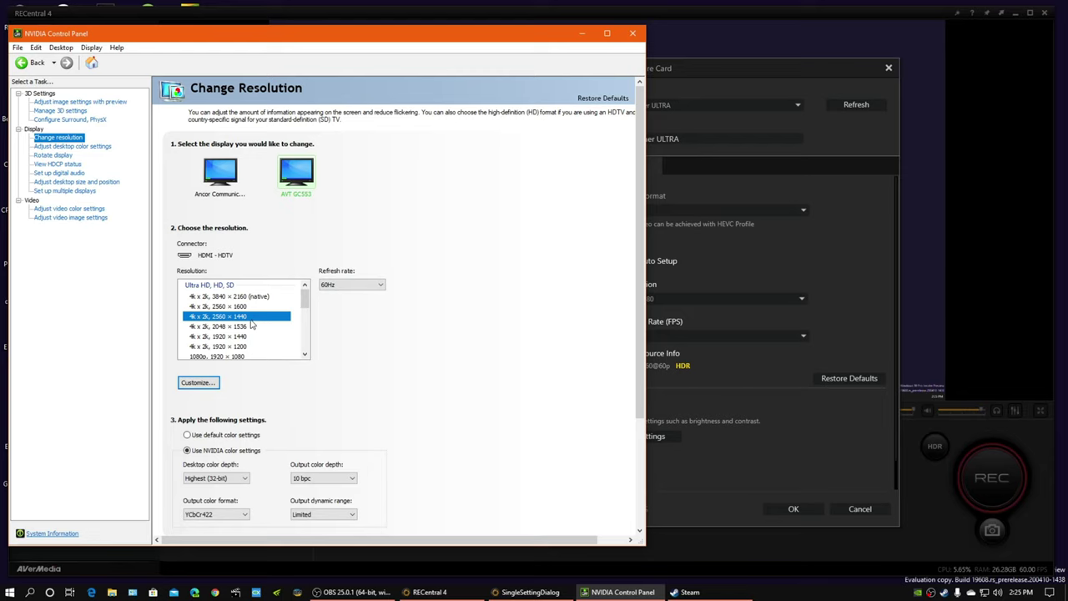
pyautogui.click(582, 33)
# Step: Keep the 1920x1080 capture resolution and accept the capture card settings
pyautogui.moveTo(671, 65); pyautogui.dragTo(392, 67)
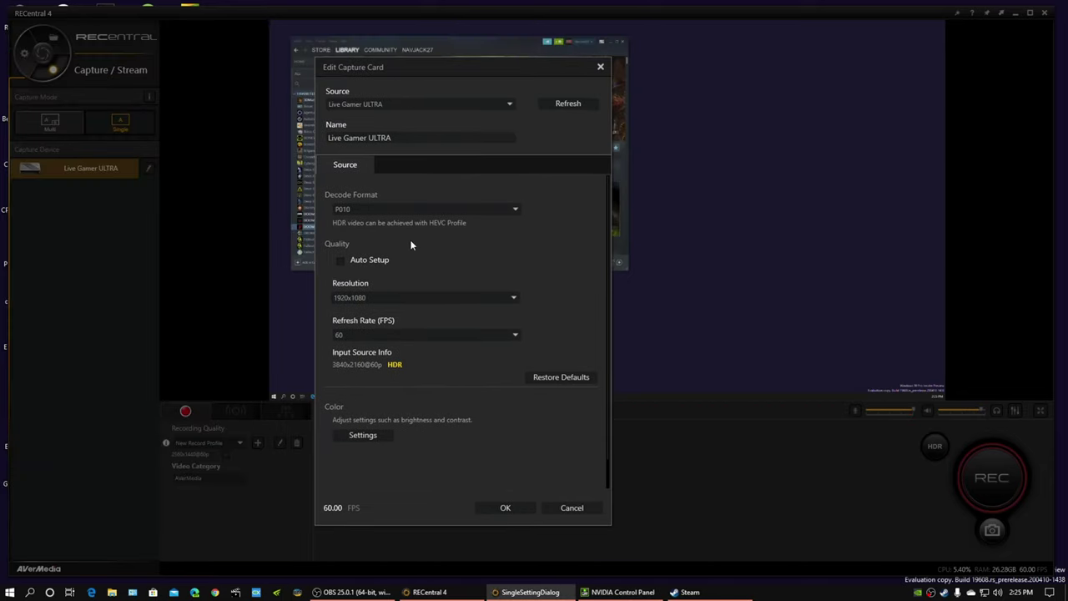
pyautogui.click(384, 297)
pyautogui.click(383, 297)
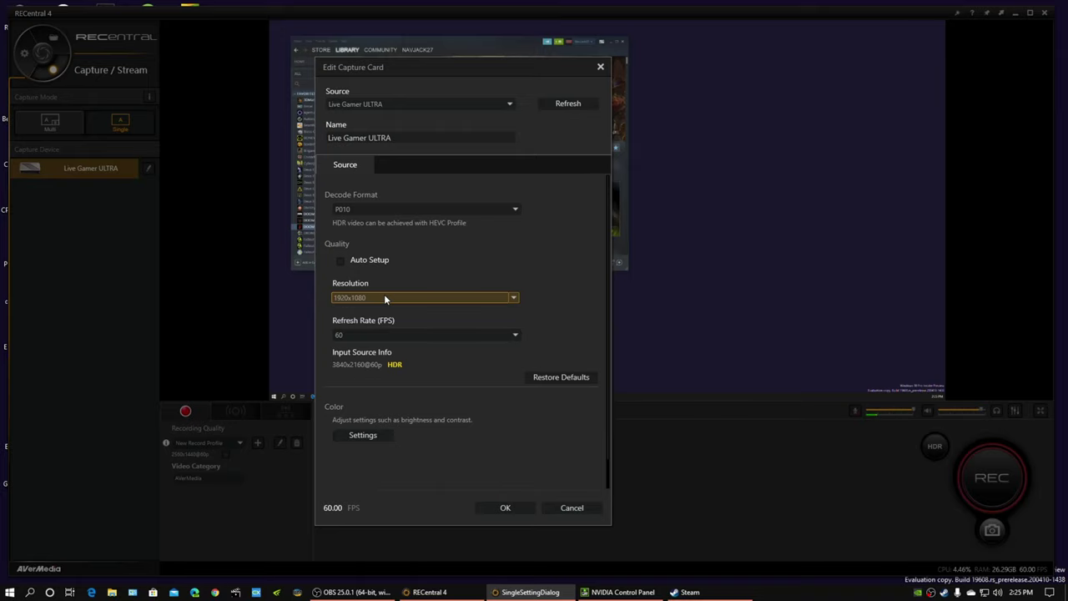
pyautogui.moveTo(394, 66); pyautogui.dragTo(468, 77)
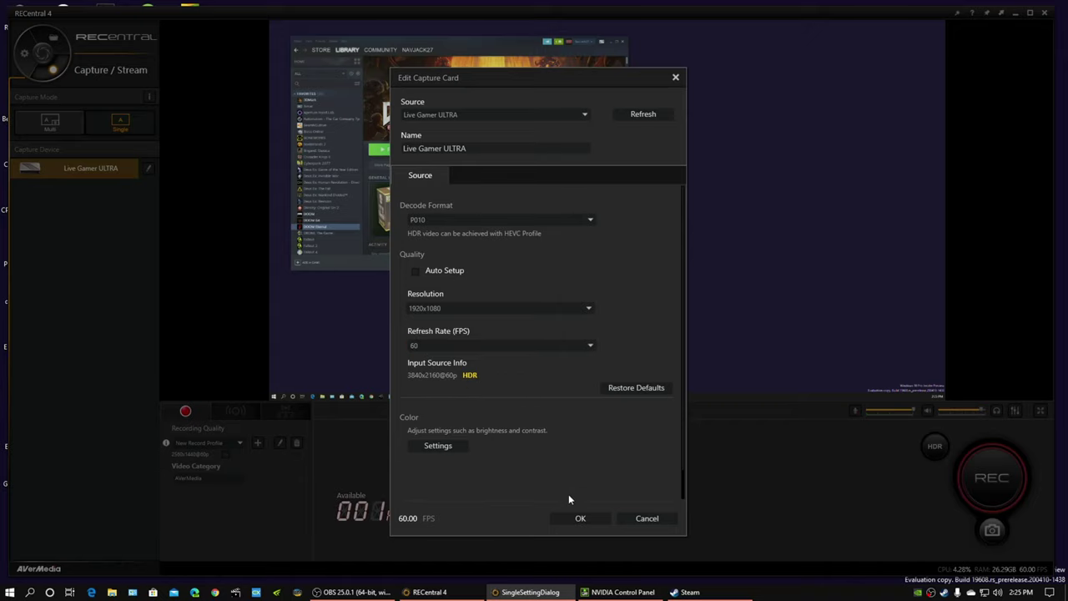
pyautogui.click(580, 519)
pyautogui.click(279, 442)
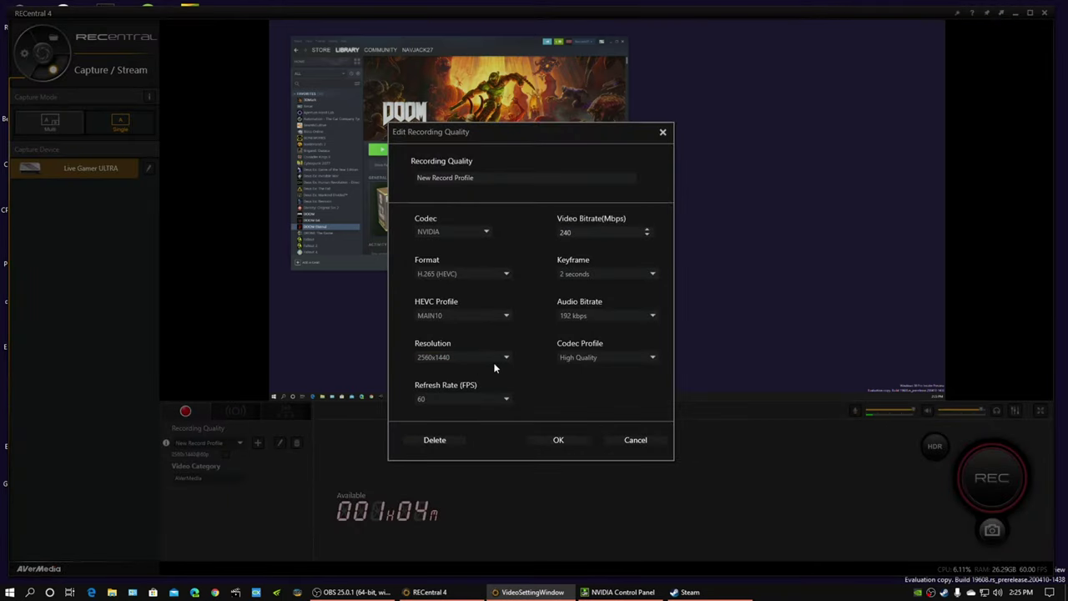
pyautogui.click(549, 443)
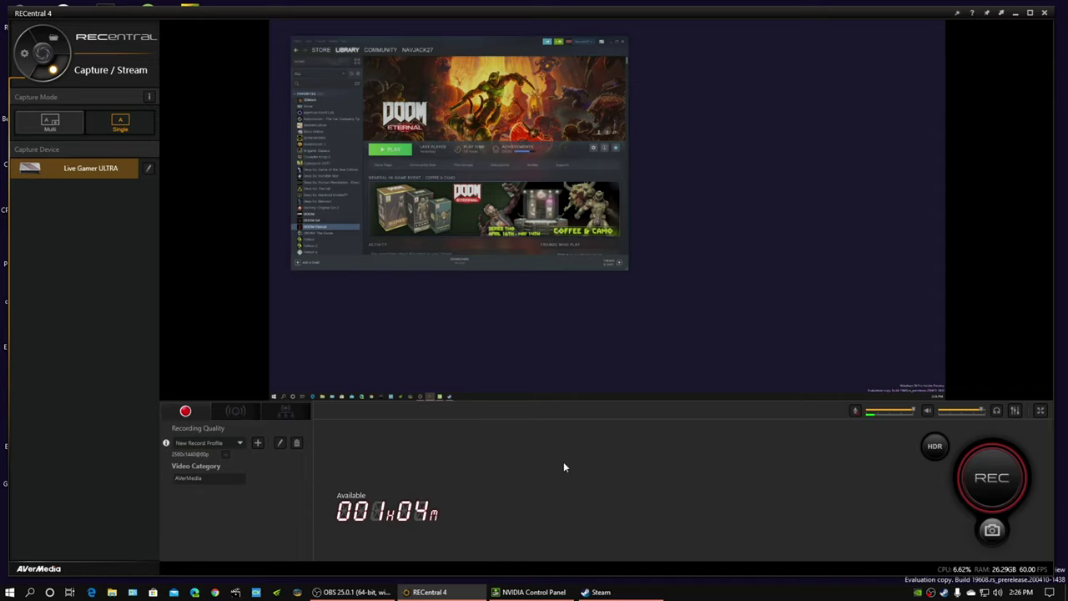
# Step: Switch on the HDR button beside REC so it turns orange
pyautogui.click(933, 445)
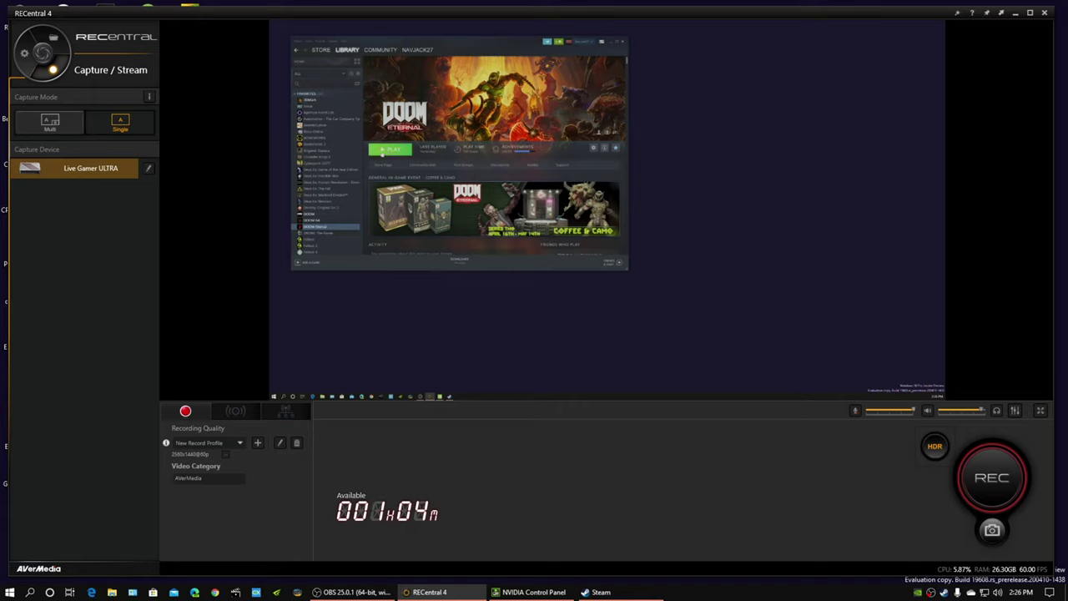
# Step: Recheck the New Record Profile quality settings, then start recording
pyautogui.click(279, 443)
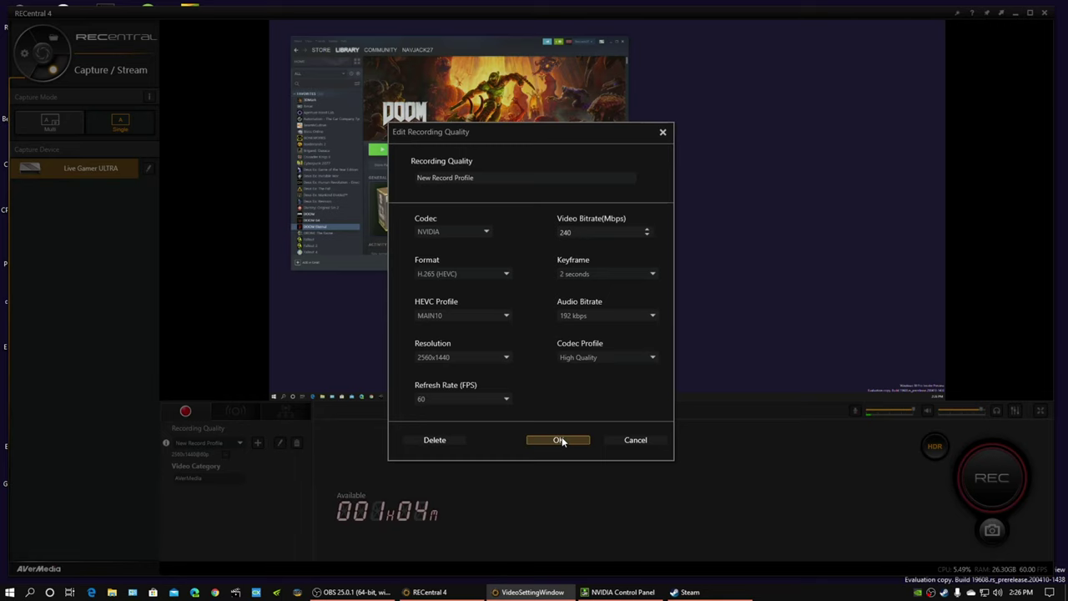
pyautogui.click(558, 440)
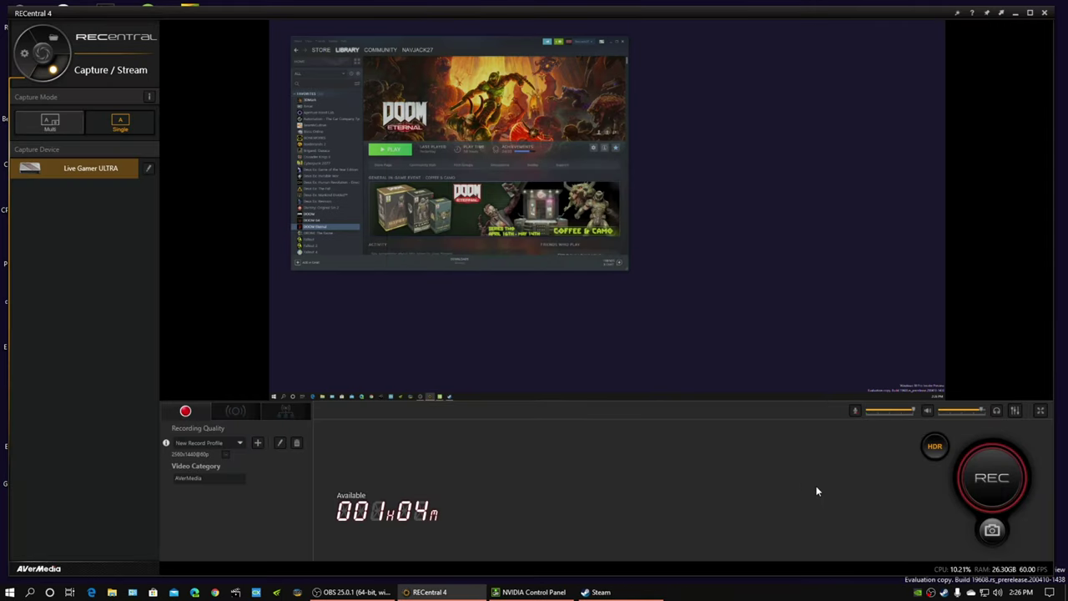
pyautogui.click(991, 478)
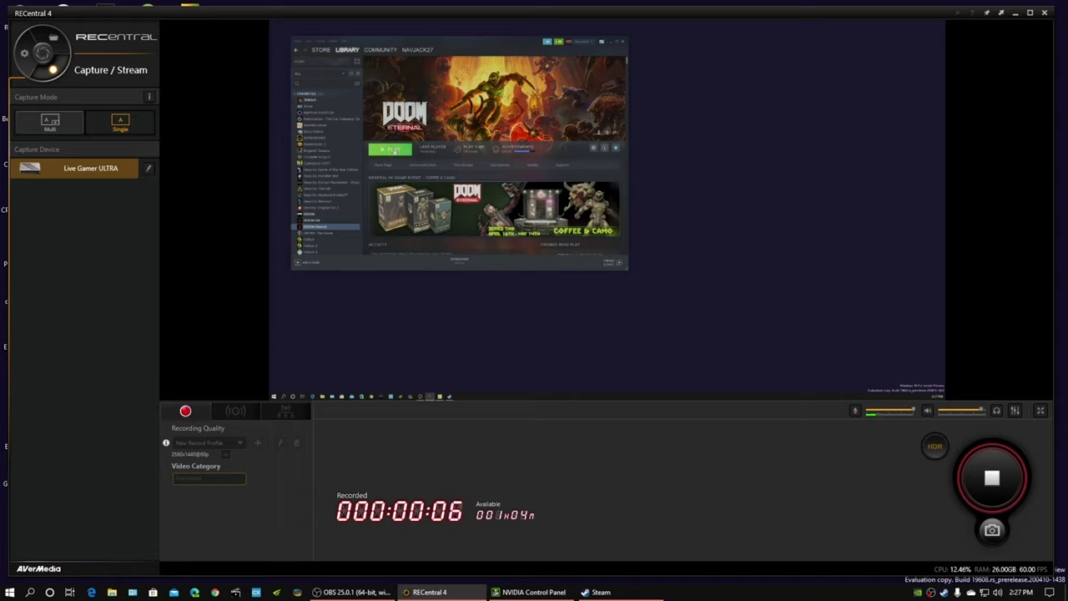
# Step: Launch DOOM Eternal from Steam and open its VIDEO settings
pyautogui.click(389, 149)
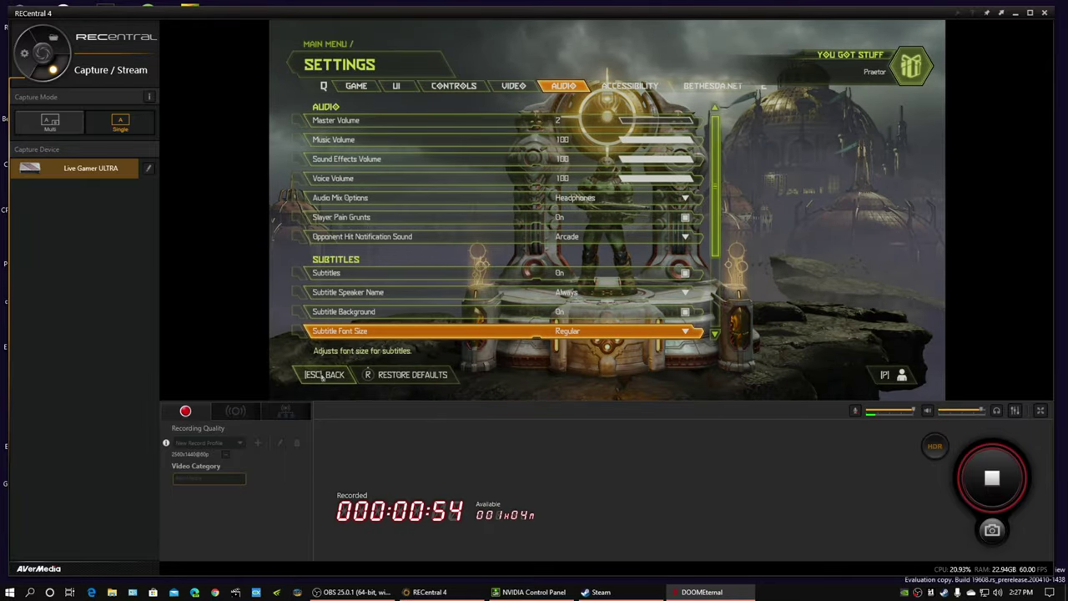
pyautogui.click(511, 87)
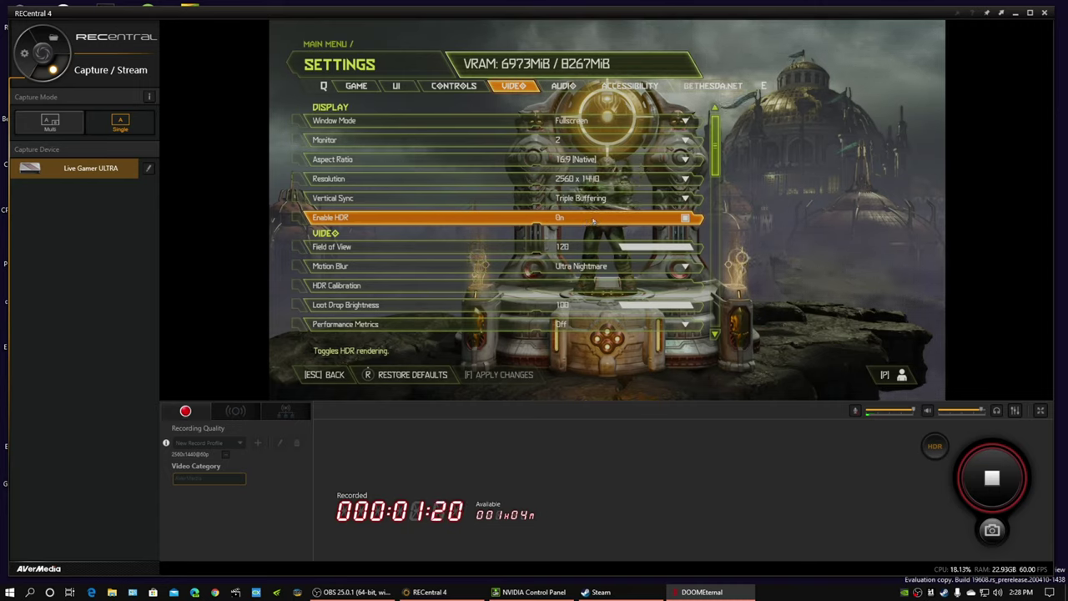
# Step: Toggle Enable HDR, then turn Chromatic Aberration off and apply the video settings
pyautogui.click(588, 221)
pyautogui.click(509, 374)
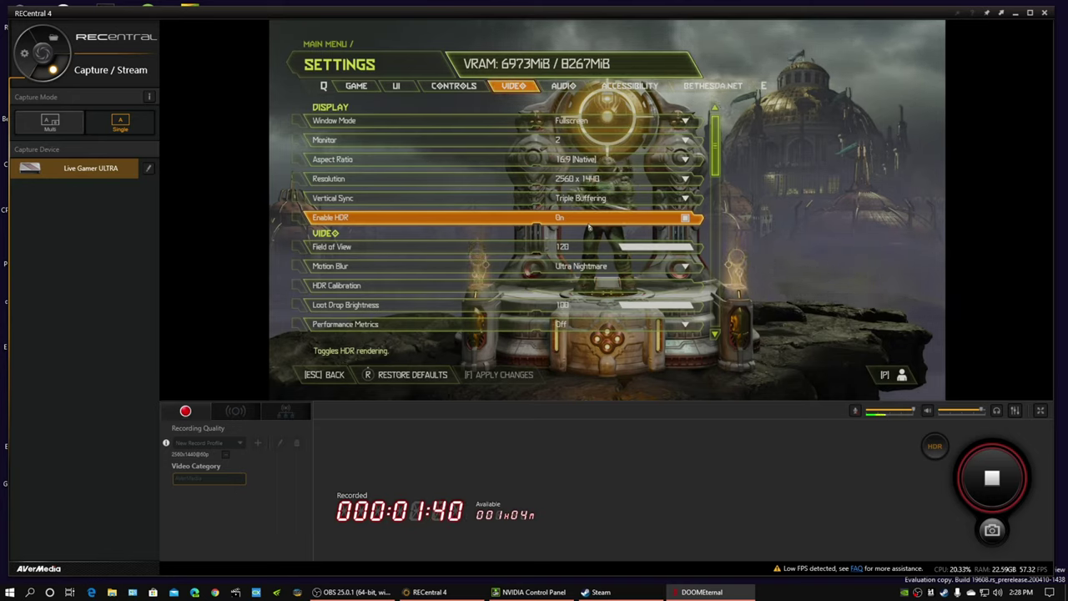
pyautogui.press('Down')
pyautogui.press('Down')
pyautogui.press('Down')
pyautogui.press('Down')
pyautogui.press('Down')
pyautogui.press('Down')
pyautogui.press('Down')
pyautogui.press('Down')
pyautogui.press('Down')
pyautogui.press('Down')
pyautogui.press('Down')
pyautogui.press('Down')
pyautogui.press('Down')
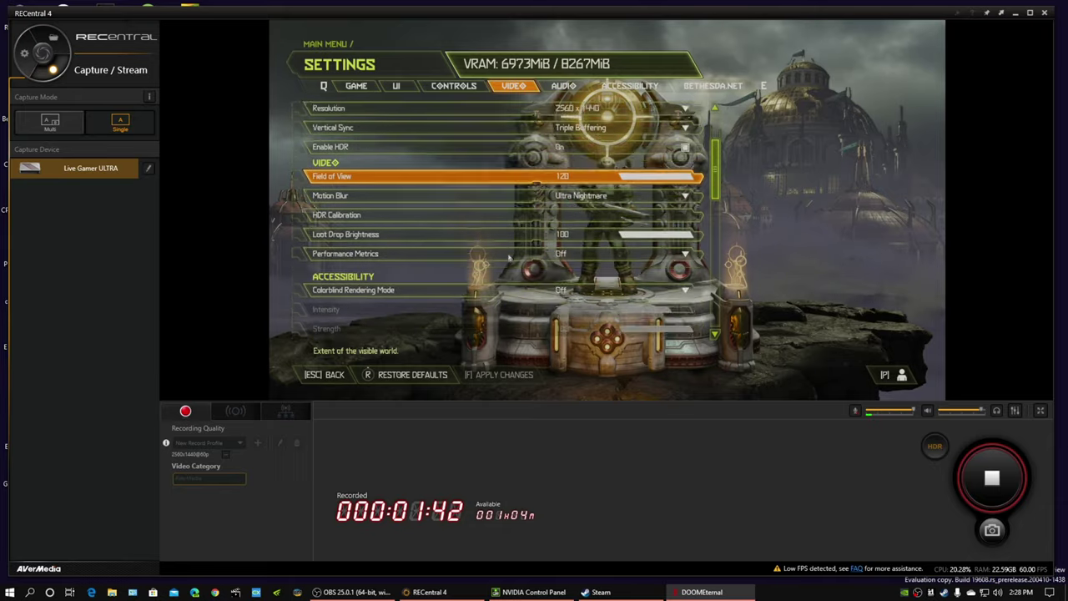
pyautogui.press('Down')
pyautogui.press('Down')
pyautogui.press('Down')
pyautogui.press('Down')
pyautogui.press('Down')
pyautogui.press('Down')
pyautogui.press('Down')
pyautogui.press('Down')
pyautogui.press('Down')
pyautogui.press('Down')
pyautogui.press('Down')
pyautogui.press('Down')
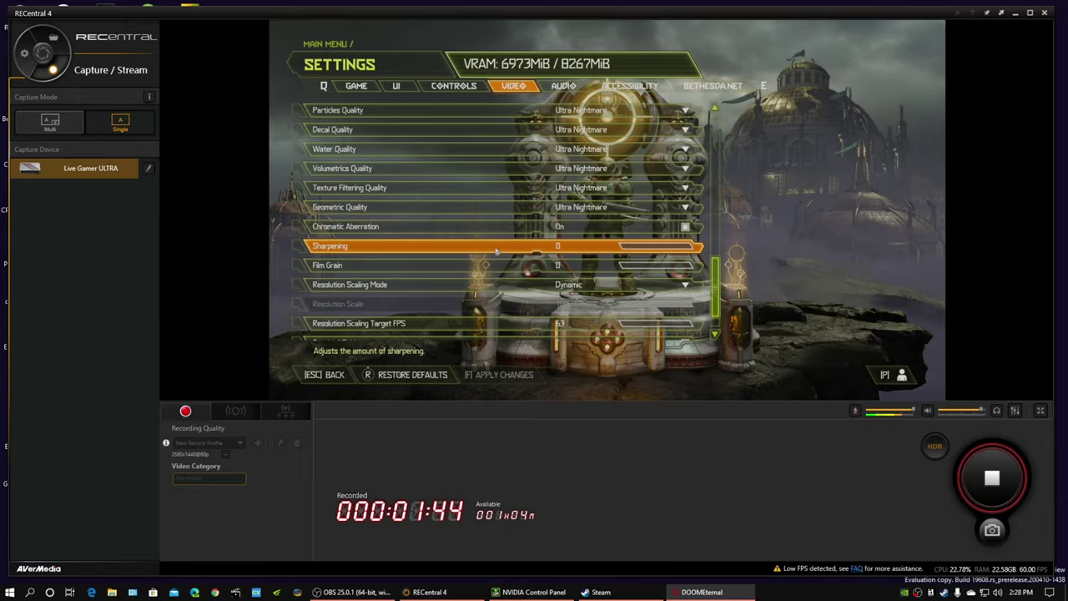
pyautogui.press('Up')
pyautogui.press('Up')
pyautogui.press('Up')
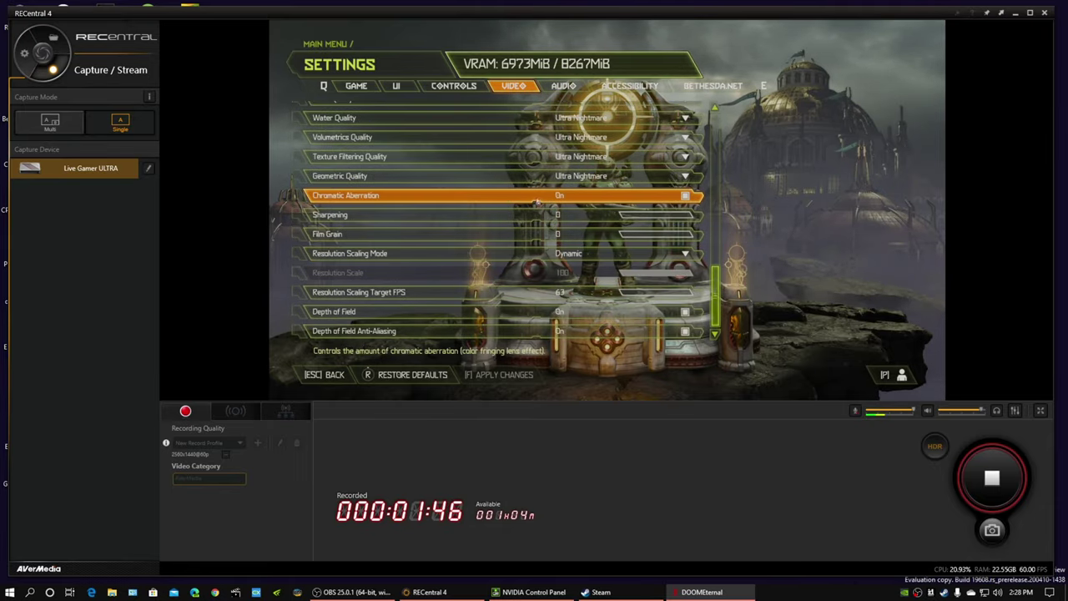
pyautogui.press('Return')
pyautogui.click(499, 375)
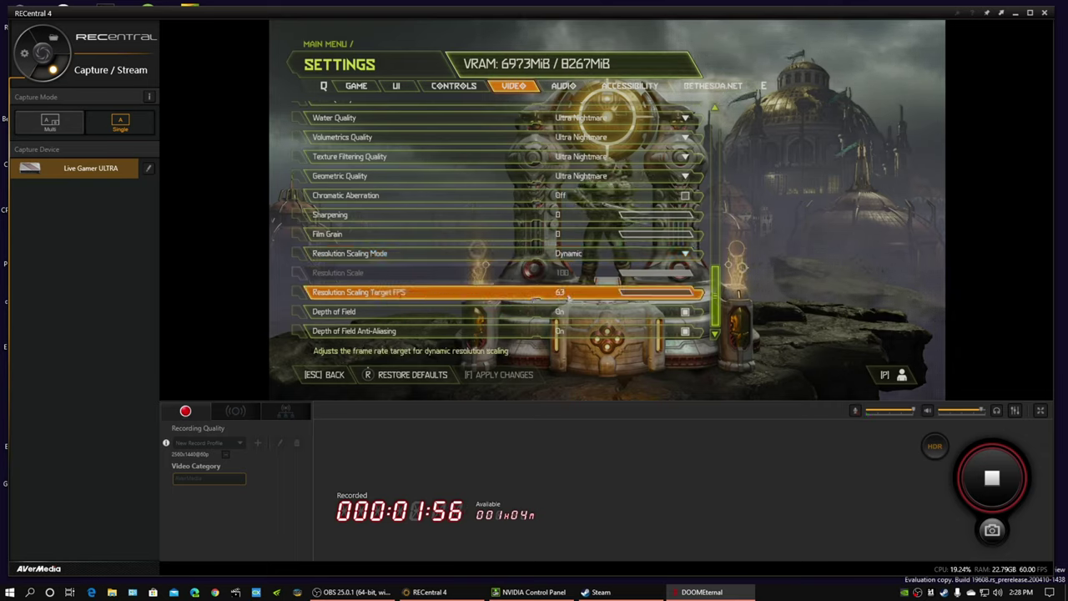
# Step: Leave the settings menu and load Campaign save Slot 1
pyautogui.scroll(10, 534, 275)
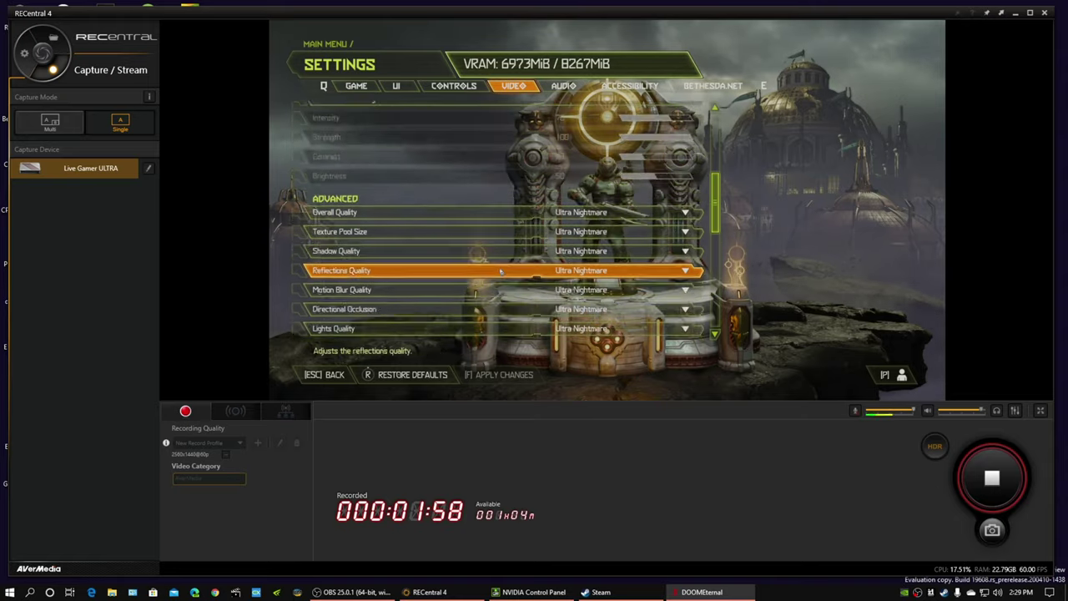
pyautogui.scroll(3, 500, 267)
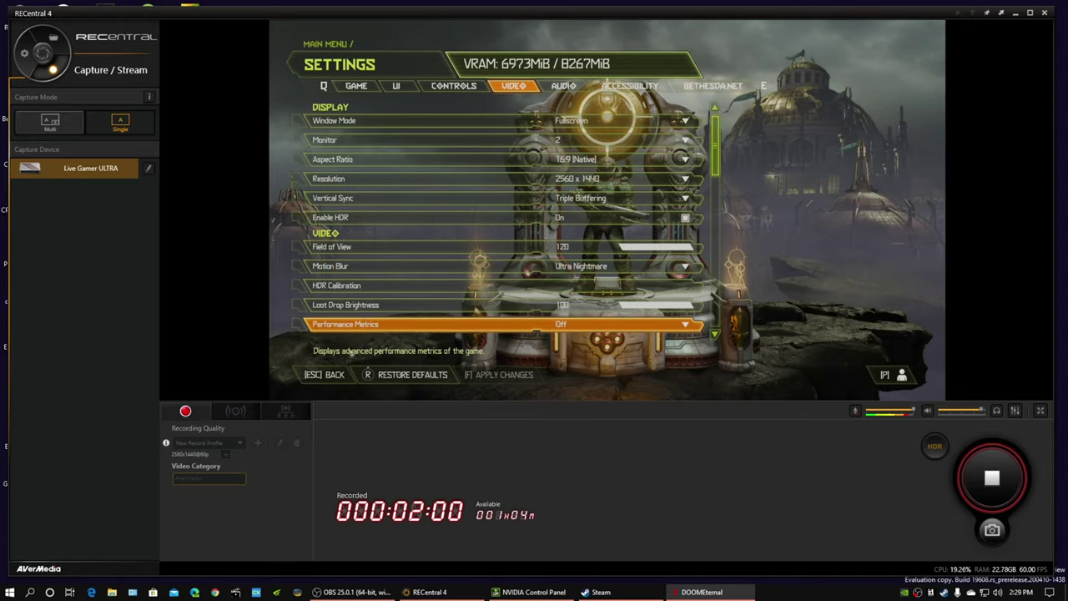
pyautogui.click(329, 374)
pyautogui.click(367, 142)
pyautogui.click(375, 103)
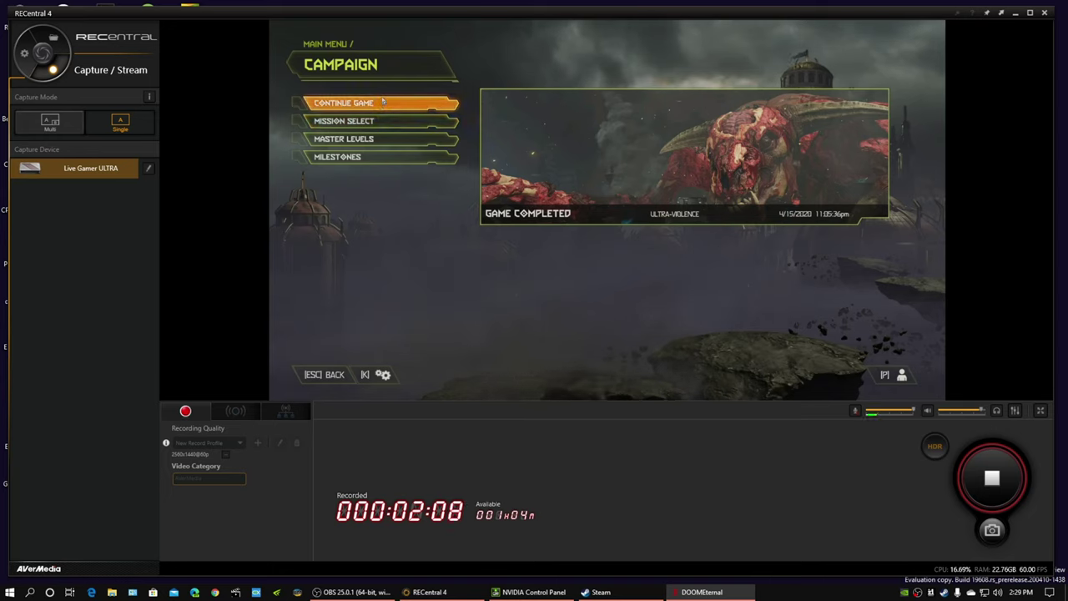
# Step: Start DOOM Eternal's Sentinel Prime mission from Mission Select and play it
pyautogui.click(382, 121)
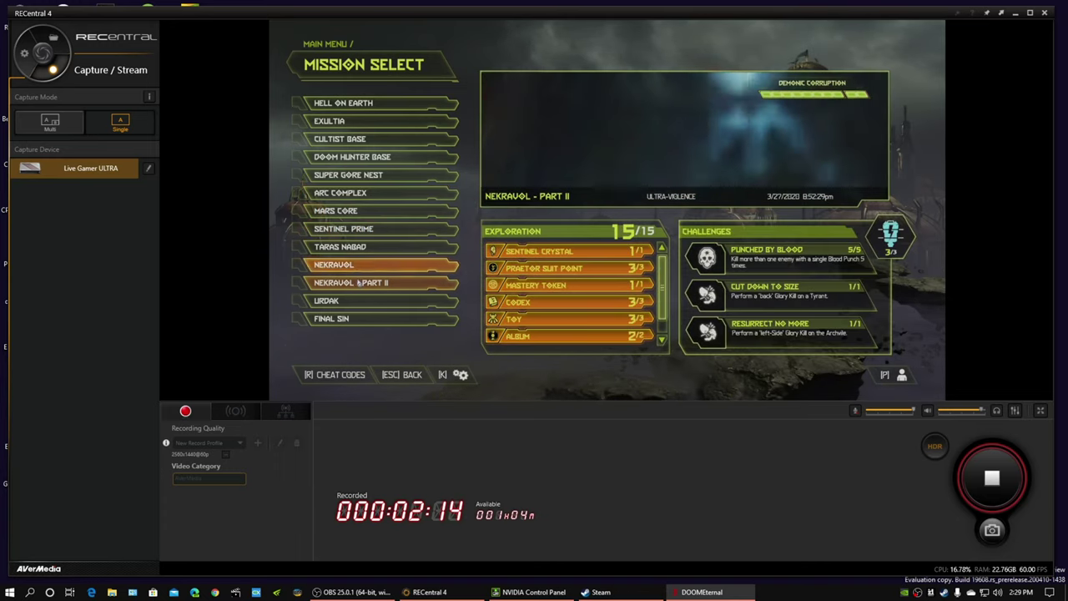
pyautogui.click(354, 236)
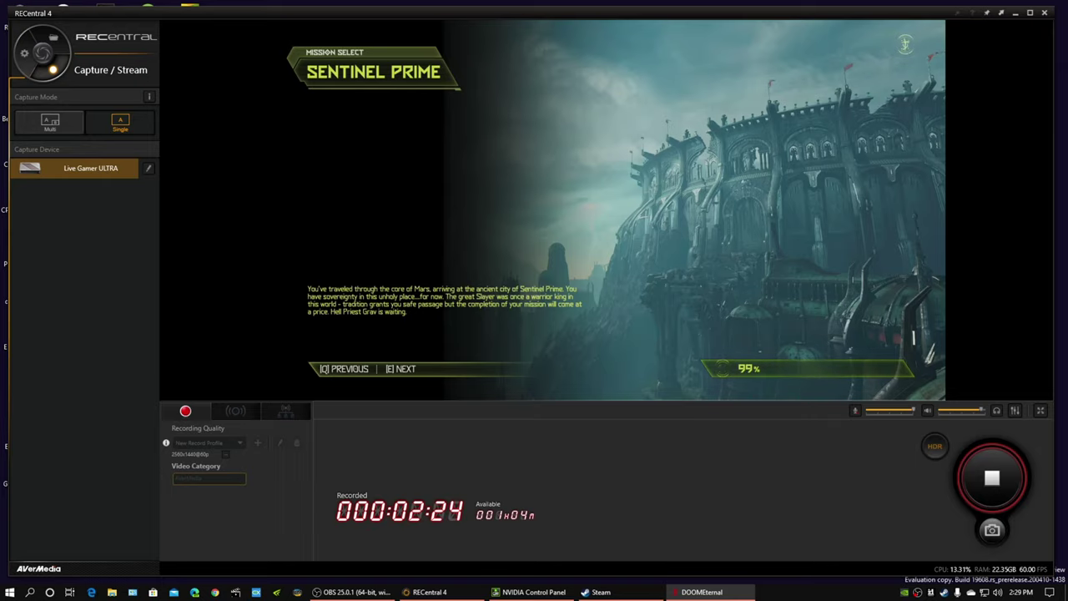
pyautogui.press('space')
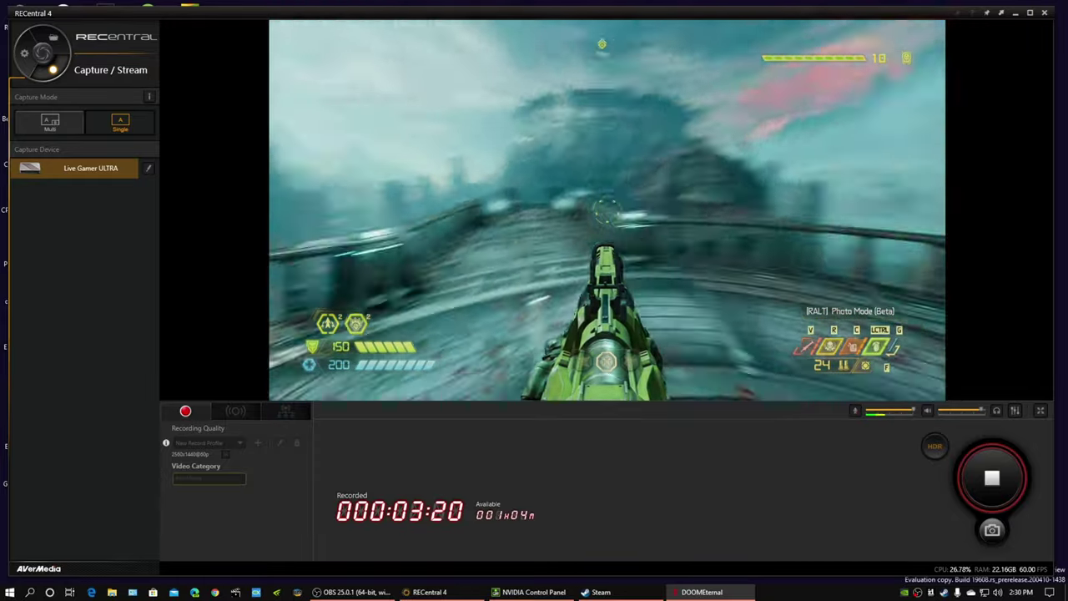
# Step: Pause the game and exit to desktop, confirming Yes
pyautogui.press('Escape')
pyautogui.press('Down')
pyautogui.press('Down')
pyautogui.press('Down')
pyautogui.press('Down')
pyautogui.press('Down')
pyautogui.press('Down')
pyautogui.press('Return')
pyautogui.press('Left')
pyautogui.press('Return')
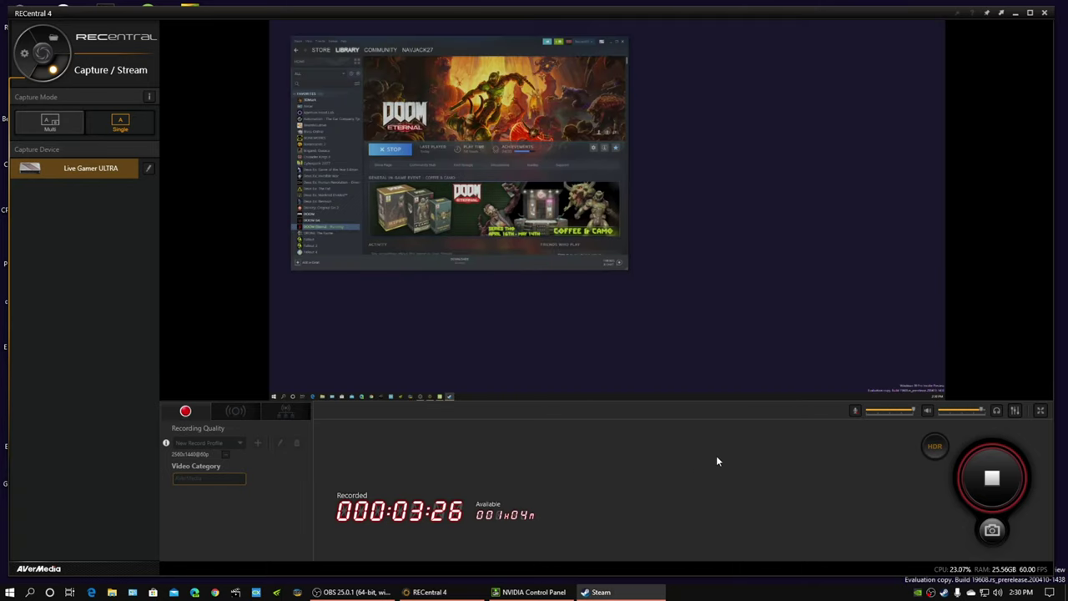
# Step: Stop the recording, uncheck the AVT GC553 display in NVIDIA Control Panel, and close RECentral 4
pyautogui.click(991, 477)
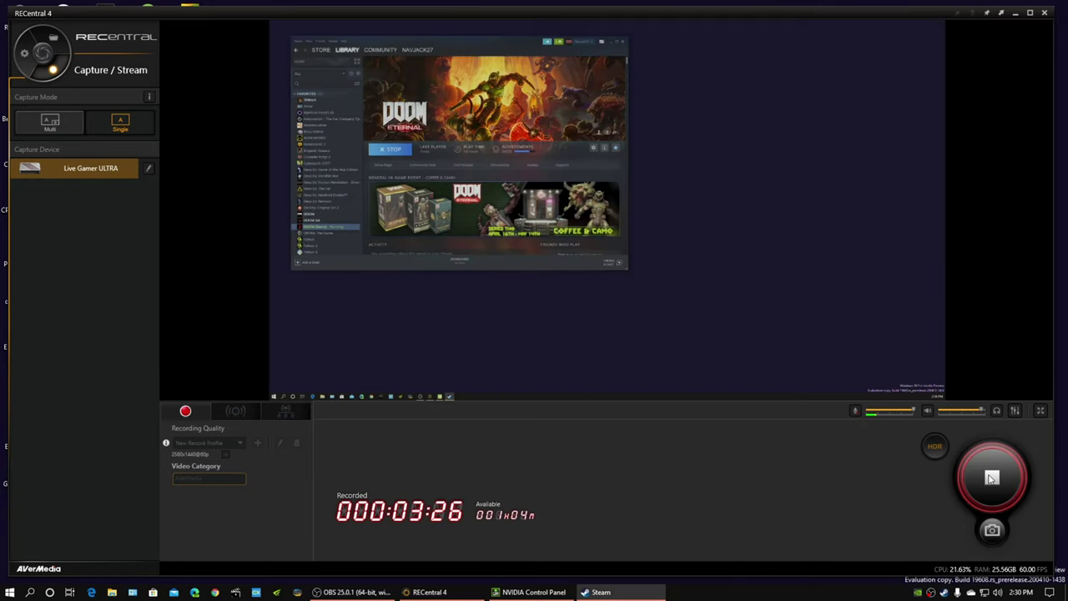
pyautogui.click(531, 592)
pyautogui.click(67, 191)
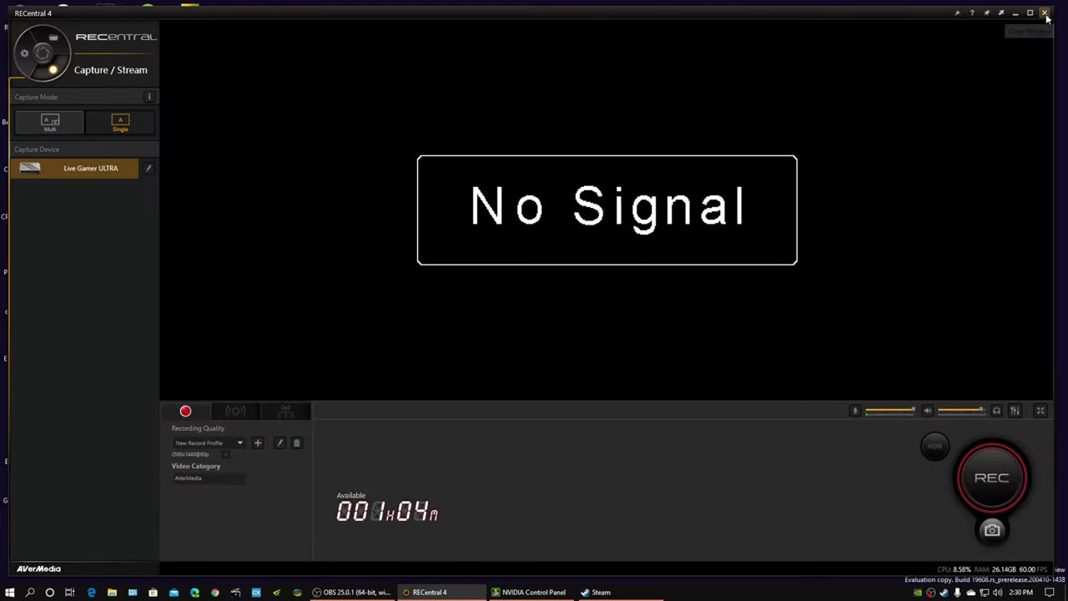
pyautogui.click(1046, 17)
# Step: Close Steam and browse File Explorer to F:\recording\RECentral
pyautogui.click(732, 38)
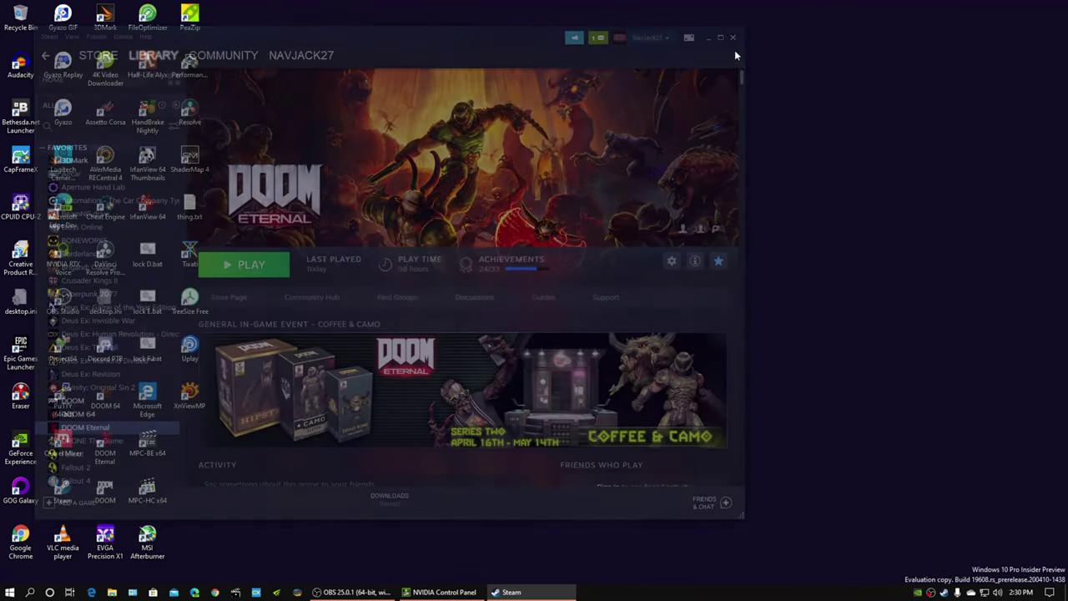
pyautogui.click(111, 592)
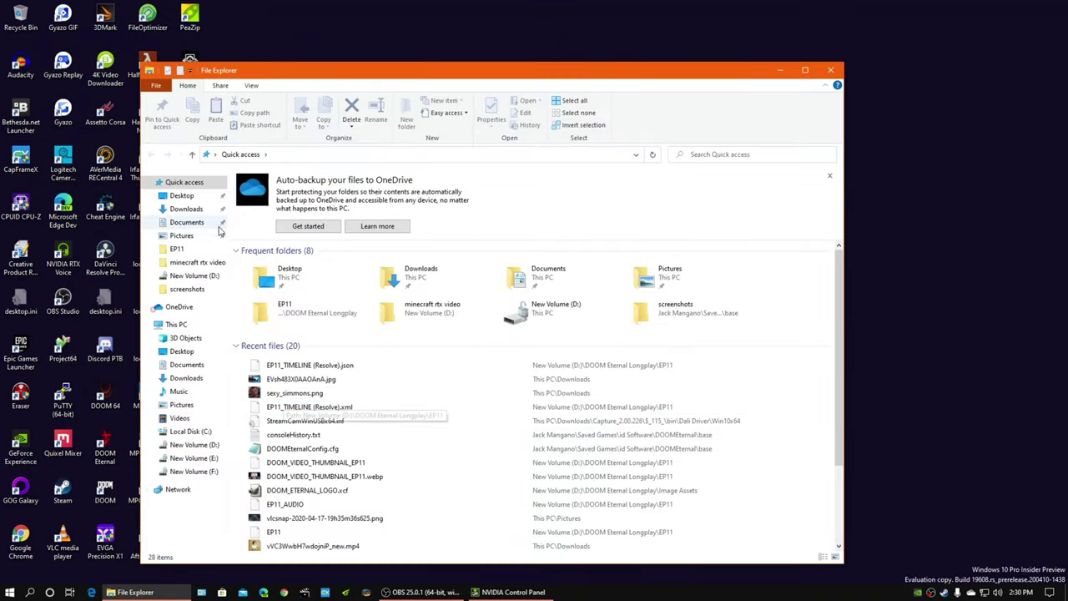
pyautogui.click(194, 472)
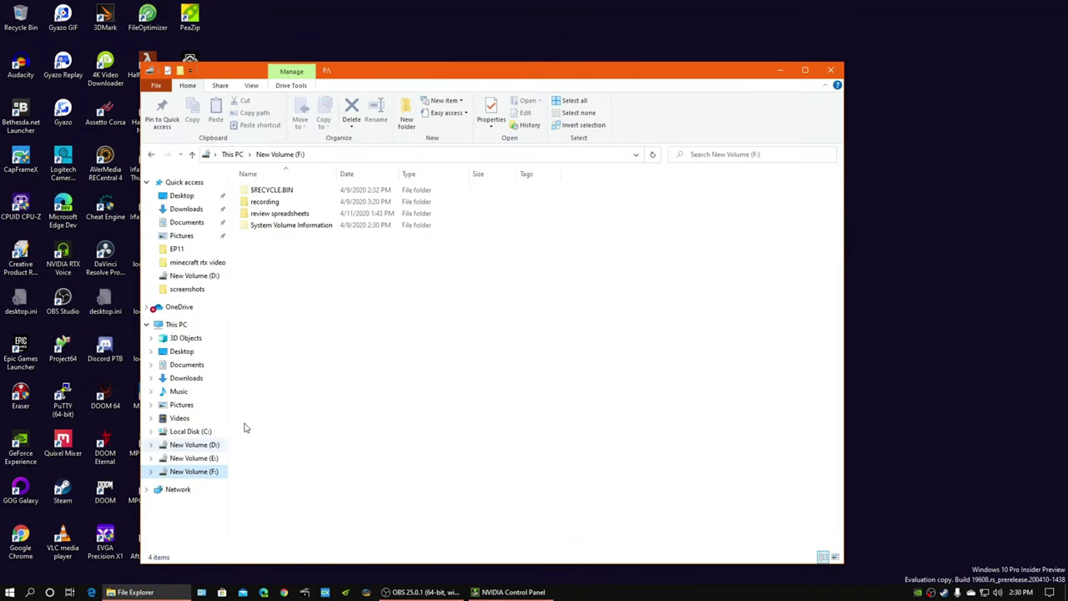
pyautogui.doubleClick(276, 203)
pyautogui.doubleClick(269, 200)
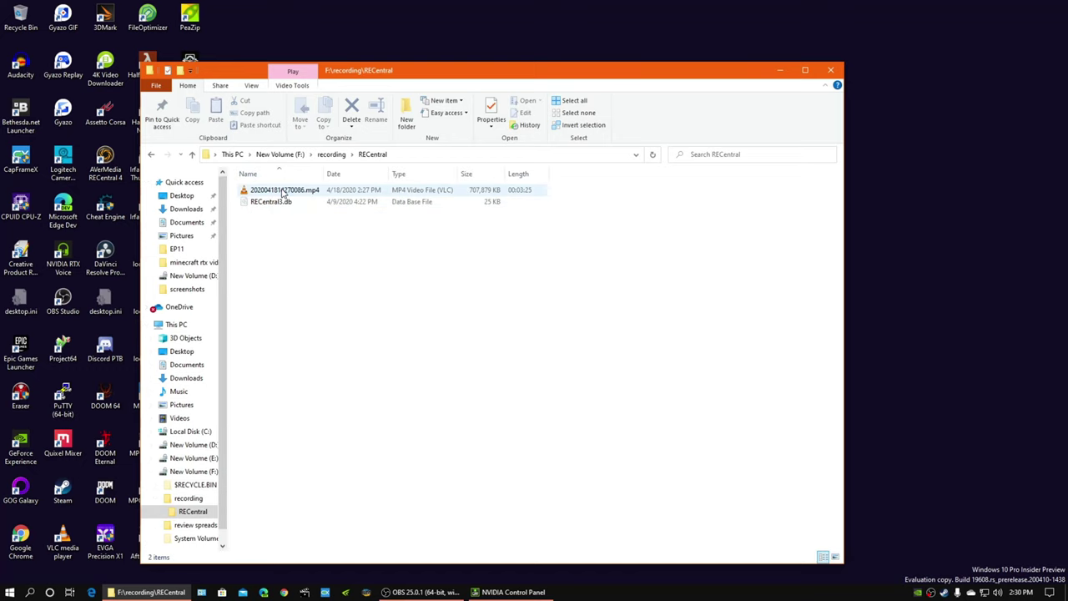
# Step: Open the recorded mp4 in MediaInfo from its context menu
pyautogui.click(282, 193)
pyautogui.rightClick(302, 210)
pyautogui.click(190, 234)
pyautogui.scroll(-5, 512, 331)
# Step: Enlarge MediaInfo and highlight the HDR10 compatible, SMPTE ST 2086 and BT.2020 entries
pyautogui.moveTo(420, 136); pyautogui.dragTo(419, 32)
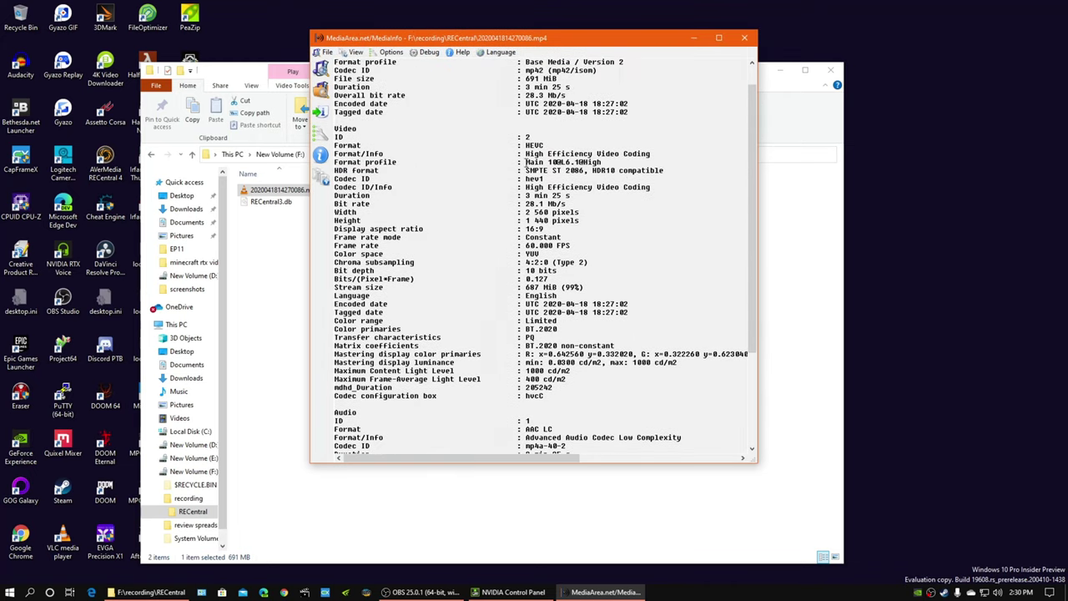
pyautogui.moveTo(525, 164); pyautogui.dragTo(684, 169)
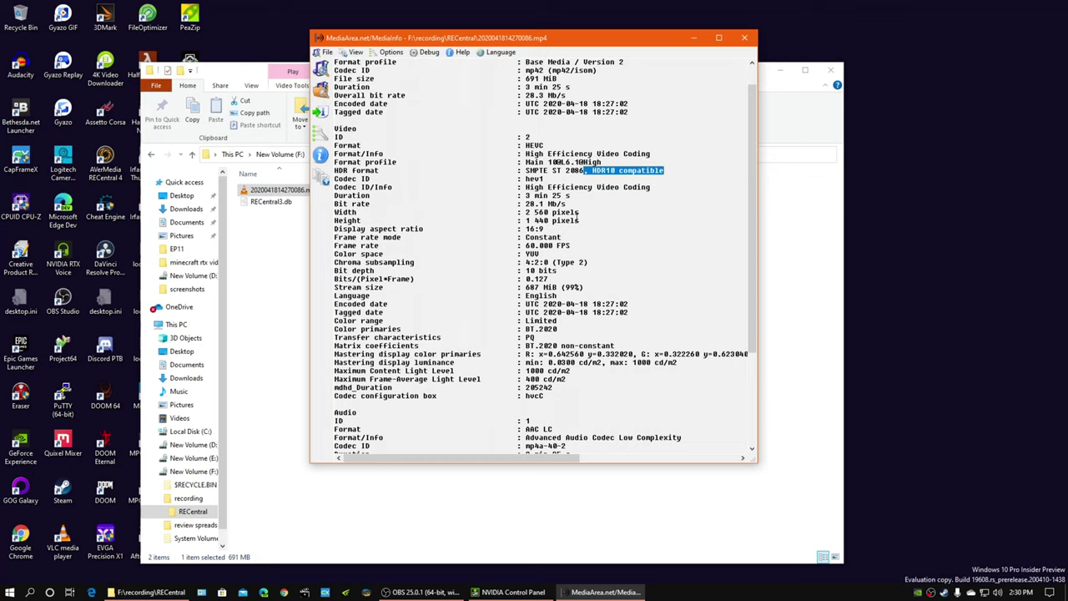
pyautogui.moveTo(524, 170); pyautogui.dragTo(586, 171)
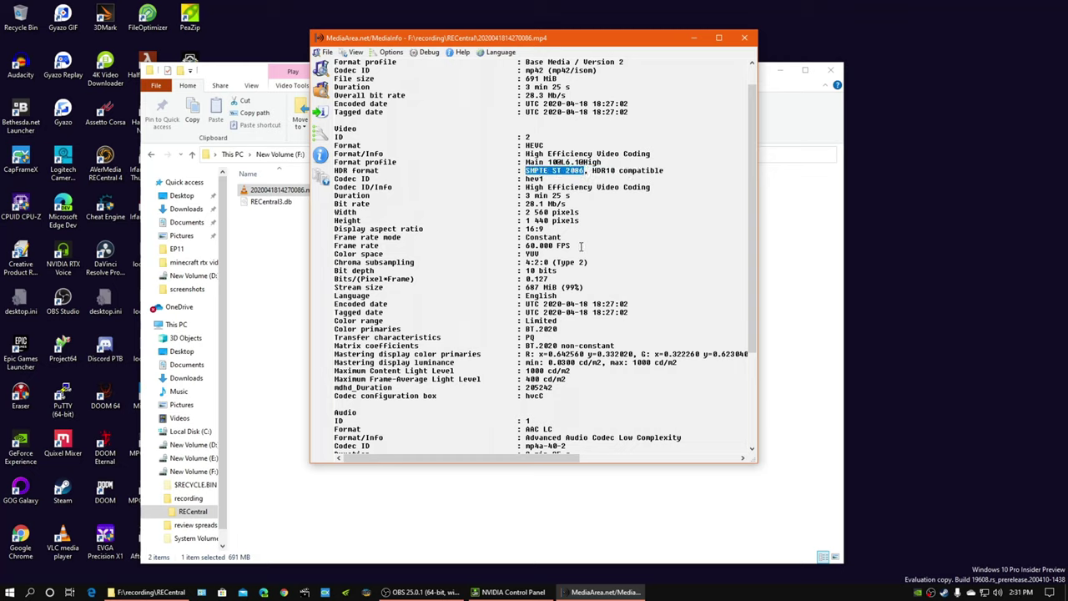
pyautogui.moveTo(520, 329); pyautogui.dragTo(342, 328)
pyautogui.click(529, 337)
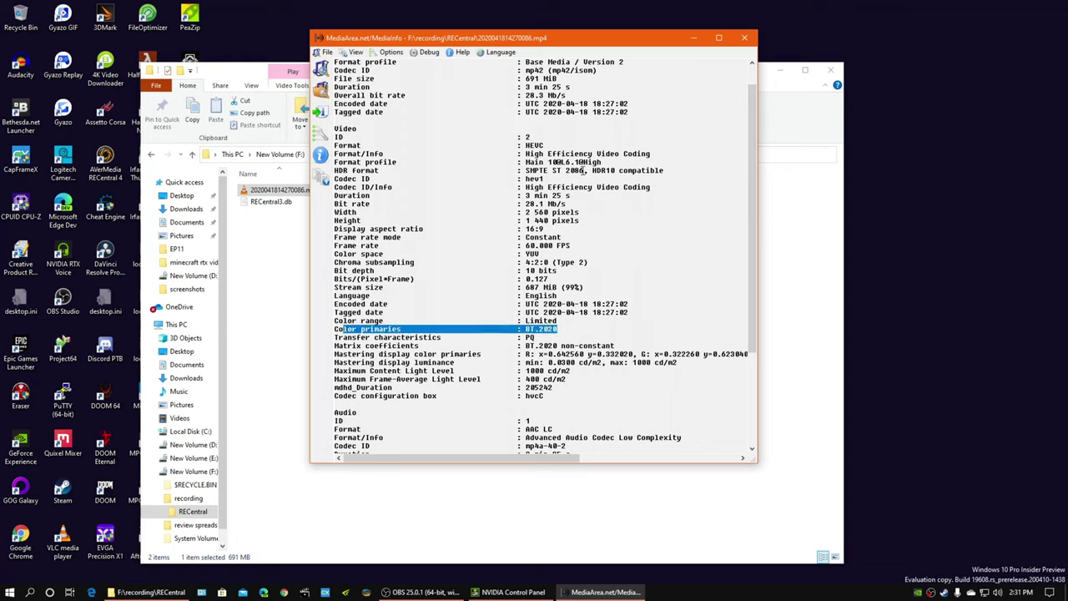
pyautogui.moveTo(582, 171); pyautogui.dragTo(334, 171)
# Step: Highlight the PQ transfer characteristics, ST 2086 format and BT.2020 matrix coefficients
pyautogui.scroll(-1, 544, 334)
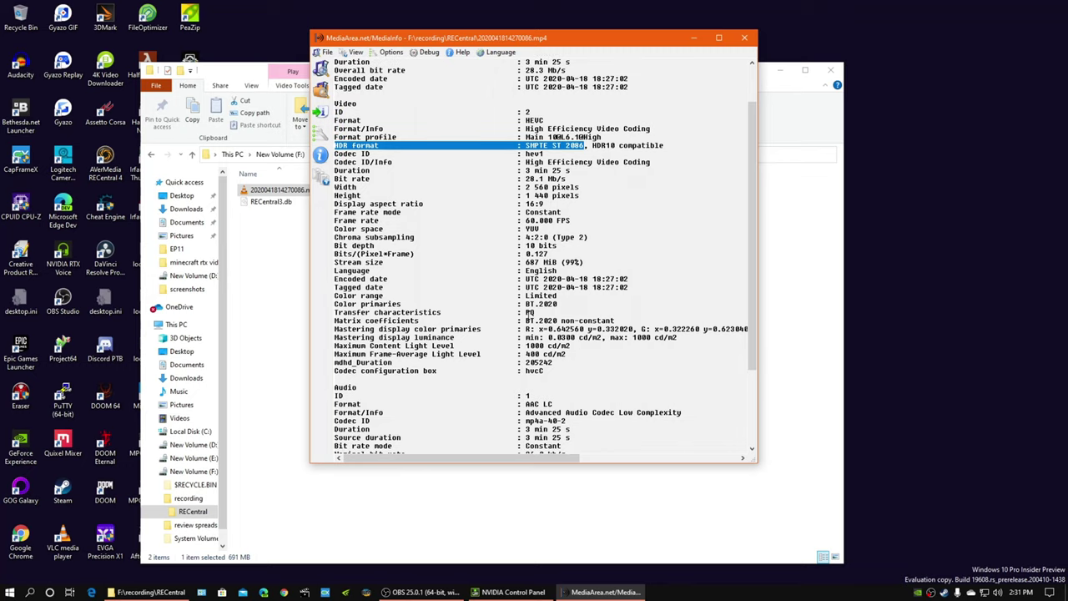
pyautogui.moveTo(537, 312); pyautogui.dragTo(499, 312)
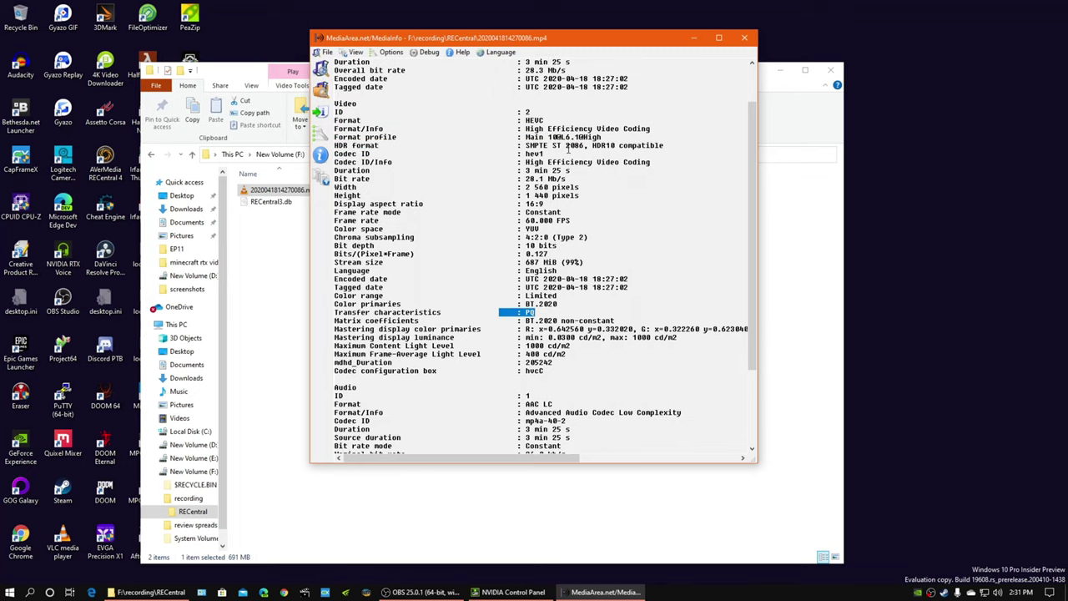
pyautogui.moveTo(565, 146); pyautogui.dragTo(586, 148)
pyautogui.moveTo(539, 321); pyautogui.dragTo(559, 321)
pyautogui.moveTo(584, 148); pyautogui.dragTo(565, 148)
pyautogui.scroll(-1, 630, 362)
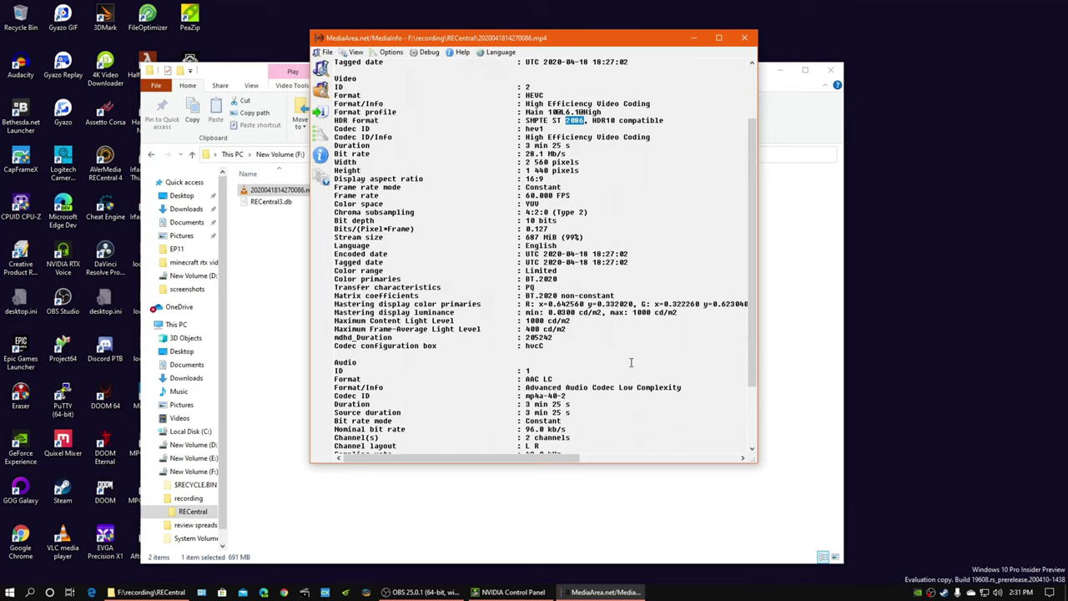
# Step: Widen the window, highlight mastering display and MaxCLL/MaxFALL light levels, then close MediaInfo
pyautogui.moveTo(565, 332); pyautogui.dragTo(312, 305)
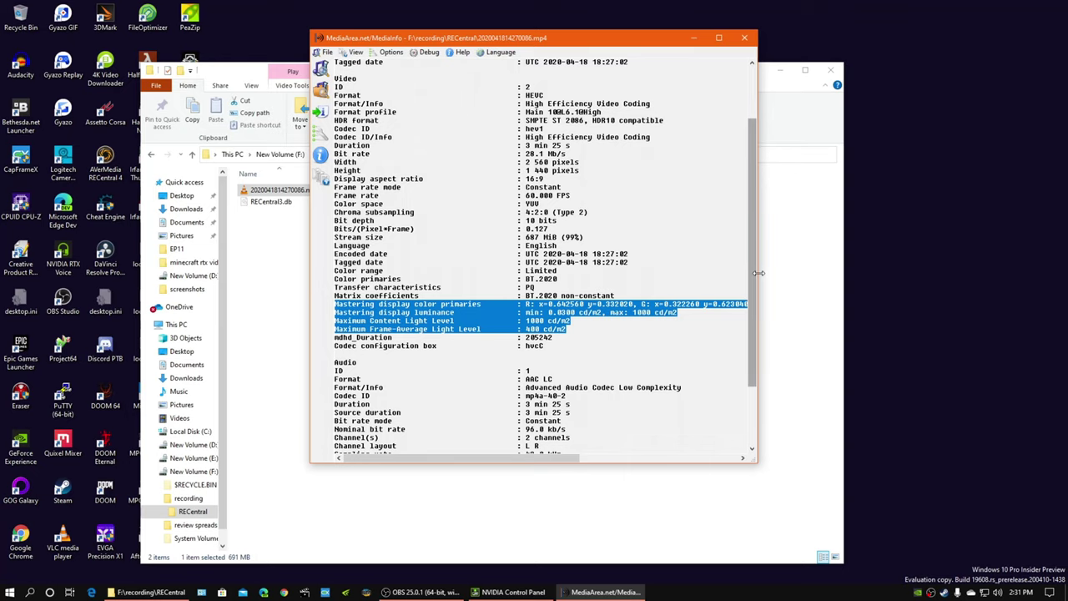
pyautogui.moveTo(758, 277); pyautogui.dragTo(1028, 263)
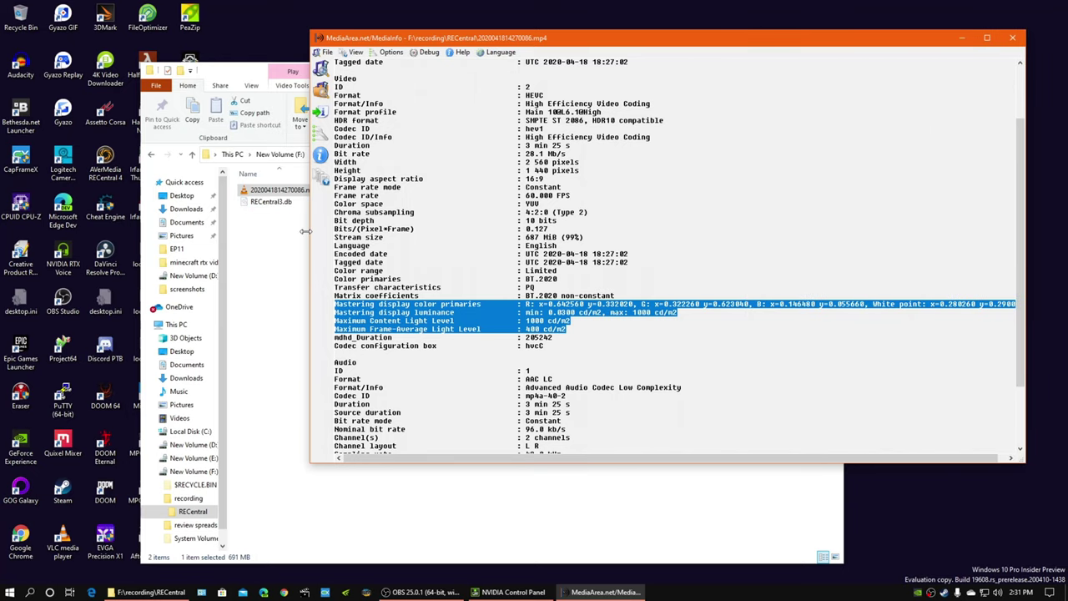
pyautogui.moveTo(310, 230); pyautogui.dragTo(75, 230)
pyautogui.moveTo(334, 327); pyautogui.dragTo(77, 304)
pyautogui.moveTo(340, 328); pyautogui.dragTo(84, 299)
pyautogui.tripleClick(358, 344)
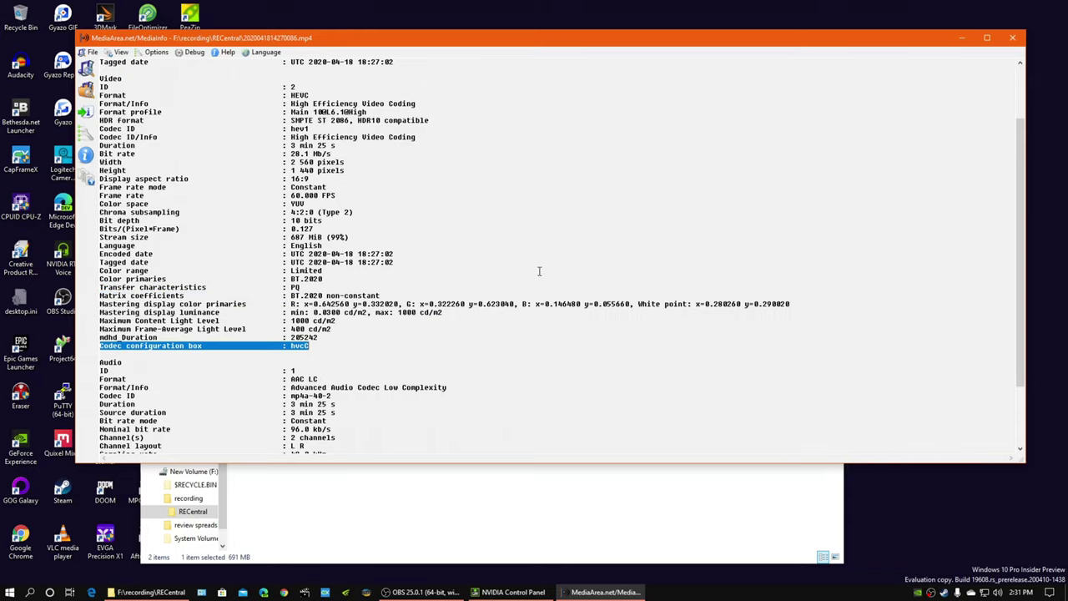
pyautogui.click(1012, 38)
# Step: Launch DaVinci Resolve and open the doom hdr correcrt project
pyautogui.click(787, 72)
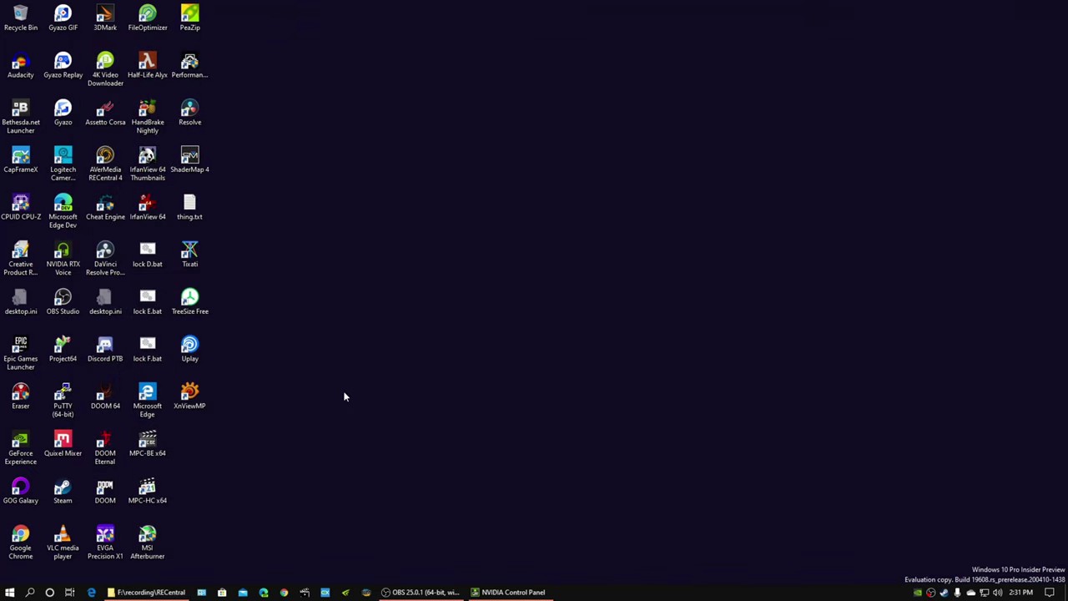
pyautogui.doubleClick(190, 111)
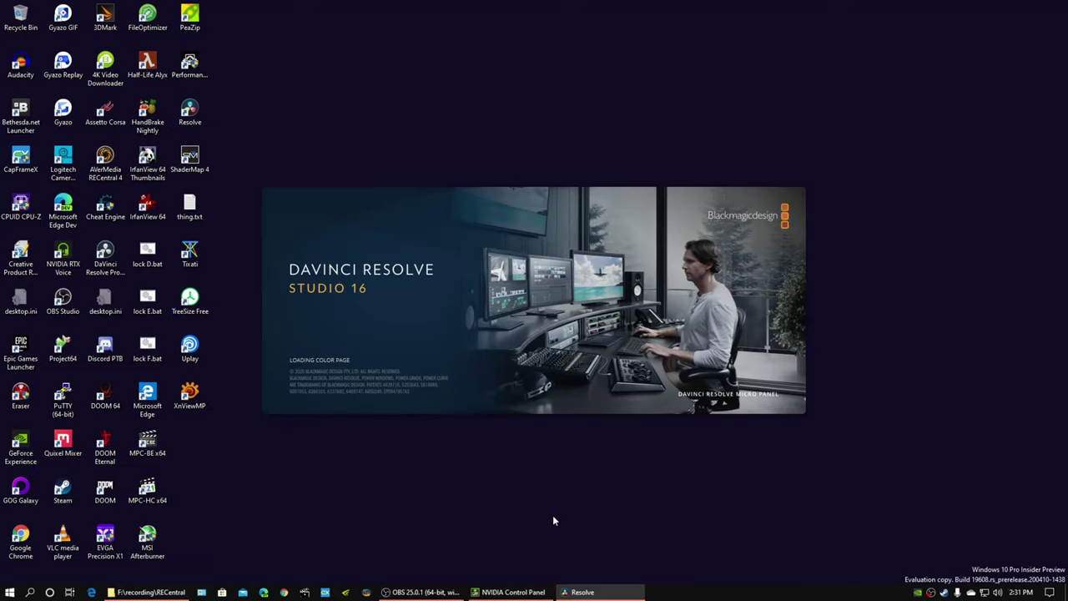
pyautogui.doubleClick(475, 179)
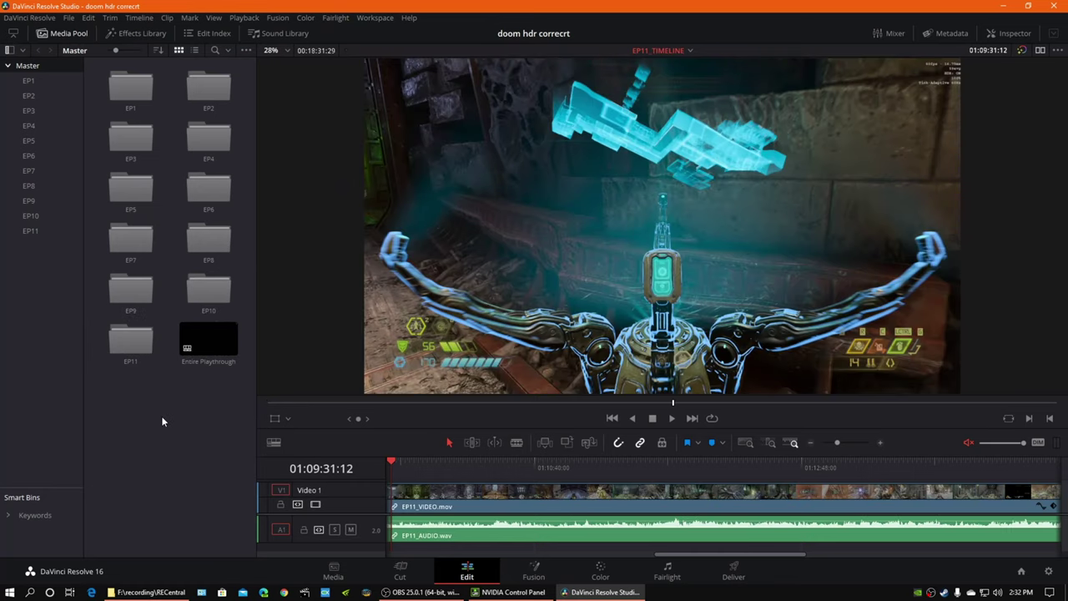
# Step: Add a new Bin 1 to the Media Pool and bring back the RECentral folder
pyautogui.rightClick(161, 415)
pyautogui.click(189, 481)
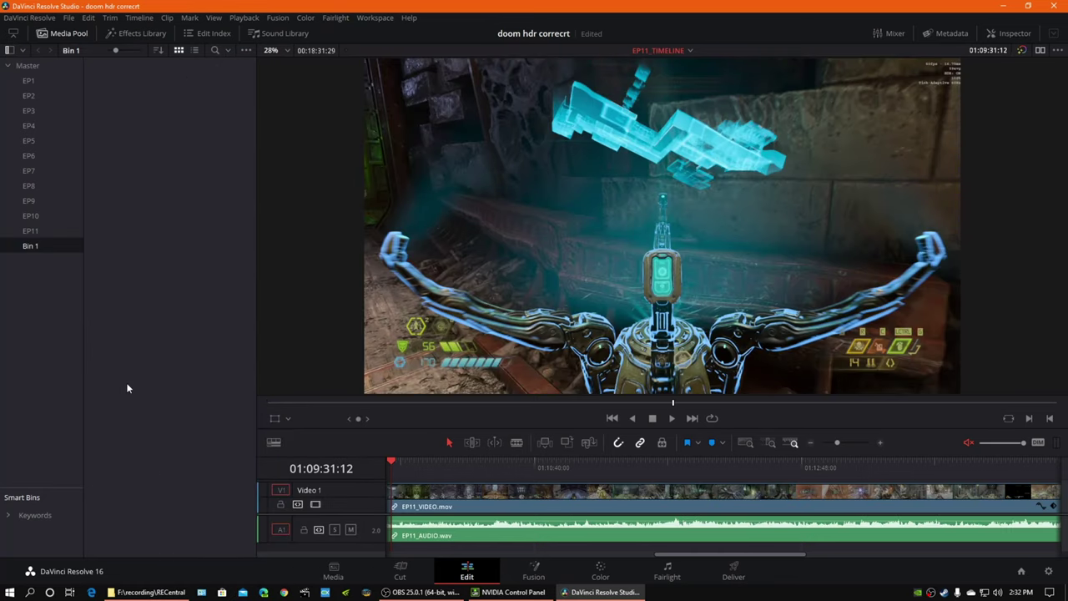
pyautogui.click(150, 591)
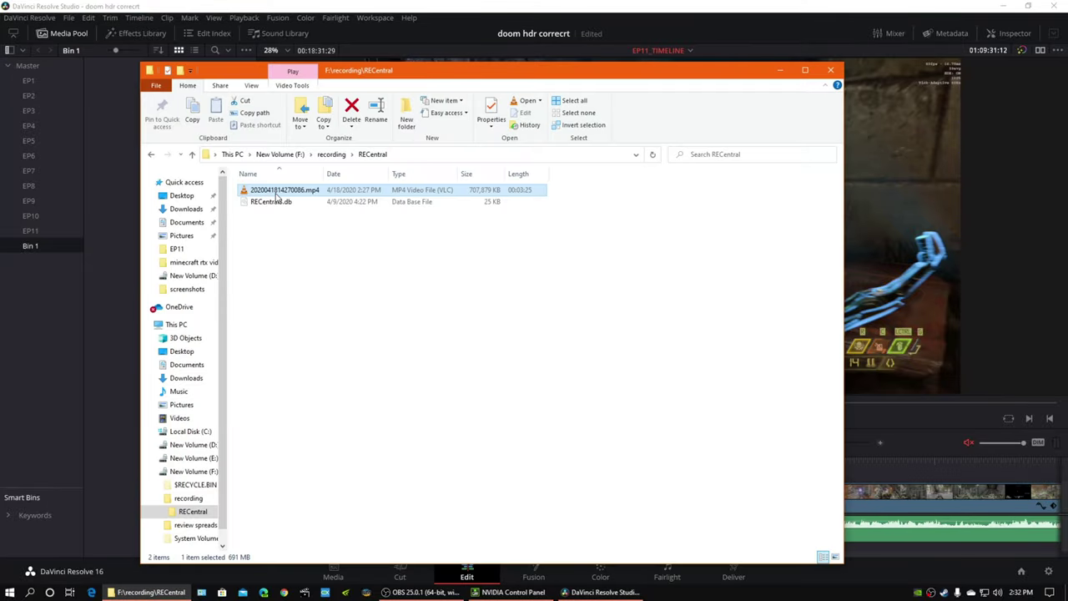
# Step: Import the mp4 into Bin 1 and create Timeline 13 from it
pyautogui.moveTo(278, 191); pyautogui.dragTo(117, 137)
pyautogui.click(780, 70)
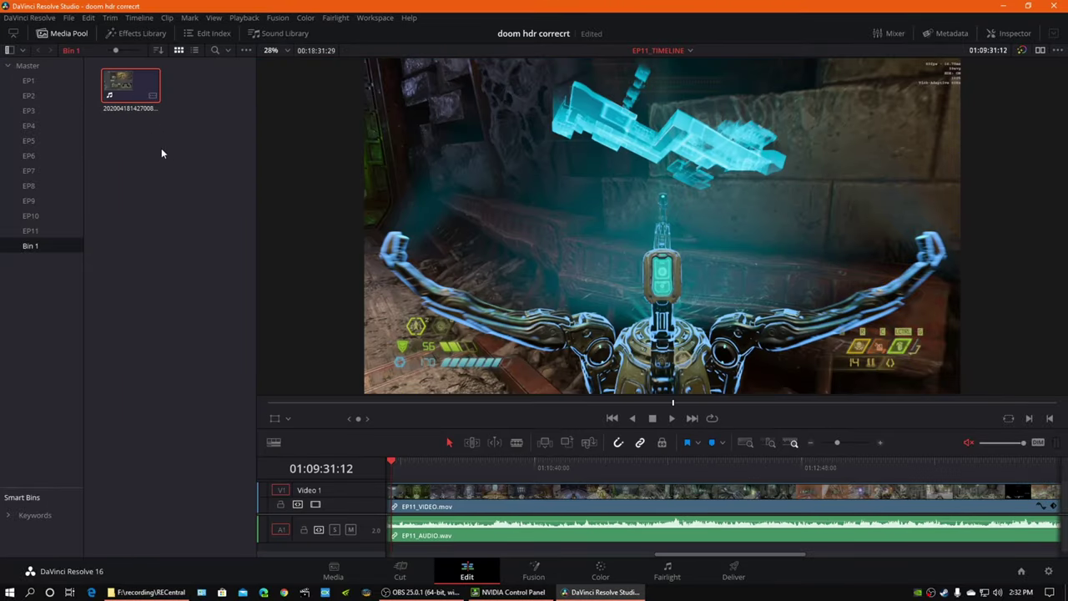
pyautogui.rightClick(155, 92)
pyautogui.click(173, 96)
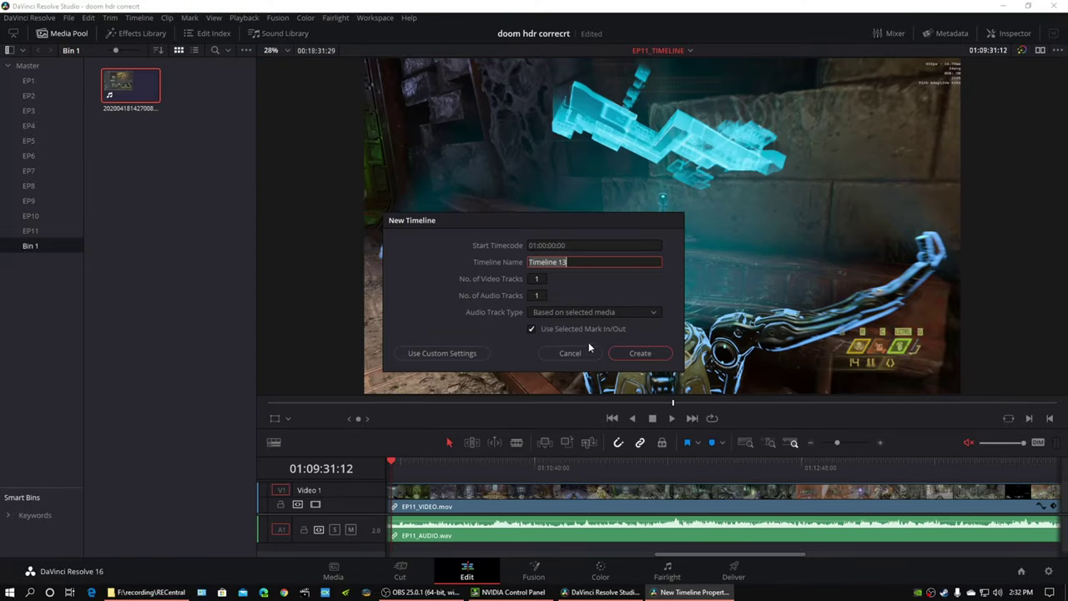
pyautogui.click(639, 353)
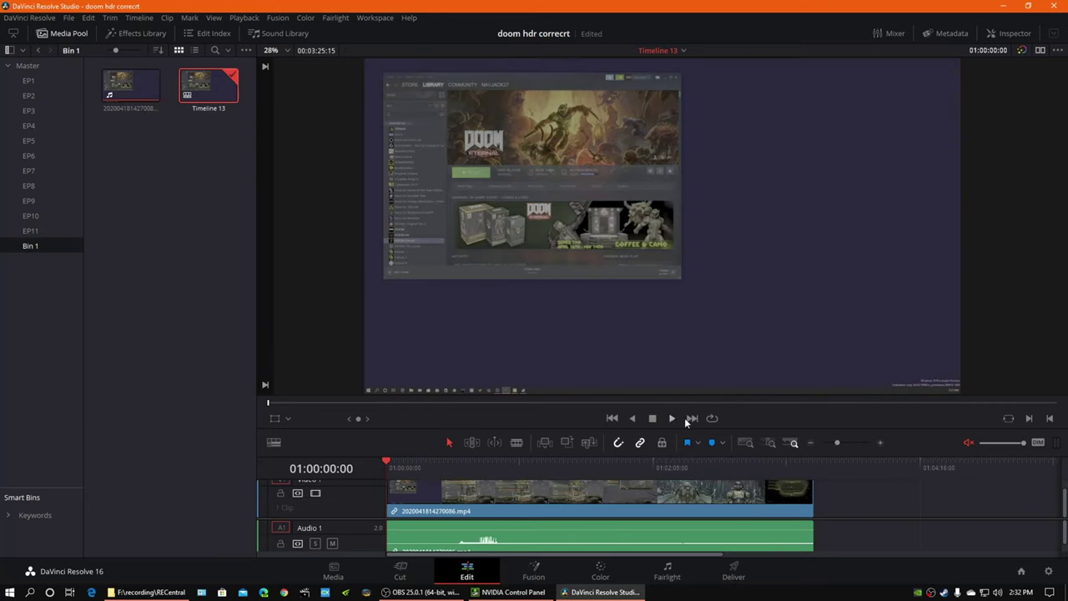
# Step: Fit the clip in the timeline, resize the tracks and viewer, and park the playhead near 01:02:40
pyautogui.click(880, 443)
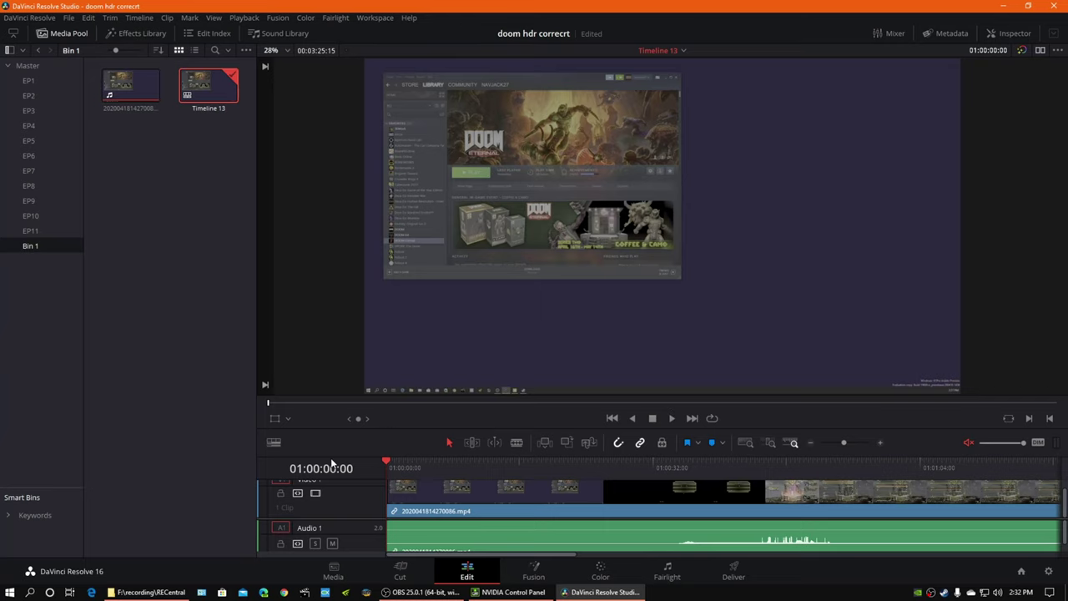
pyautogui.moveTo(338, 458); pyautogui.dragTo(351, 390)
pyautogui.moveTo(355, 446); pyautogui.dragTo(354, 457)
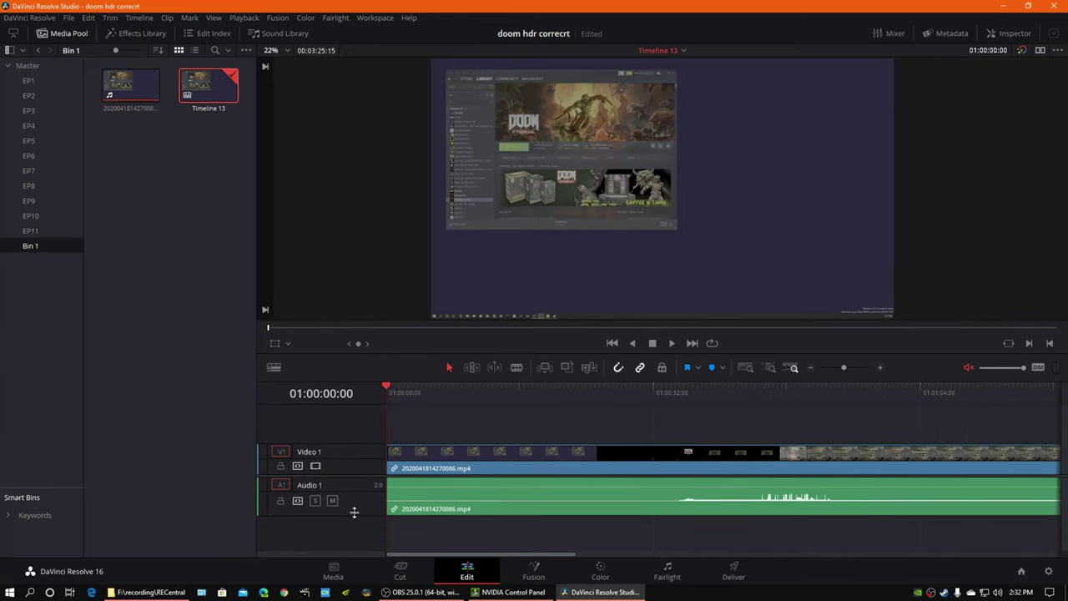
pyautogui.moveTo(356, 517); pyautogui.dragTo(345, 467)
pyautogui.moveTo(357, 380); pyautogui.dragTo(986, 465)
pyautogui.moveTo(554, 557); pyautogui.dragTo(753, 555)
pyautogui.moveTo(553, 465); pyautogui.dragTo(982, 456)
pyautogui.click(1011, 461)
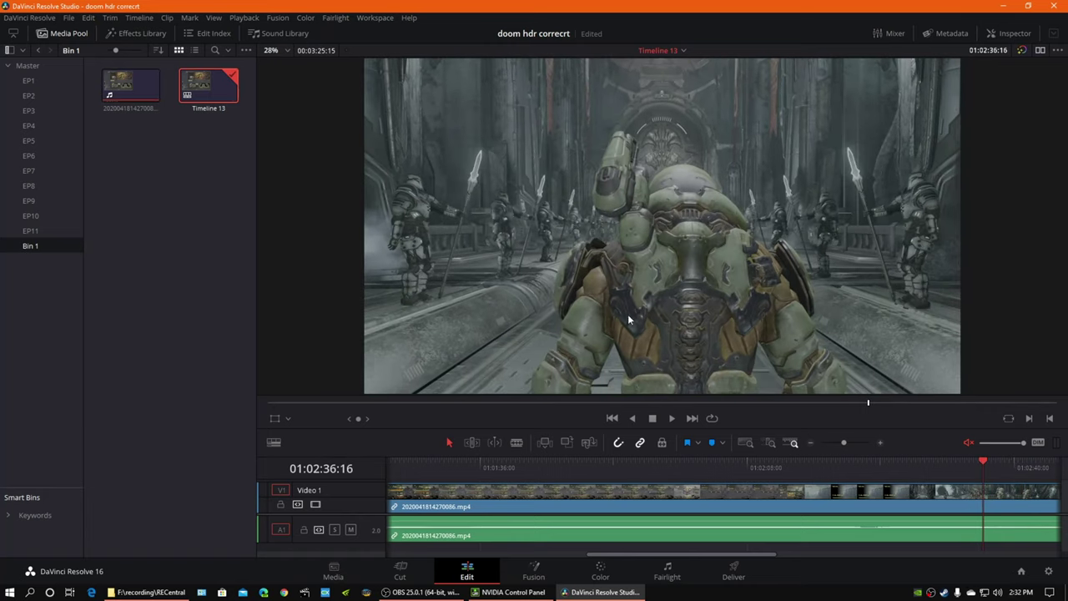
pyautogui.moveTo(648, 554); pyautogui.dragTo(780, 561)
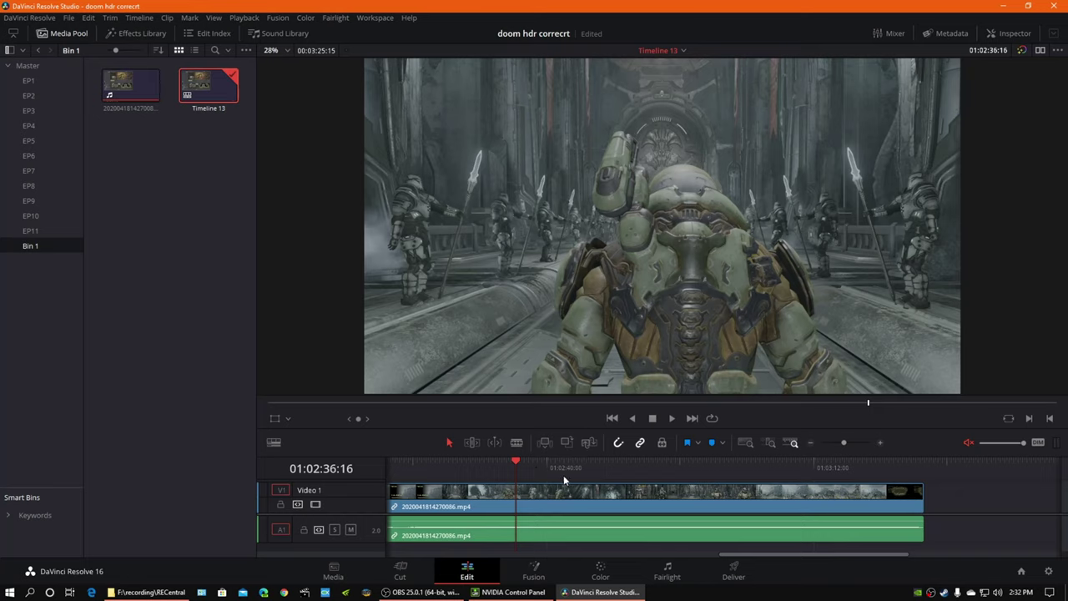
# Step: Enable HDR Mode on node 01 in the Color page, then return to the Edit page
pyautogui.click(599, 570)
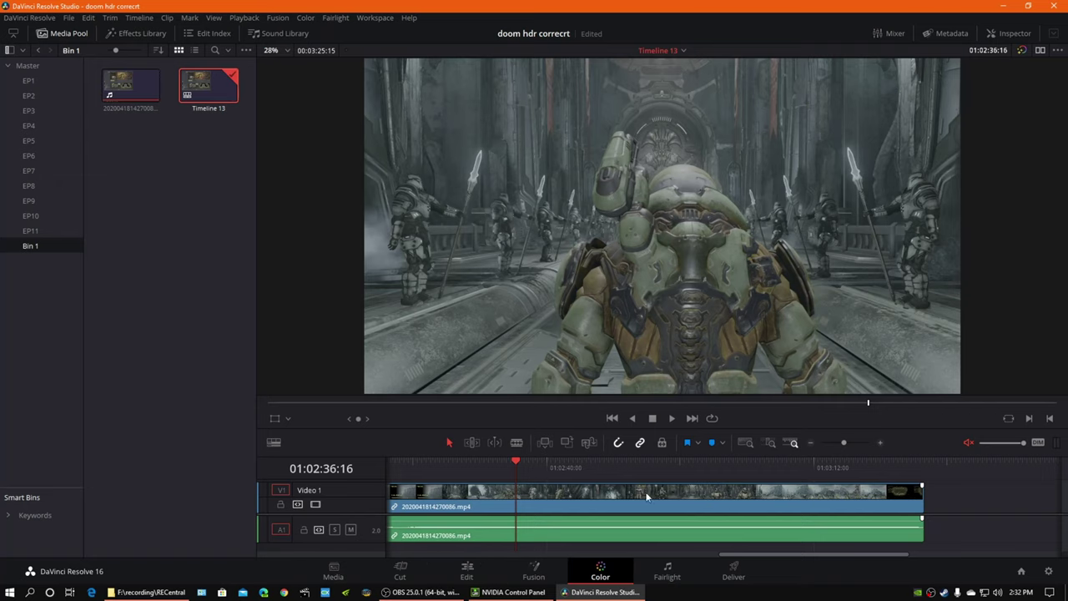
pyautogui.rightClick(775, 113)
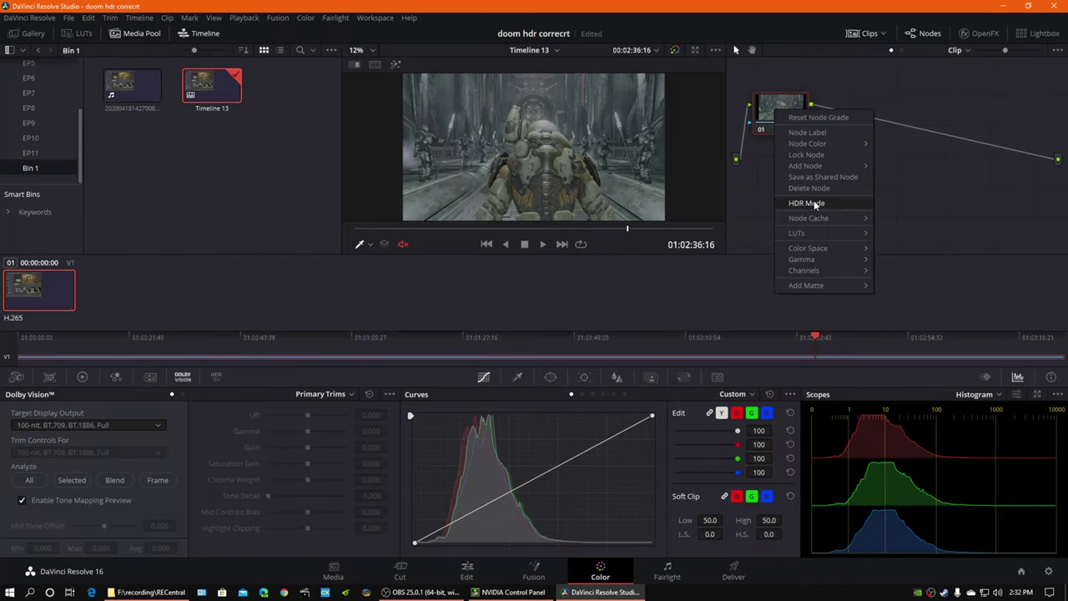
pyautogui.click(815, 203)
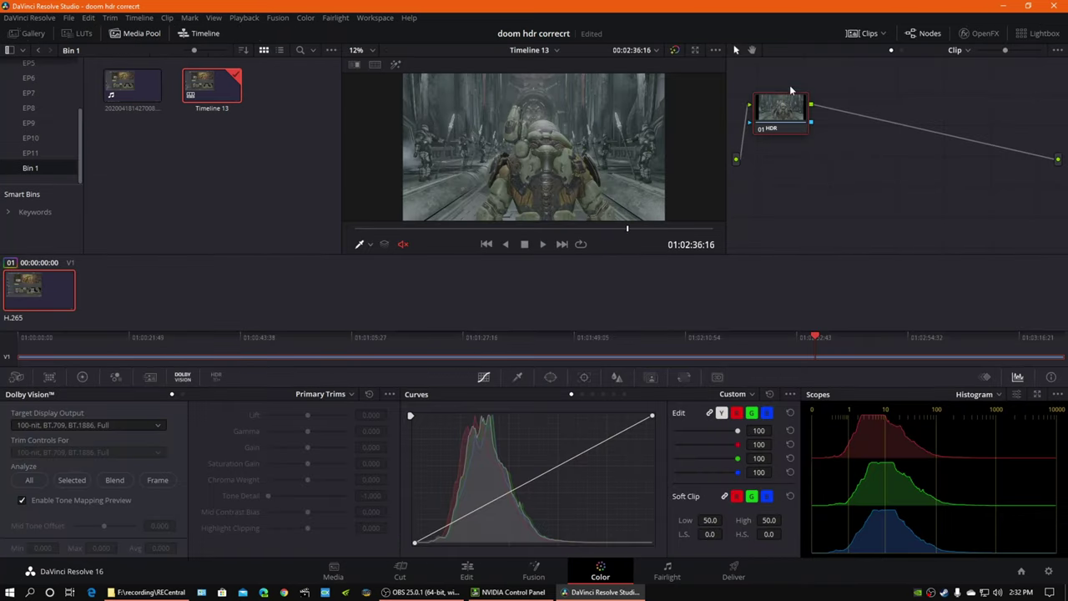
pyautogui.moveTo(784, 96); pyautogui.dragTo(826, 111)
pyautogui.rightClick(818, 131)
pyautogui.click(805, 134)
pyautogui.click(466, 572)
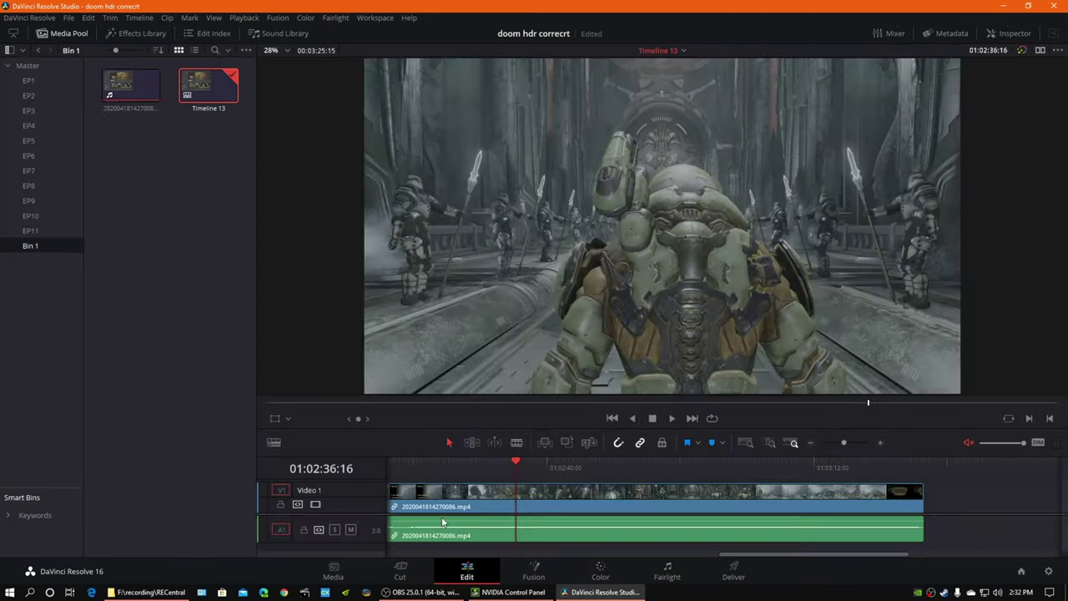
# Step: Open Project Settings and scroll through the Master Settings
pyautogui.click(68, 17)
pyautogui.click(134, 257)
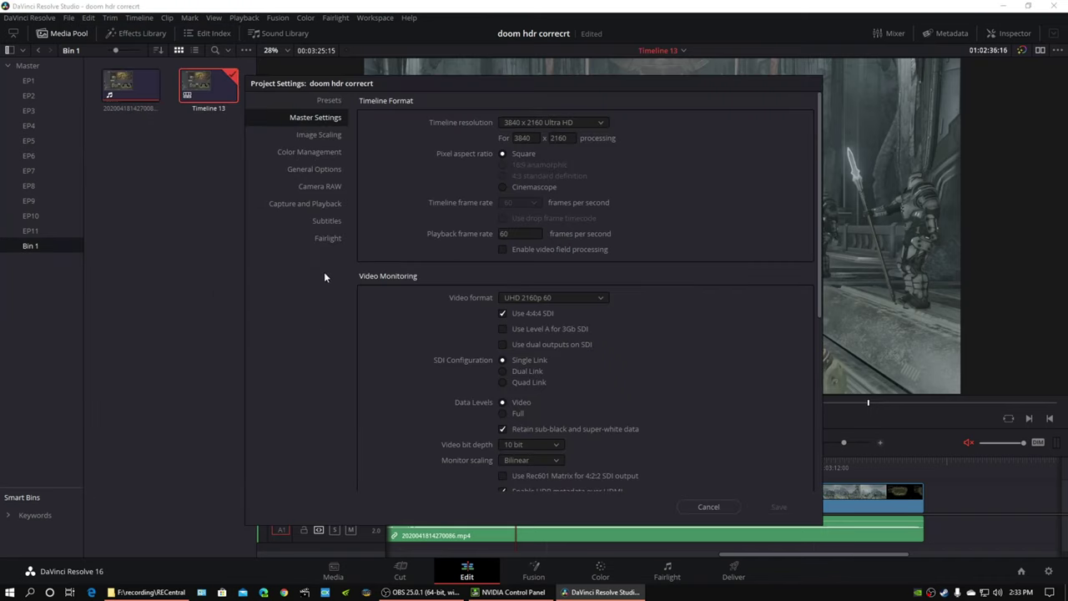
pyautogui.moveTo(464, 94); pyautogui.dragTo(376, 82)
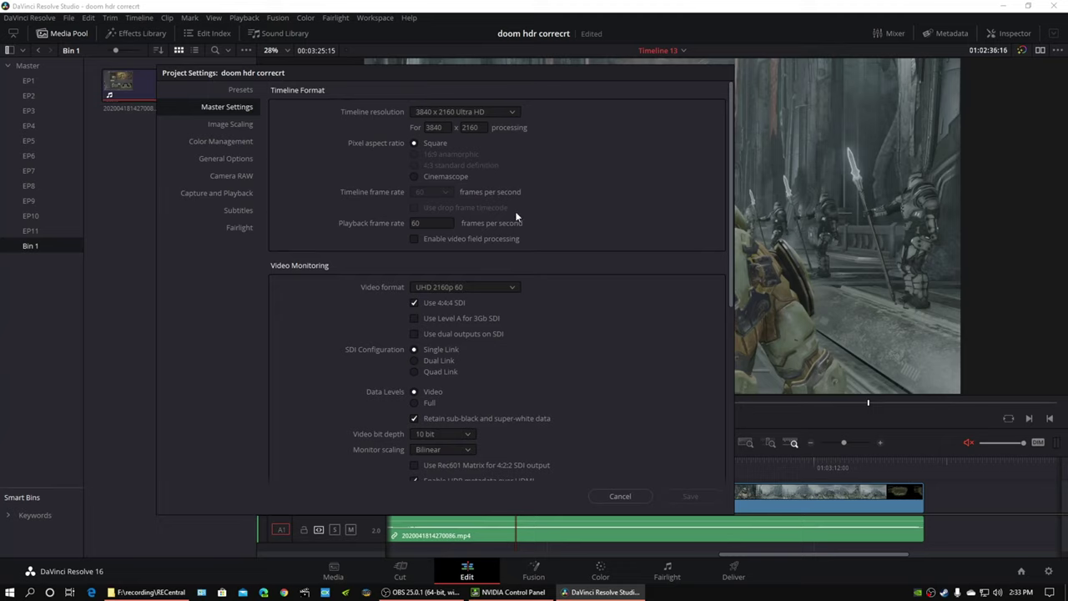
pyautogui.scroll(-3, 332, 296)
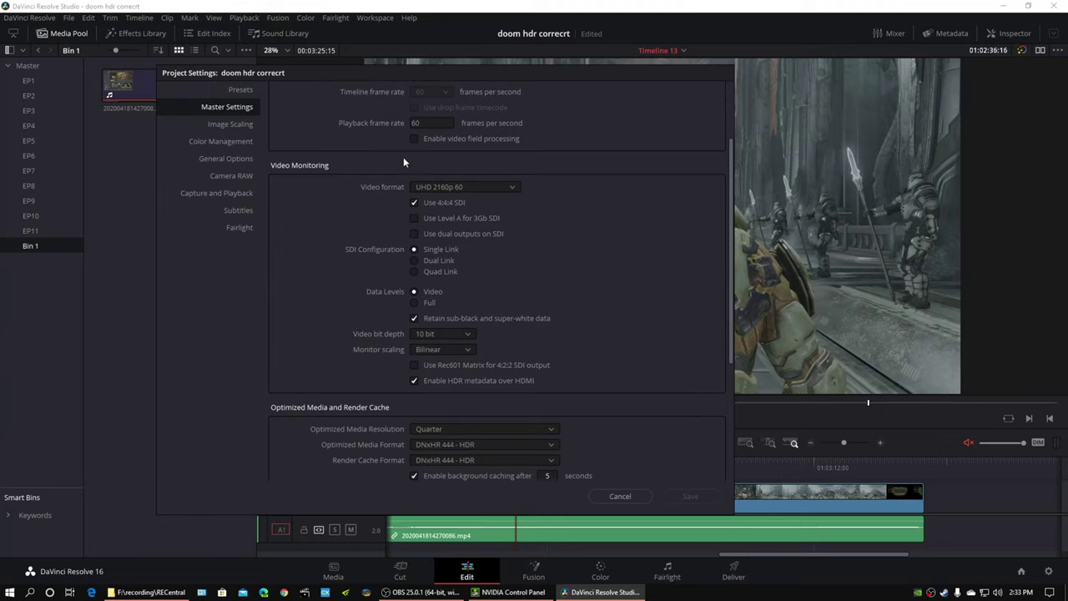
pyautogui.scroll(-2, 345, 292)
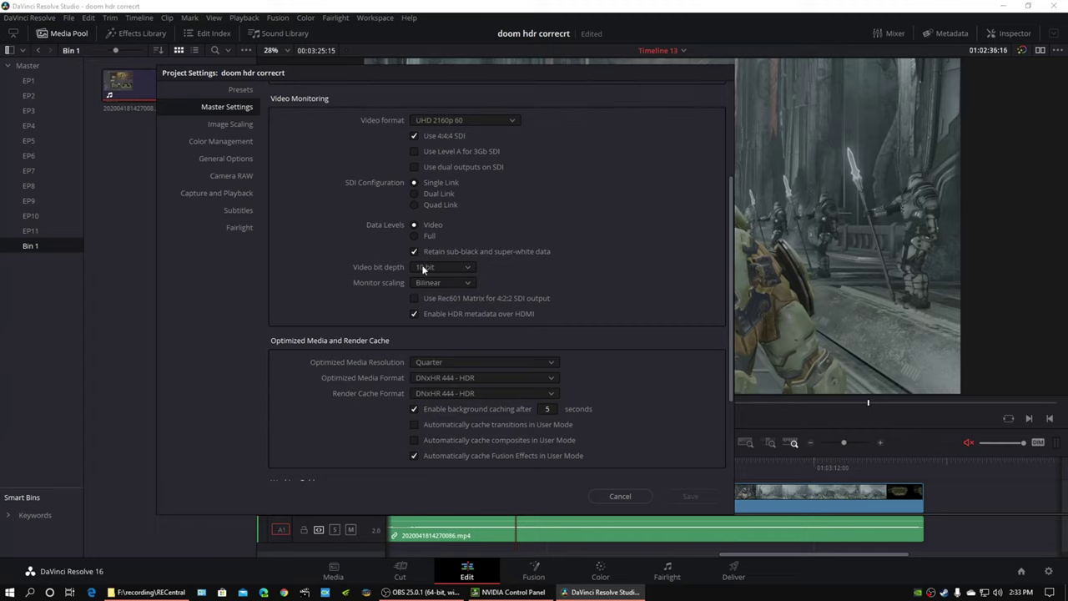
pyautogui.scroll(-5, 354, 284)
pyautogui.scroll(6, 353, 288)
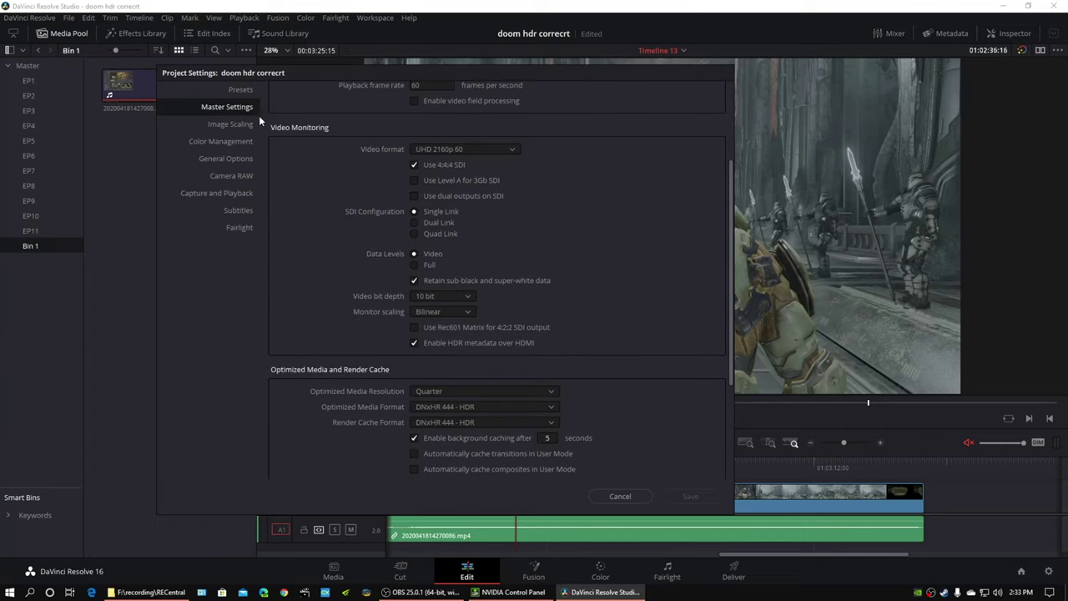
# Step: Check Color Management's Dolby Vision mastering display, keep 1000-nit BT.2020, and cancel
pyautogui.click(225, 142)
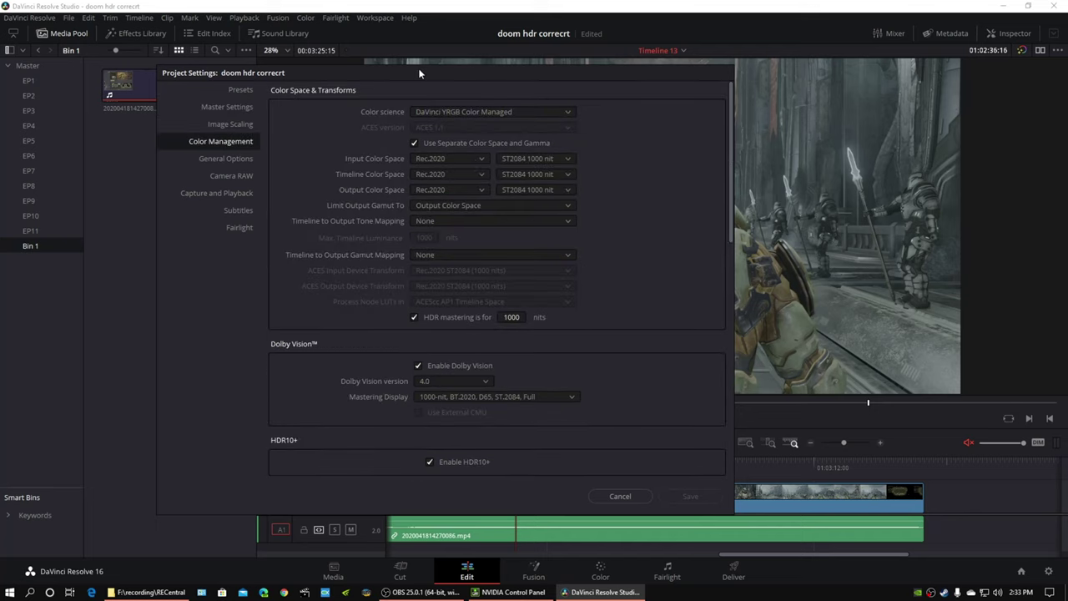
pyautogui.moveTo(418, 73); pyautogui.dragTo(537, 57)
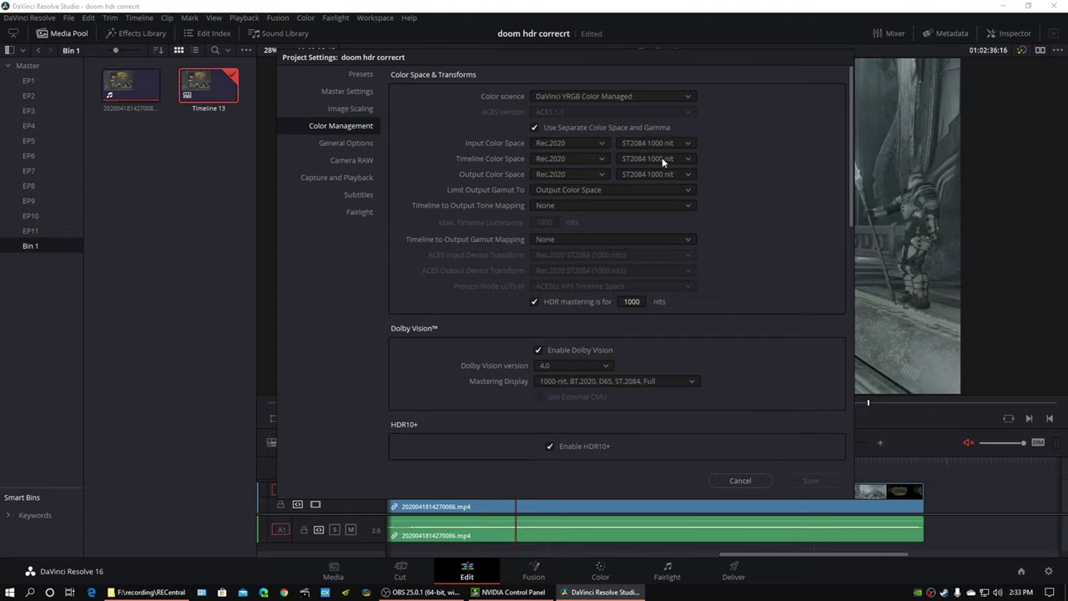
pyautogui.scroll(-2, 738, 277)
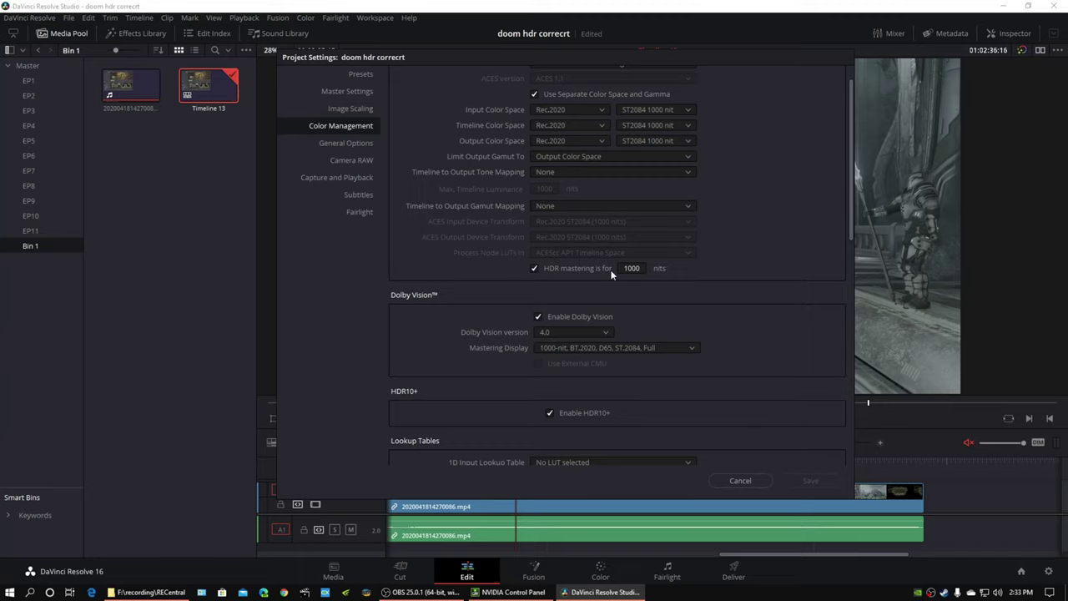
pyautogui.scroll(-2, 755, 292)
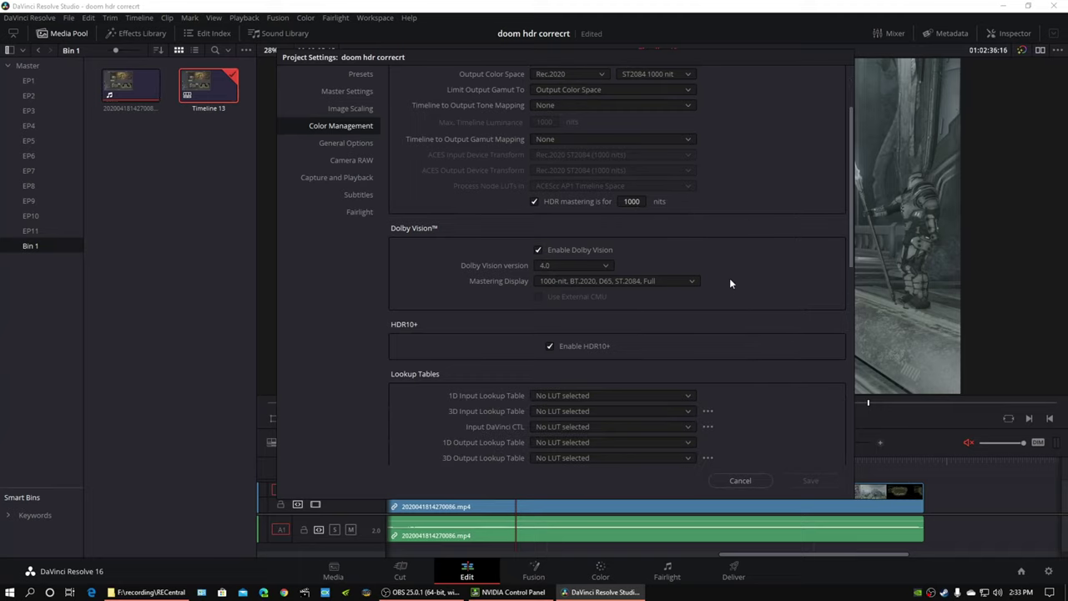
pyautogui.click(599, 283)
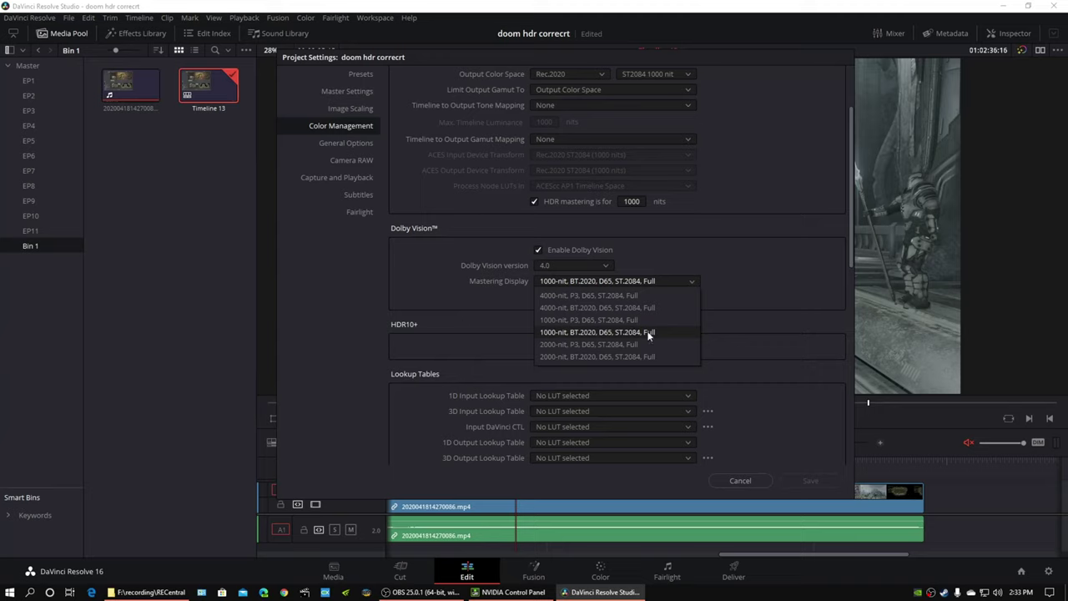
pyautogui.click(467, 304)
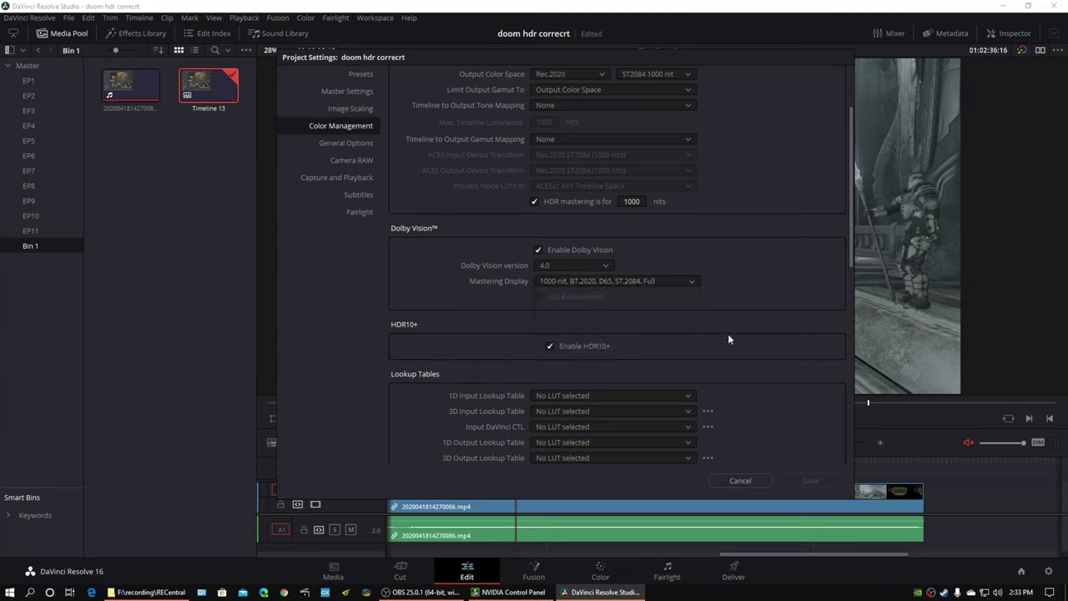
pyautogui.scroll(-5, 729, 338)
pyautogui.click(734, 481)
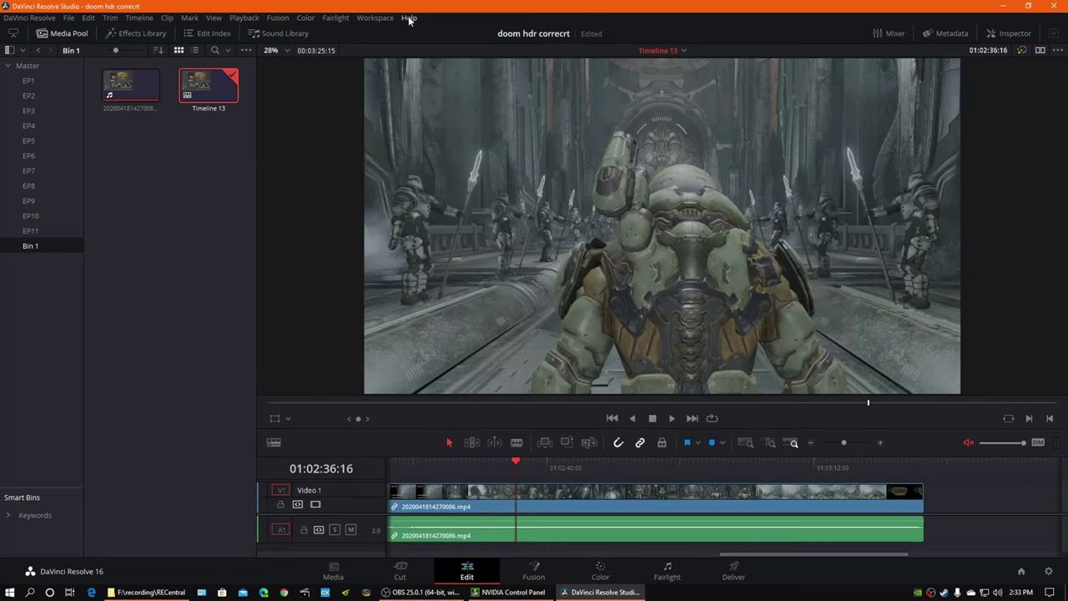
# Step: Reopen the DaVinci Resolve.pdf manual in Edge from the Wednesday 4/15 history
pyautogui.click(91, 592)
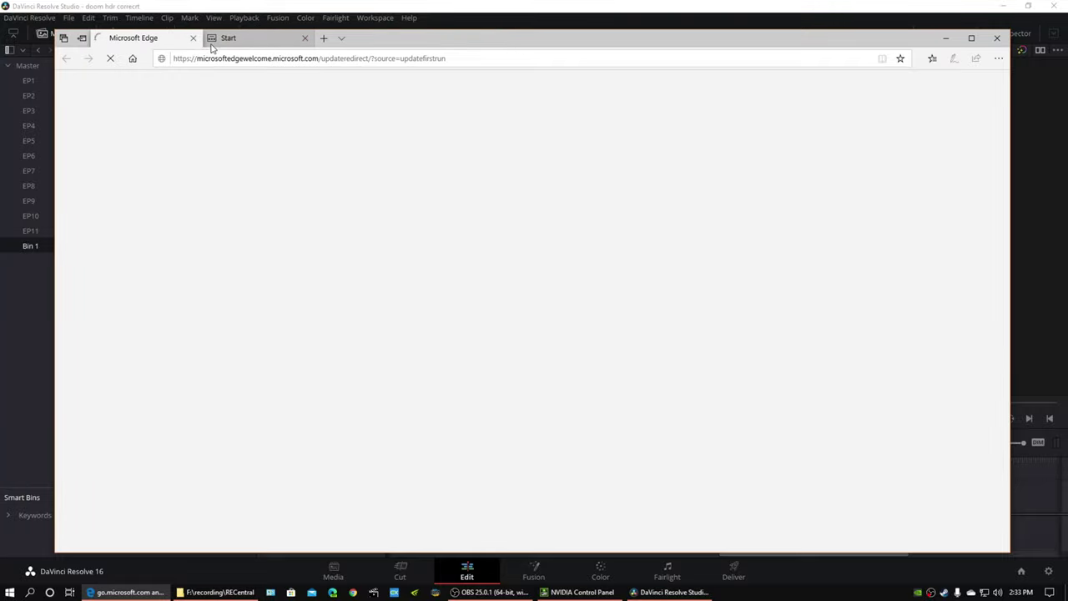
pyautogui.click(998, 57)
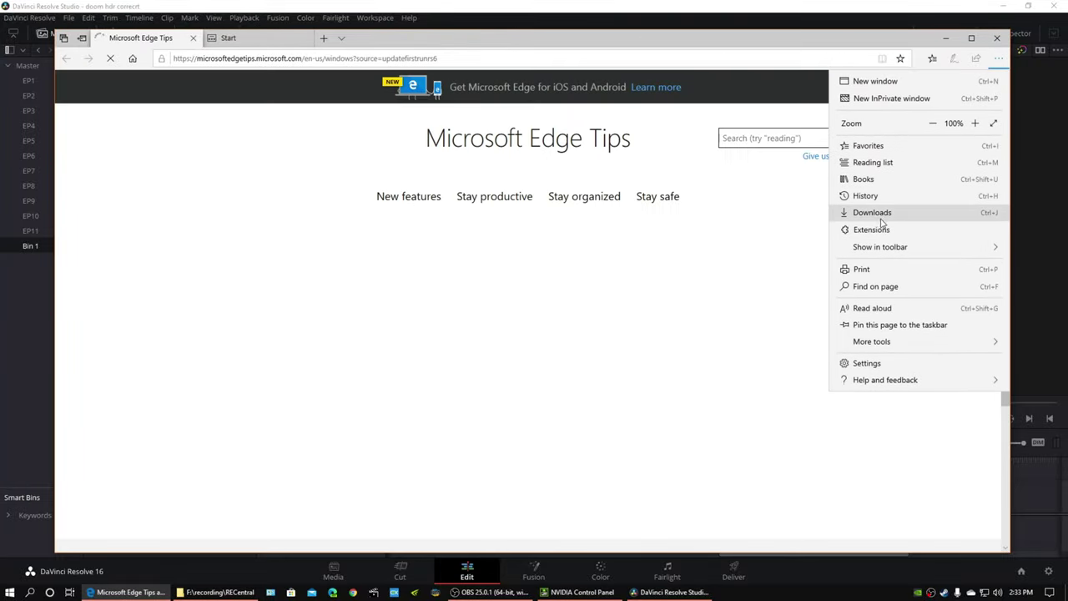
pyautogui.click(867, 196)
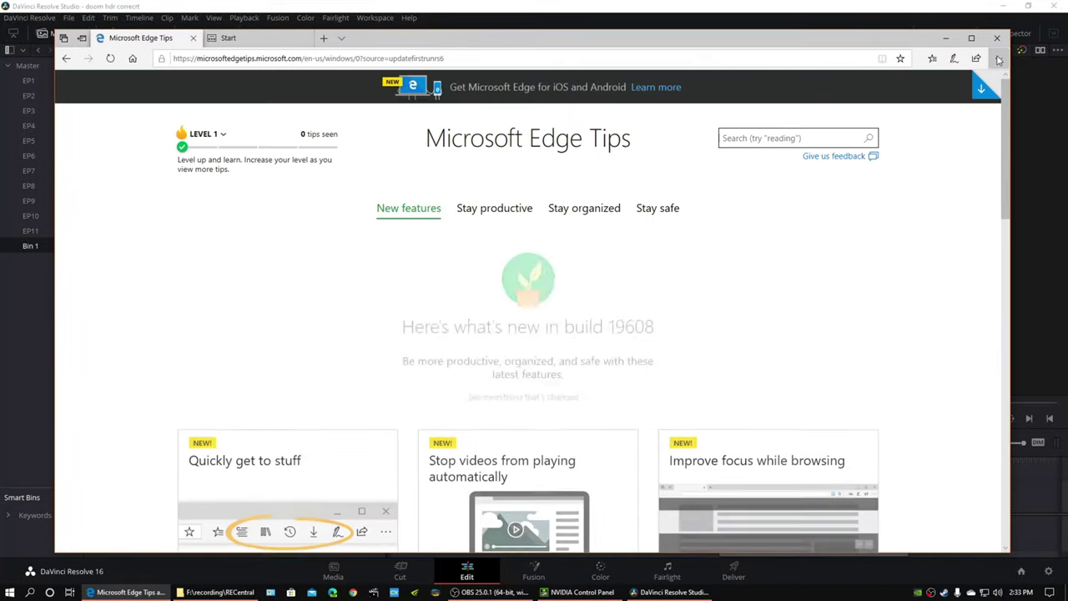
pyautogui.click(998, 58)
pyautogui.click(877, 197)
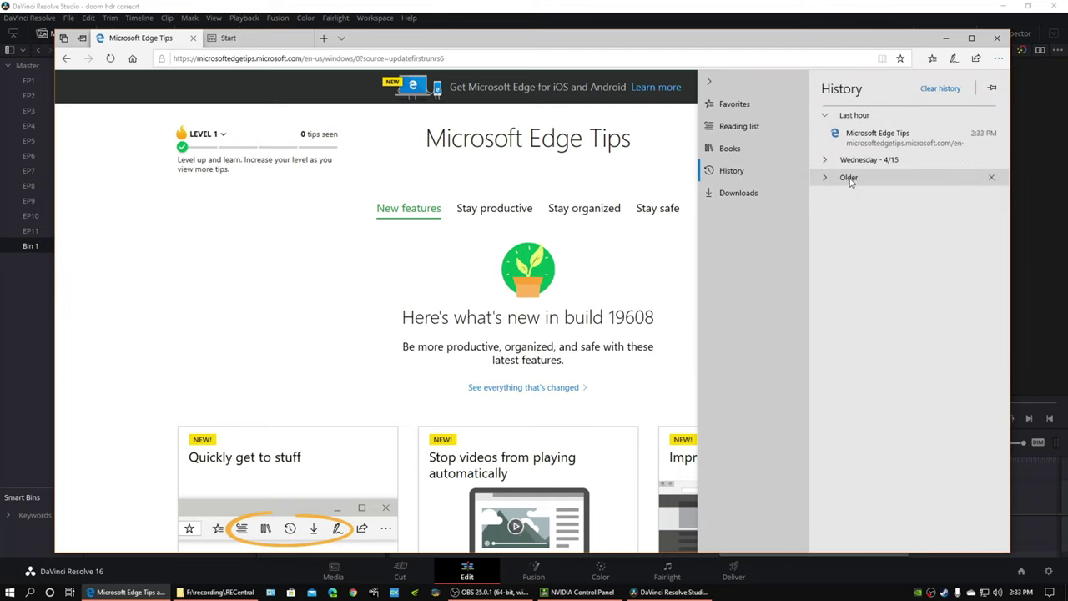
pyautogui.click(851, 177)
pyautogui.click(854, 159)
pyautogui.click(887, 186)
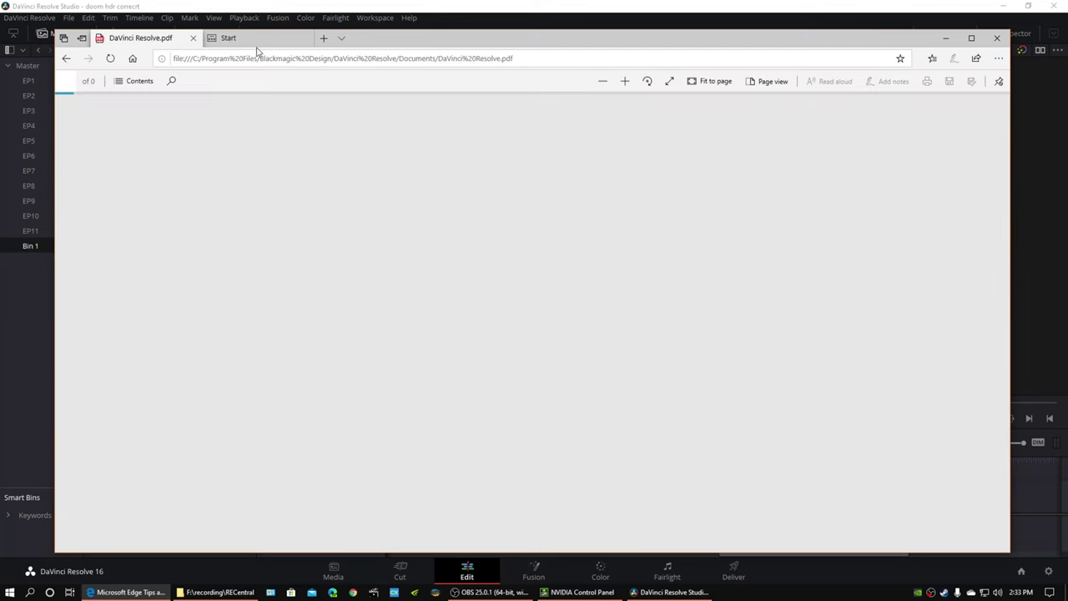
pyautogui.click(304, 37)
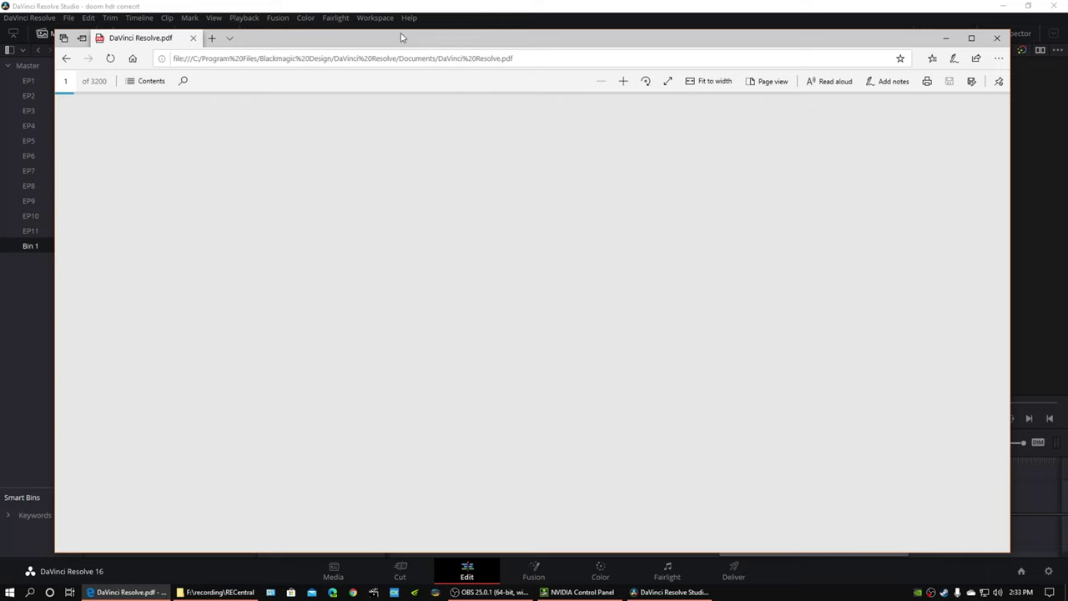
pyautogui.moveTo(387, 38); pyautogui.dragTo(368, 46)
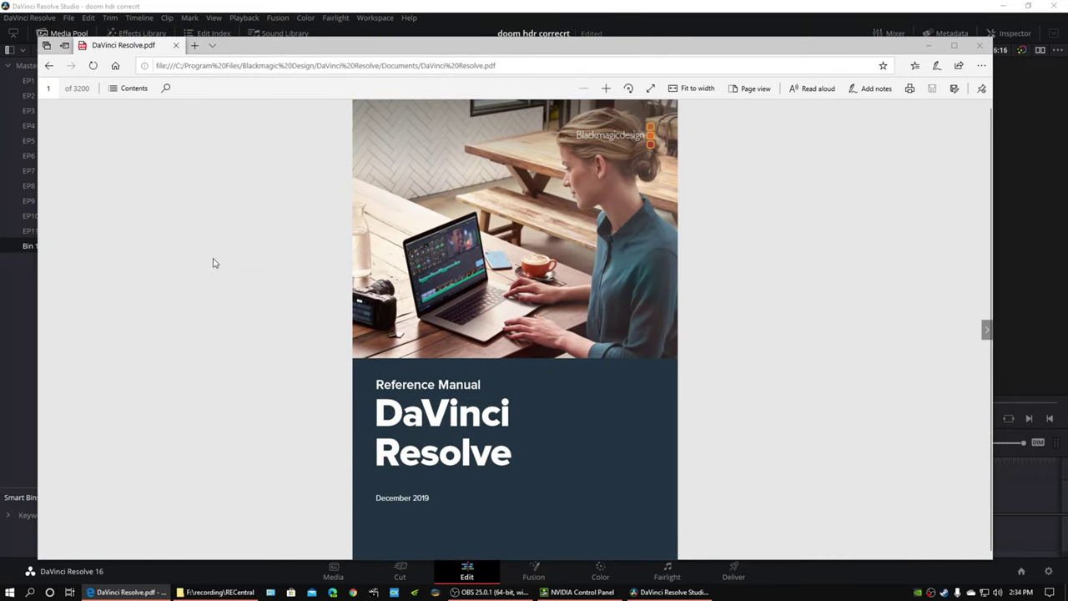
# Step: Scroll the manual's HDR chapter from page 237 to the SMPTE ST.2084/HDR10 section near page 248
pyautogui.scroll(-1, 213, 264)
pyautogui.scroll(-1, 207, 296)
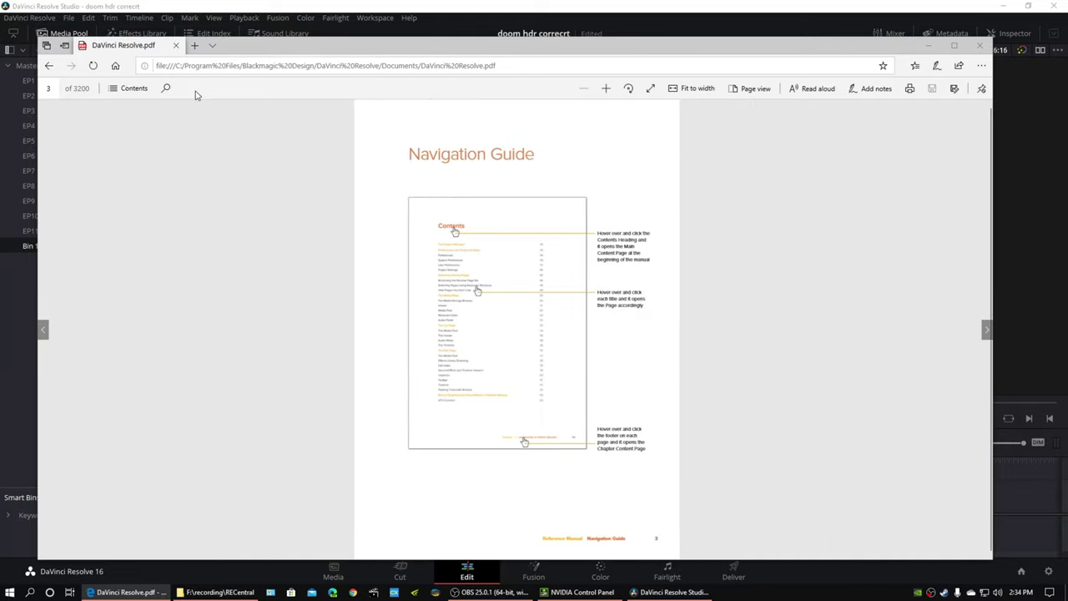
pyautogui.scroll(-1, 266, 272)
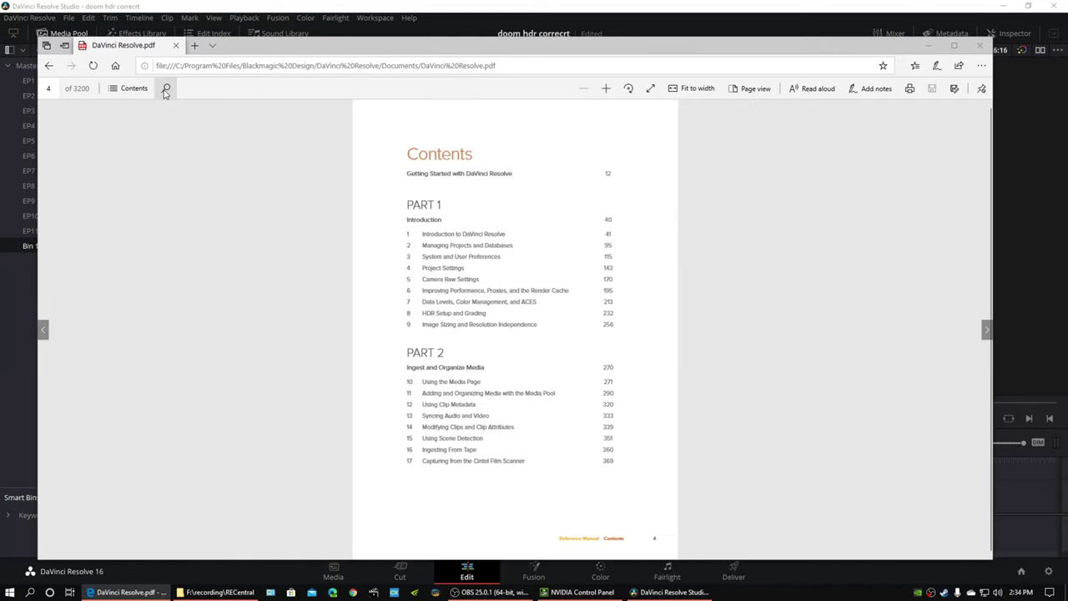
pyautogui.scroll(-1, 219, 317)
pyautogui.scroll(-1, 227, 306)
pyautogui.scroll(-1, 227, 303)
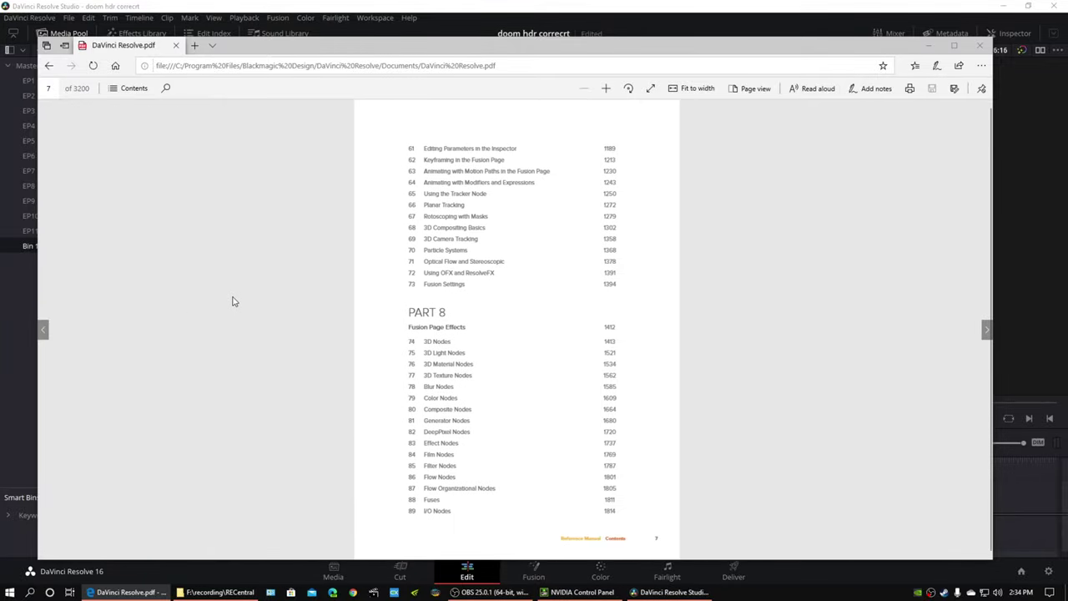
pyautogui.scroll(-1, 237, 298)
pyautogui.scroll(-1, 243, 287)
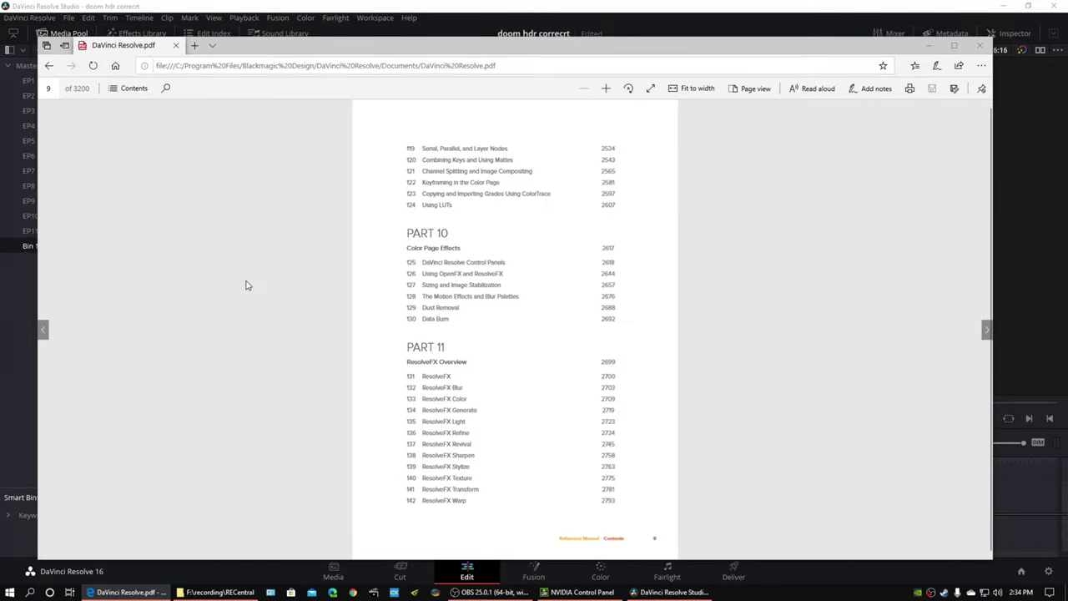
pyautogui.scroll(-1, 246, 285)
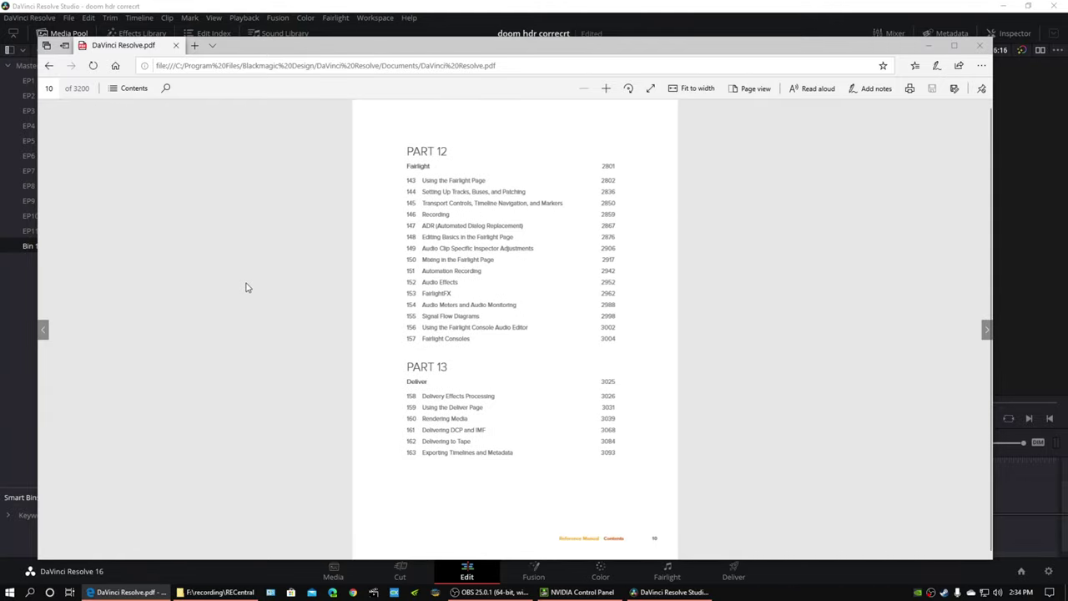
pyautogui.scroll(-1, 246, 288)
pyautogui.scroll(-1, 245, 290)
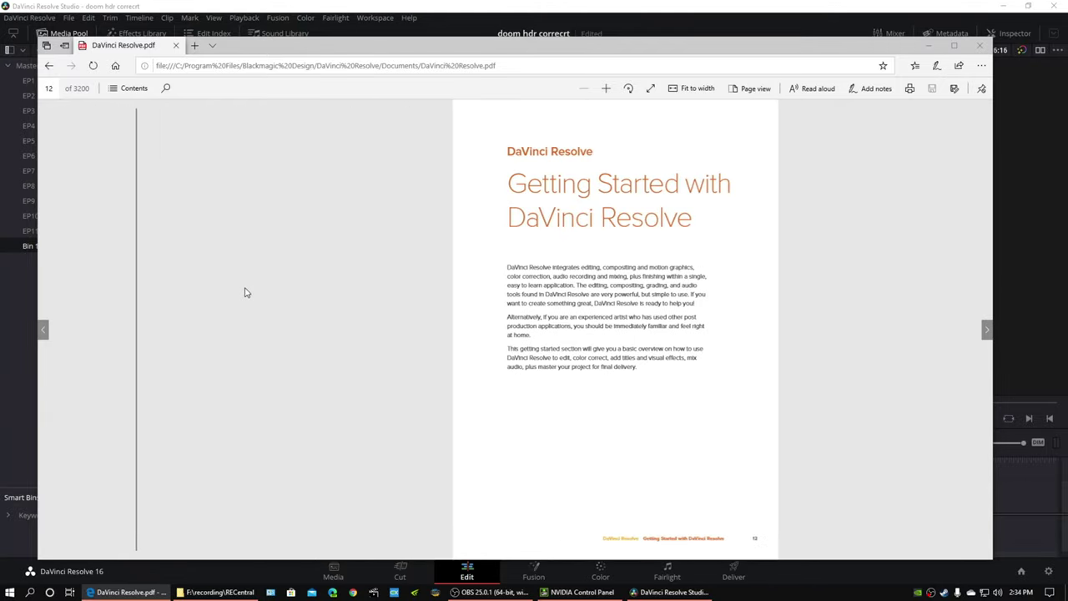
pyautogui.scroll(1, 245, 292)
pyautogui.scroll(1, 243, 294)
pyautogui.scroll(1, 243, 294)
pyautogui.scroll(1, 242, 297)
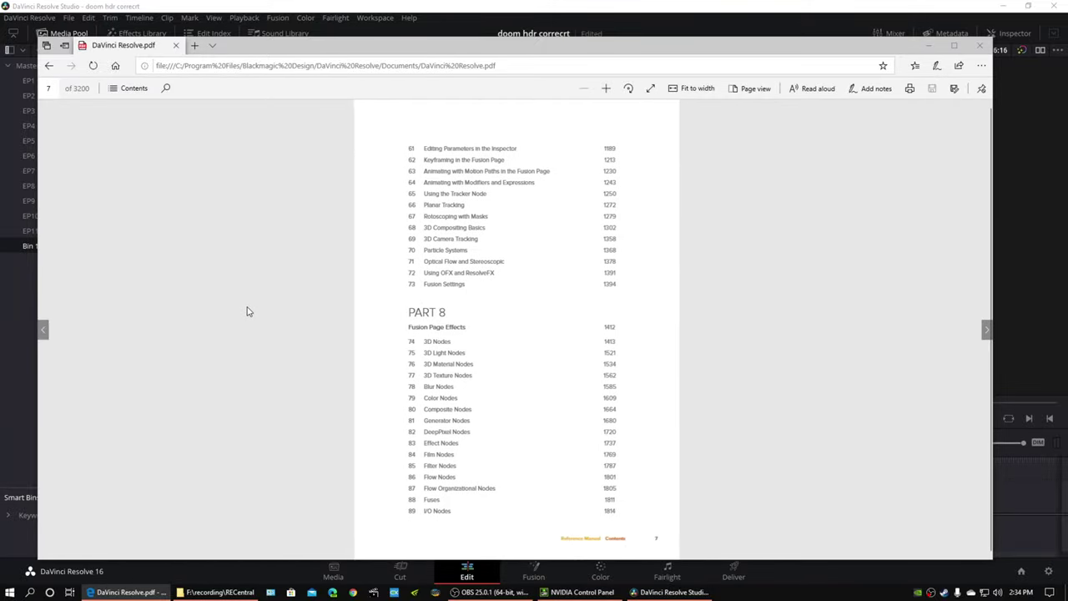
pyautogui.scroll(1, 247, 310)
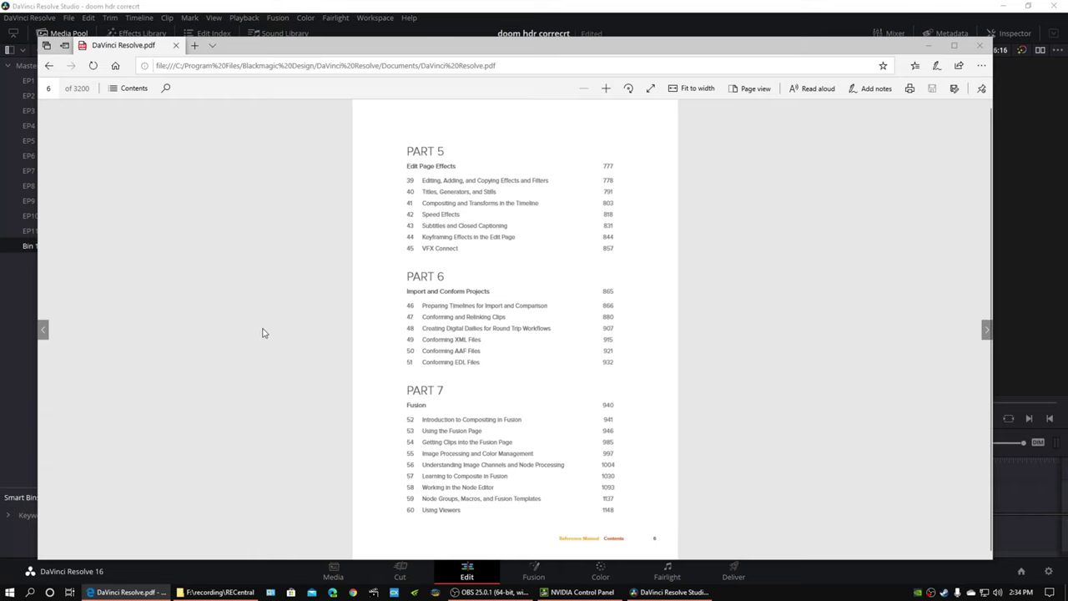
pyautogui.scroll(1, 269, 322)
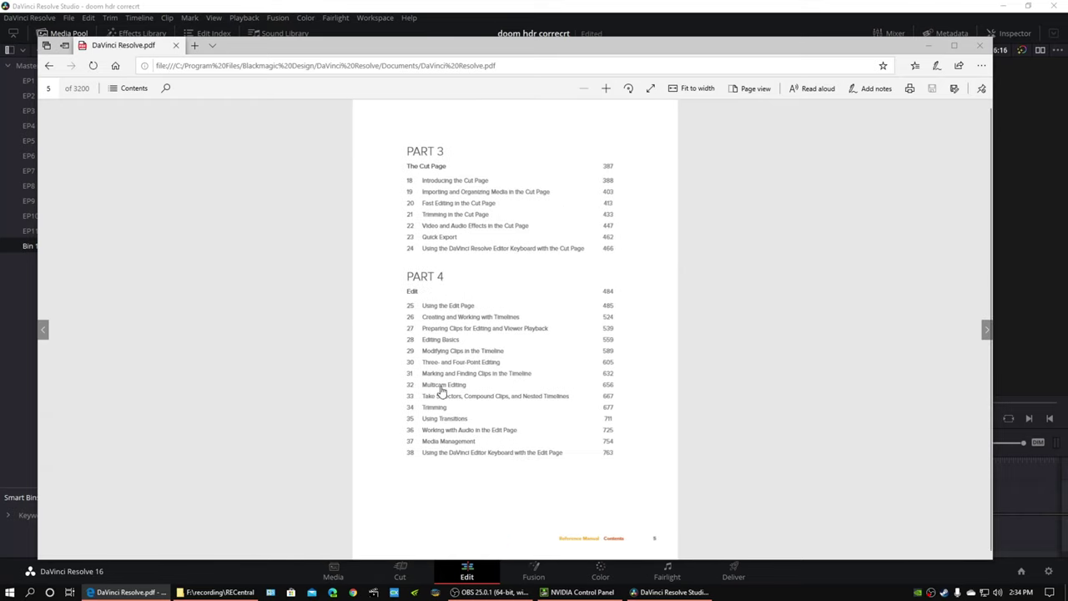
pyautogui.scroll(1, 316, 353)
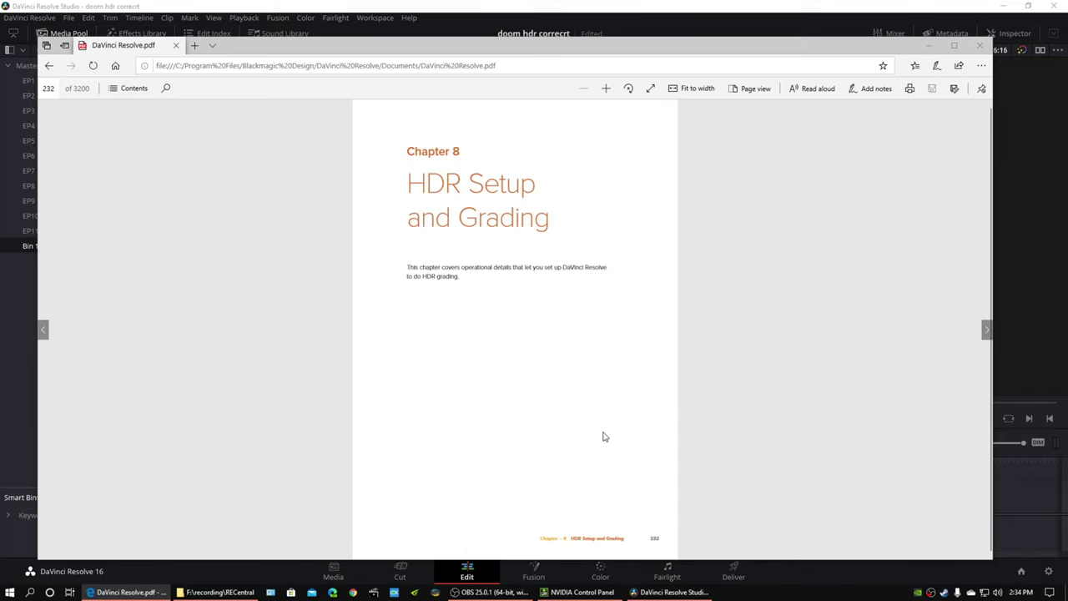
pyautogui.scroll(-1, 262, 298)
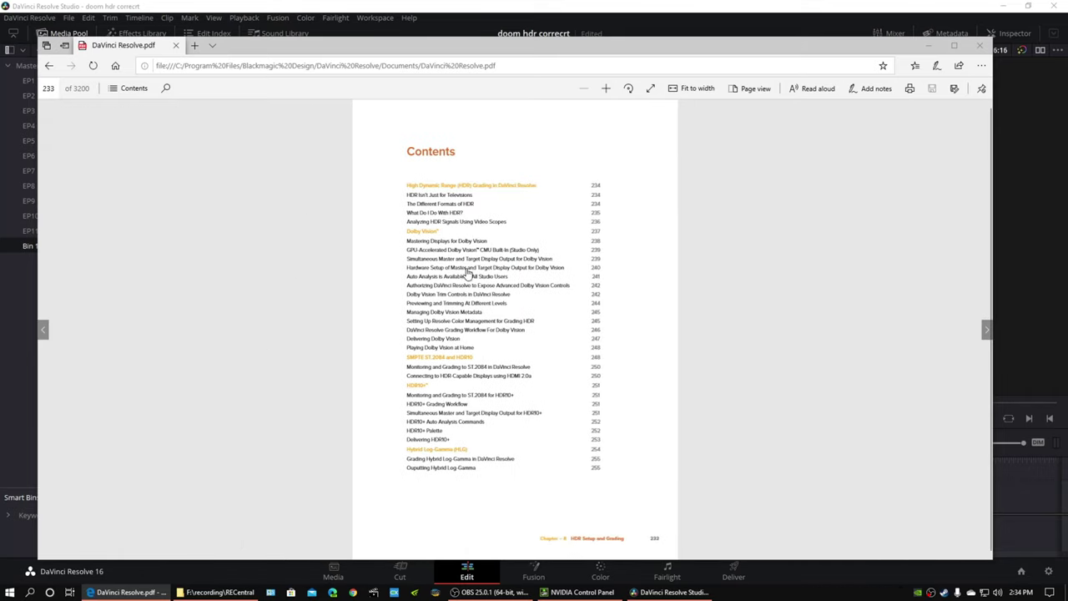
pyautogui.scroll(-1, 295, 248)
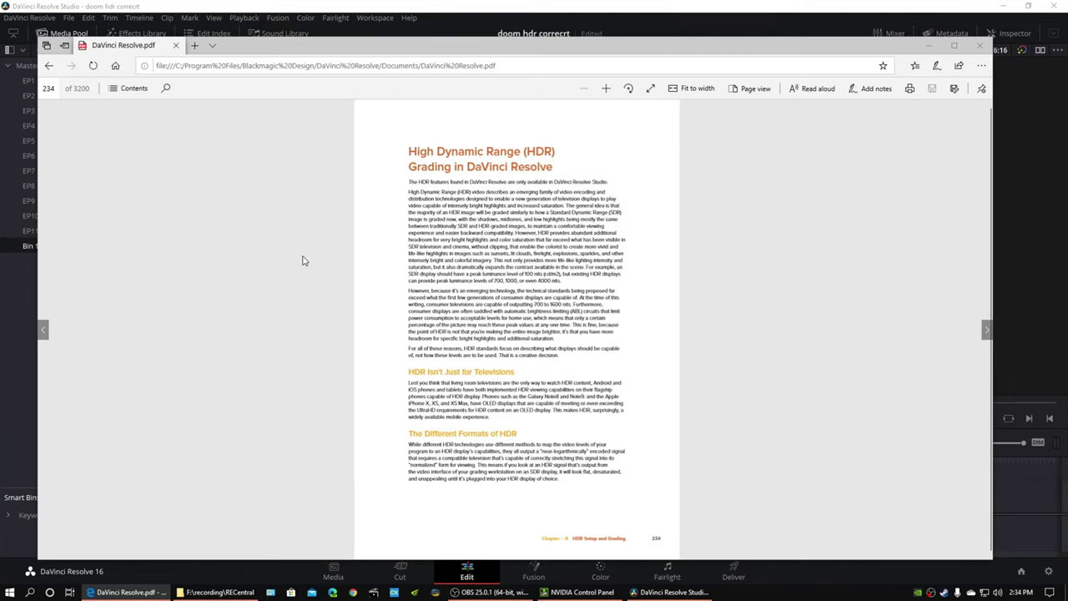
pyautogui.scroll(-2, 329, 293)
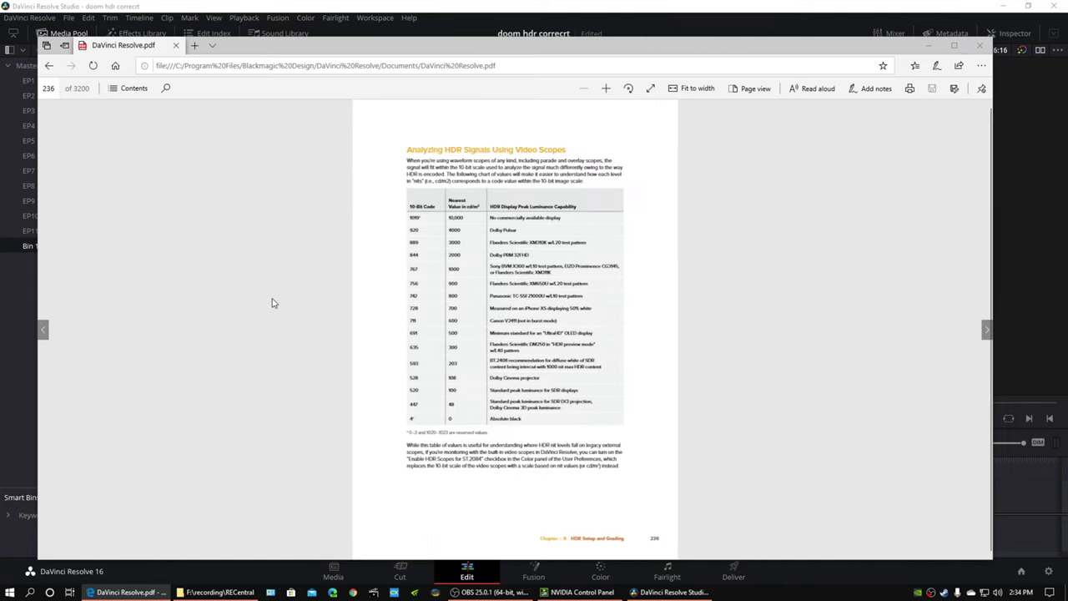
pyautogui.scroll(-1, 269, 305)
pyautogui.scroll(-1, 272, 312)
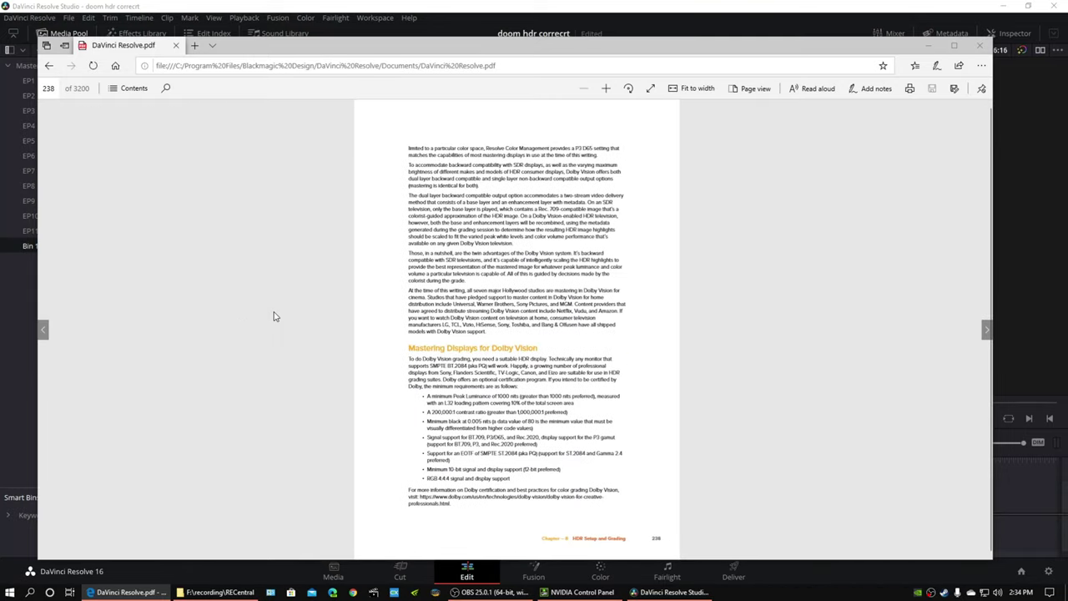
pyautogui.scroll(-1, 274, 317)
pyautogui.scroll(-3, 276, 321)
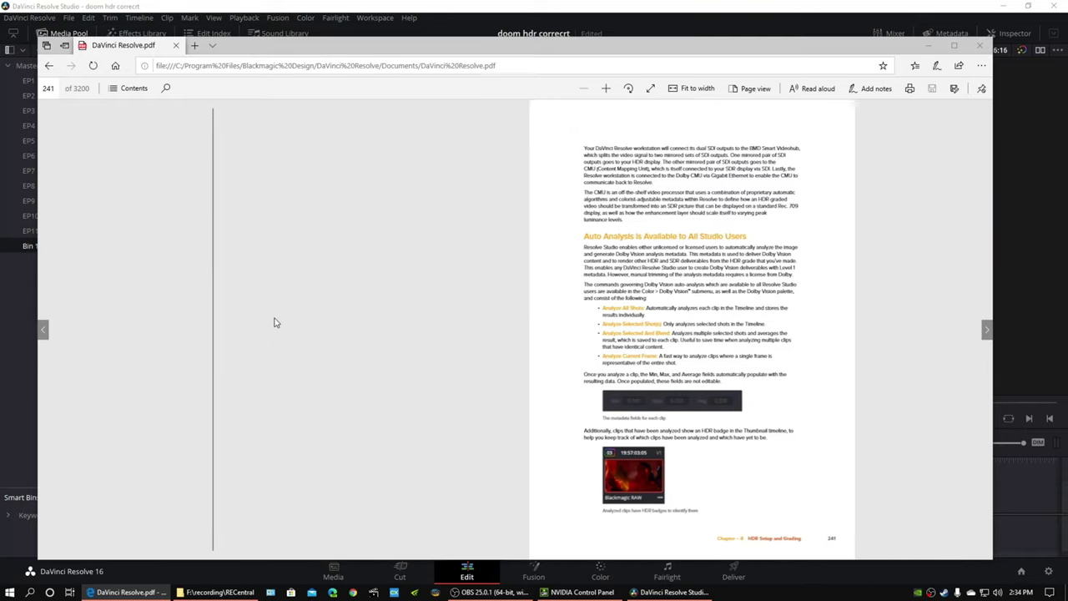
pyautogui.scroll(-3, 275, 323)
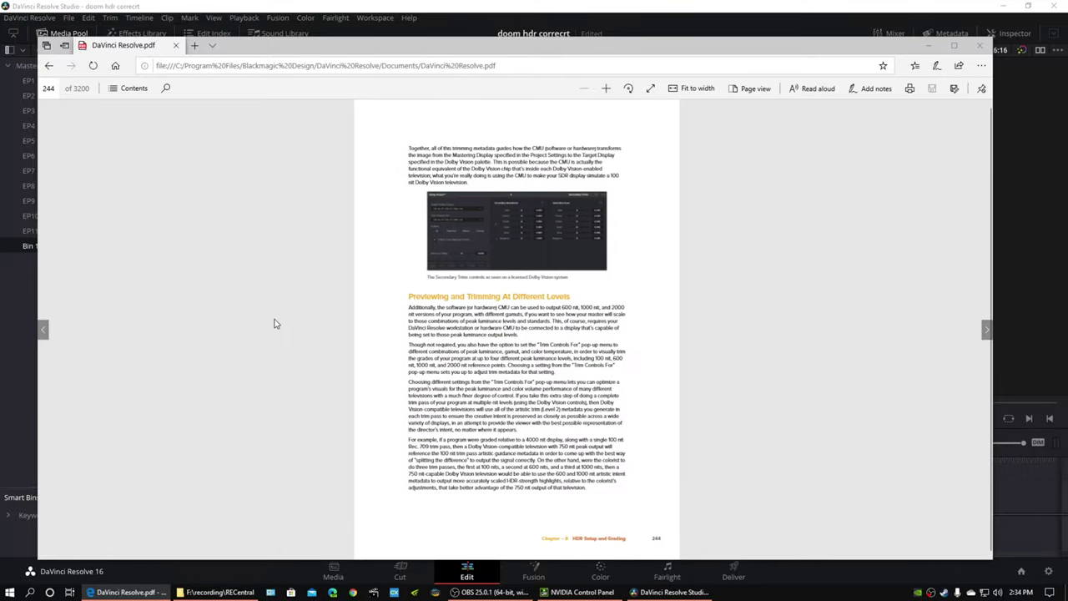
pyautogui.scroll(-3, 275, 323)
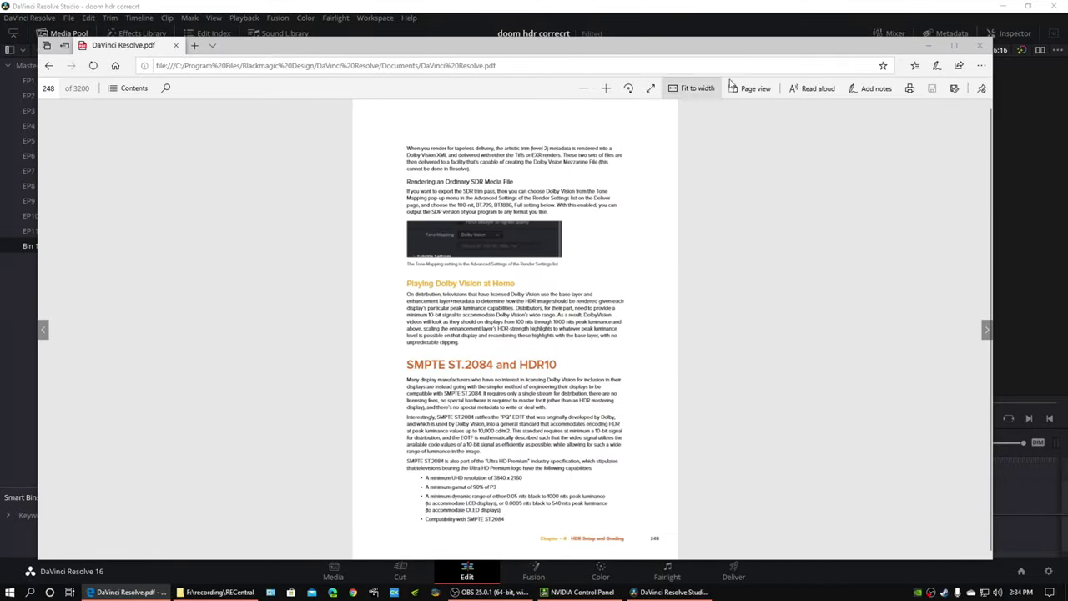
# Step: Close the PDF, blade the clip near its end with Ctrl+B and delete the tail
pyautogui.click(978, 45)
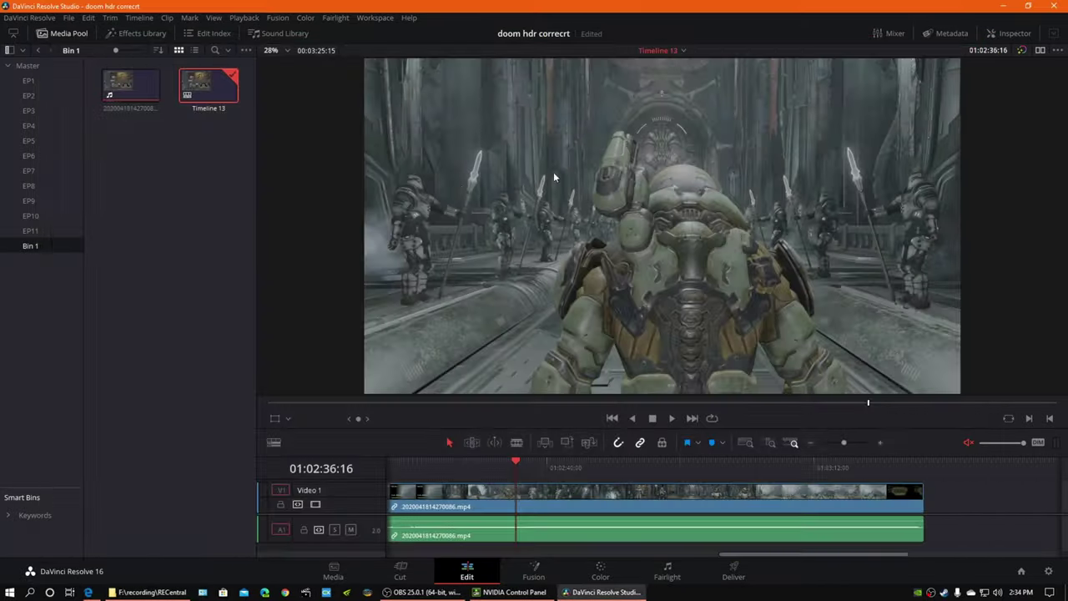
pyautogui.click(602, 569)
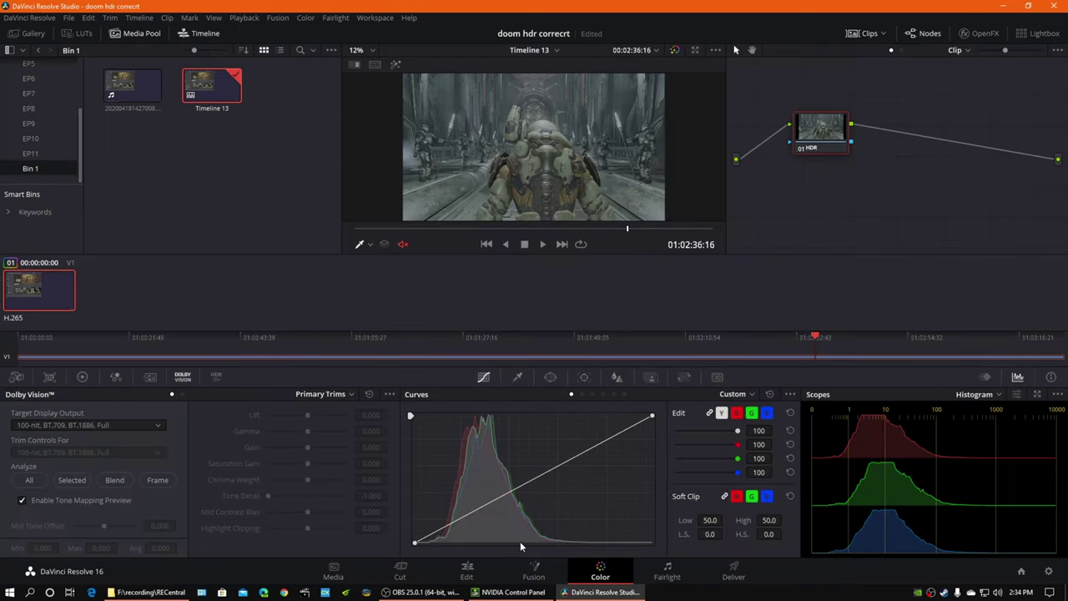
pyautogui.click(467, 569)
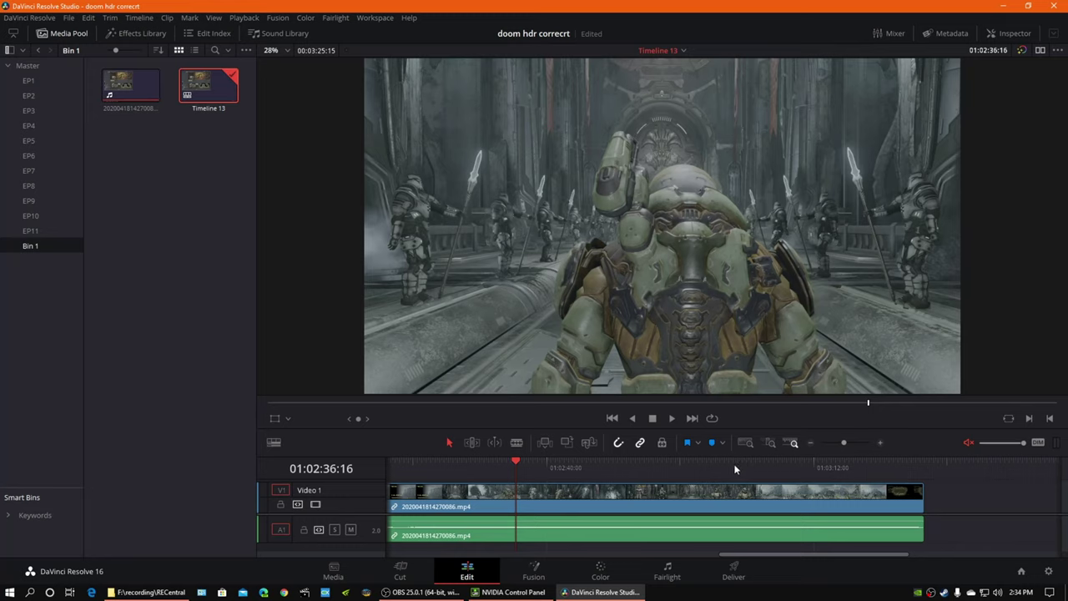
pyautogui.moveTo(746, 464); pyautogui.dragTo(818, 464)
pyautogui.press('Right')
pyautogui.press('Right')
pyautogui.press('Right')
pyautogui.press('Right')
pyautogui.press('Right')
pyautogui.press('Right')
pyautogui.press('Right')
pyautogui.press('Right')
pyautogui.press('Right')
pyautogui.press('Right')
pyautogui.press('Right')
pyautogui.press('Right')
pyautogui.press('Right')
pyautogui.press('Right')
pyautogui.press('Right')
pyautogui.press('Right')
pyautogui.press('Right')
pyautogui.press('Right')
pyautogui.press('Right')
pyautogui.press('Right')
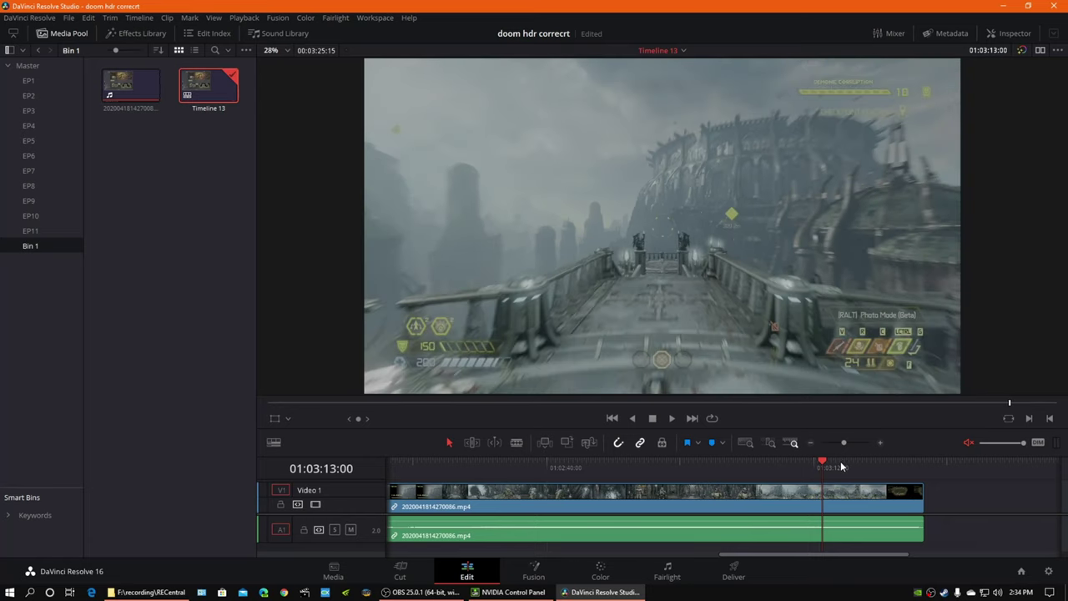
pyautogui.press('Left')
pyautogui.press('Left')
pyautogui.press('Left')
pyautogui.press('Left')
pyautogui.press('Left')
pyautogui.press('Left')
pyautogui.press('Left')
pyautogui.press('Left')
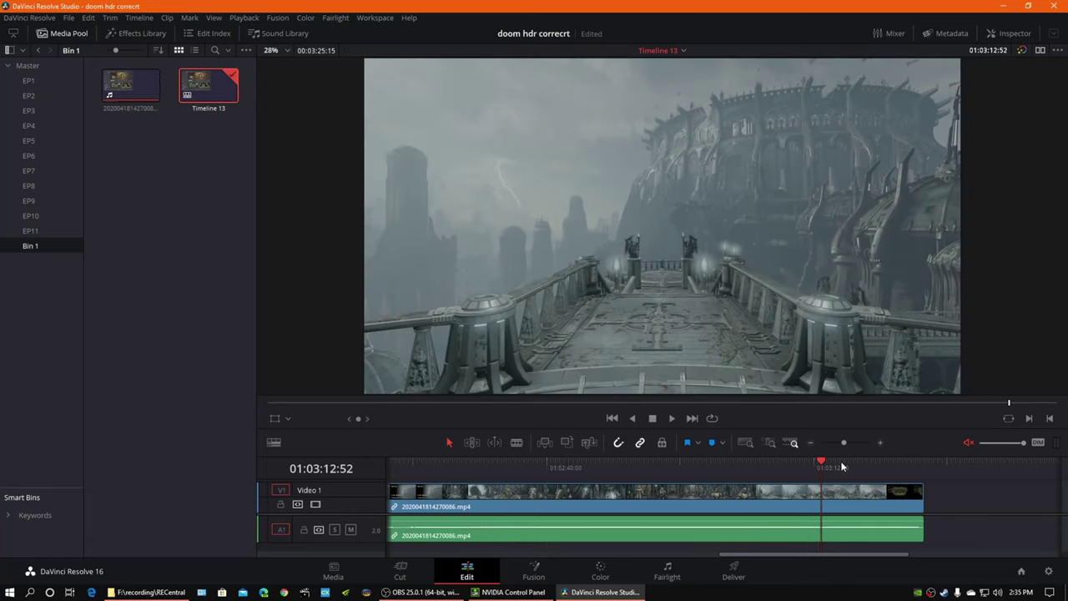
pyautogui.hotkey('ctrl', 'b')
pyautogui.click(825, 492)
pyautogui.press('Delete')
# Step: Play back the trimmed 46-second clip and return the playhead to the start
pyautogui.moveTo(809, 557); pyautogui.dragTo(462, 557)
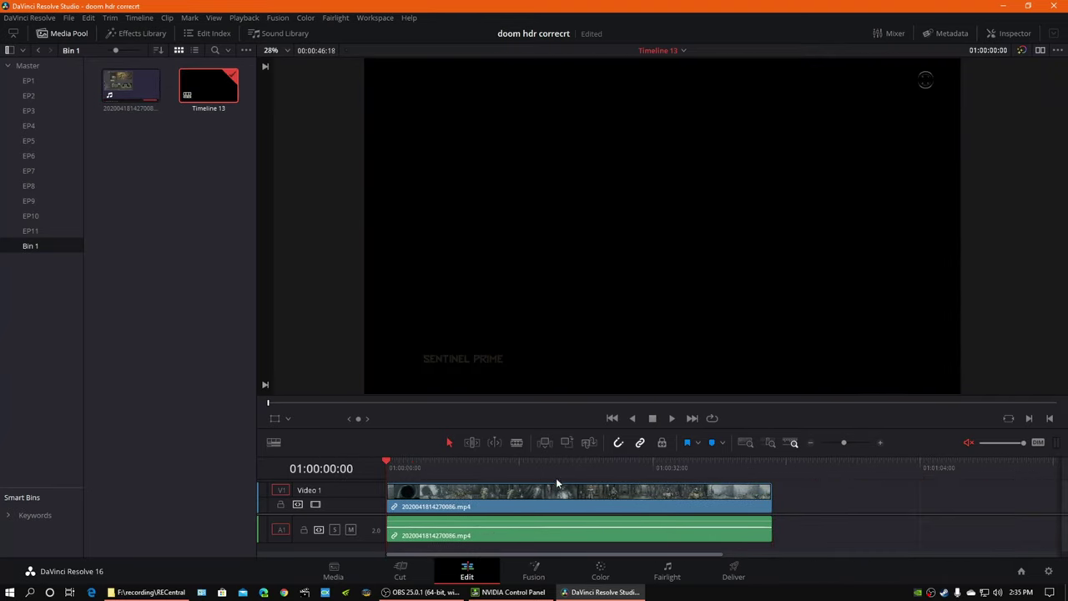
pyautogui.click(879, 443)
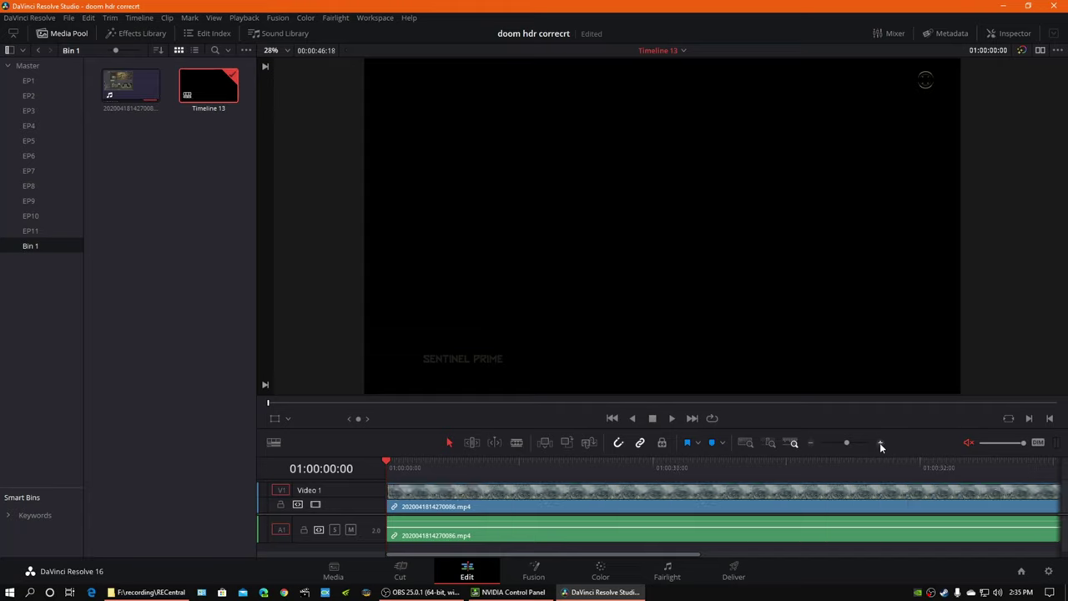
pyautogui.click(809, 443)
pyautogui.press('space')
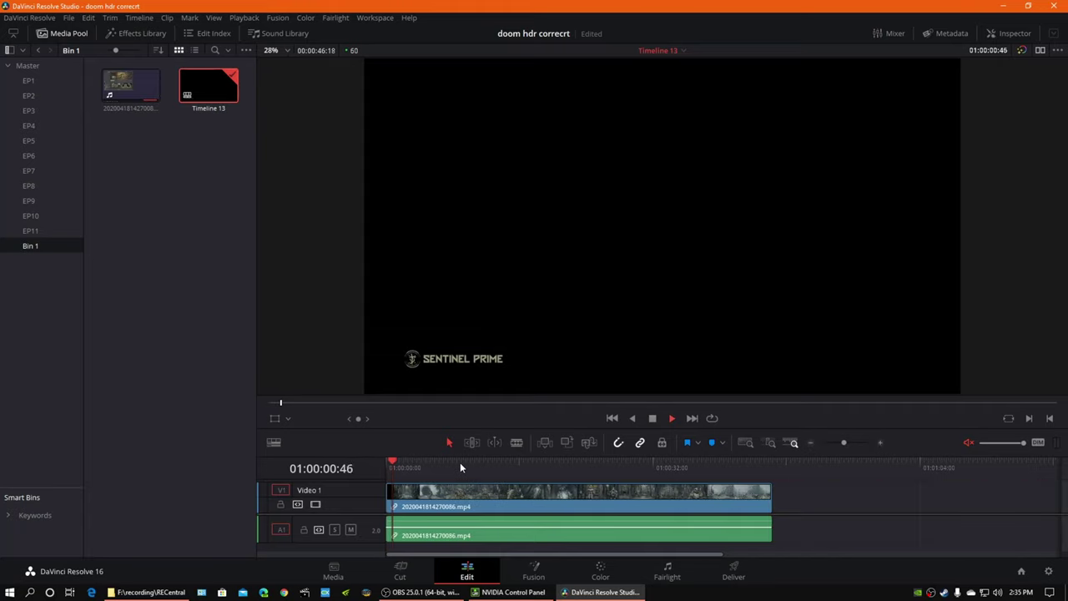
pyautogui.press('space')
pyautogui.press('Home')
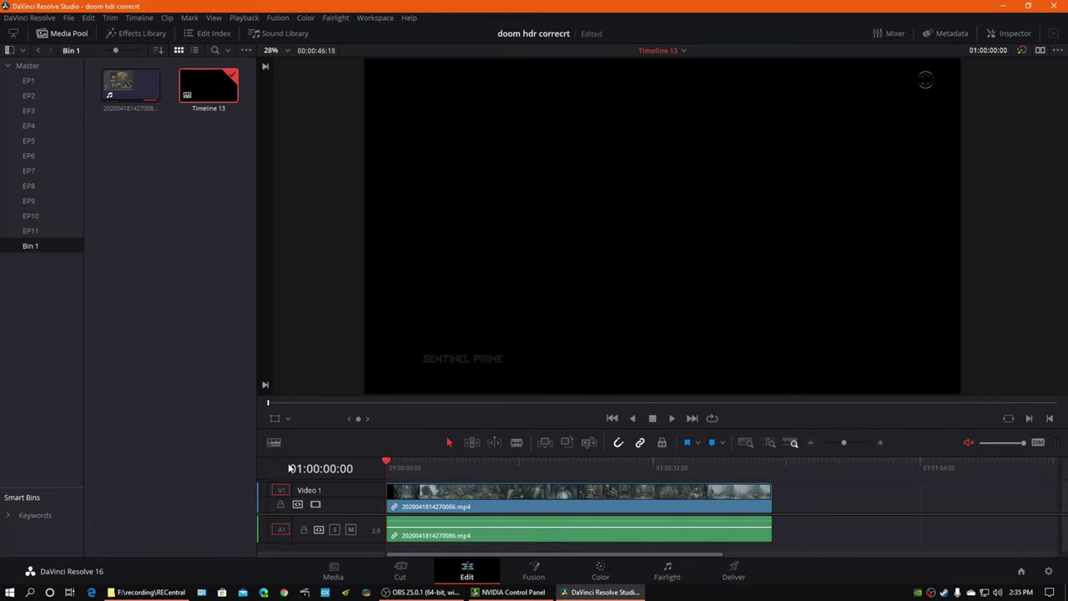
# Step: Select the Timeline 13 clip and disable its Composite and Stabilization adjustments in the Inspector
pyautogui.click(437, 498)
pyautogui.click(1009, 33)
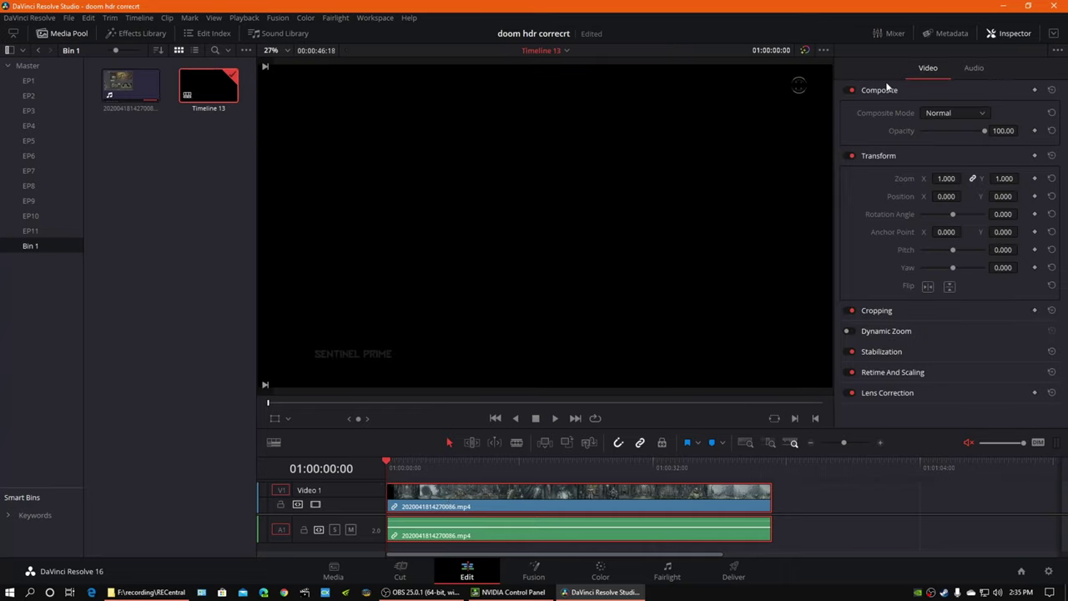
pyautogui.click(879, 87)
pyautogui.click(877, 110)
pyautogui.click(849, 90)
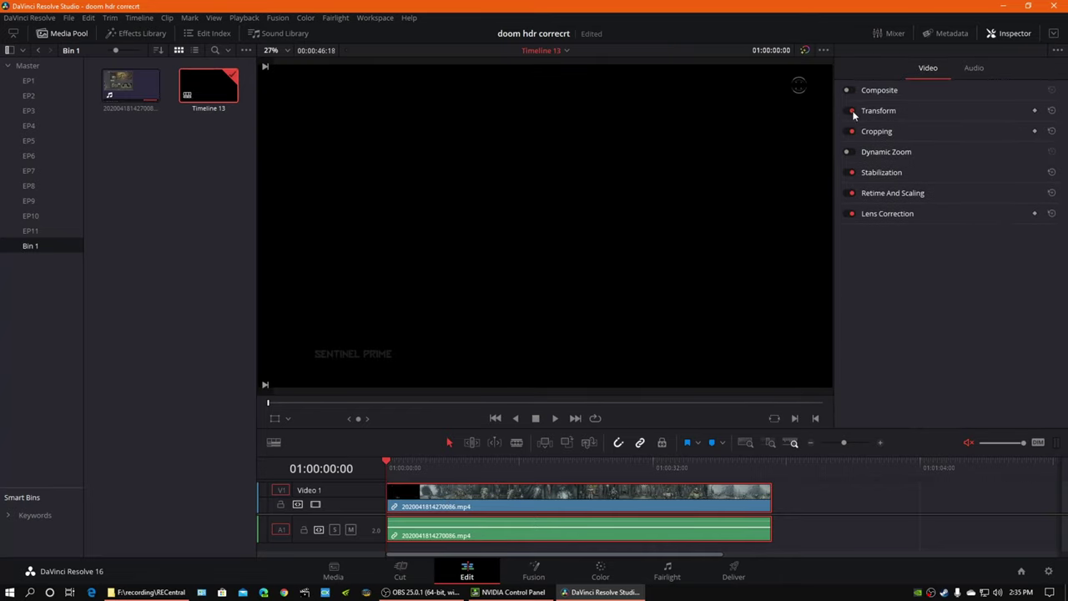
pyautogui.click(851, 173)
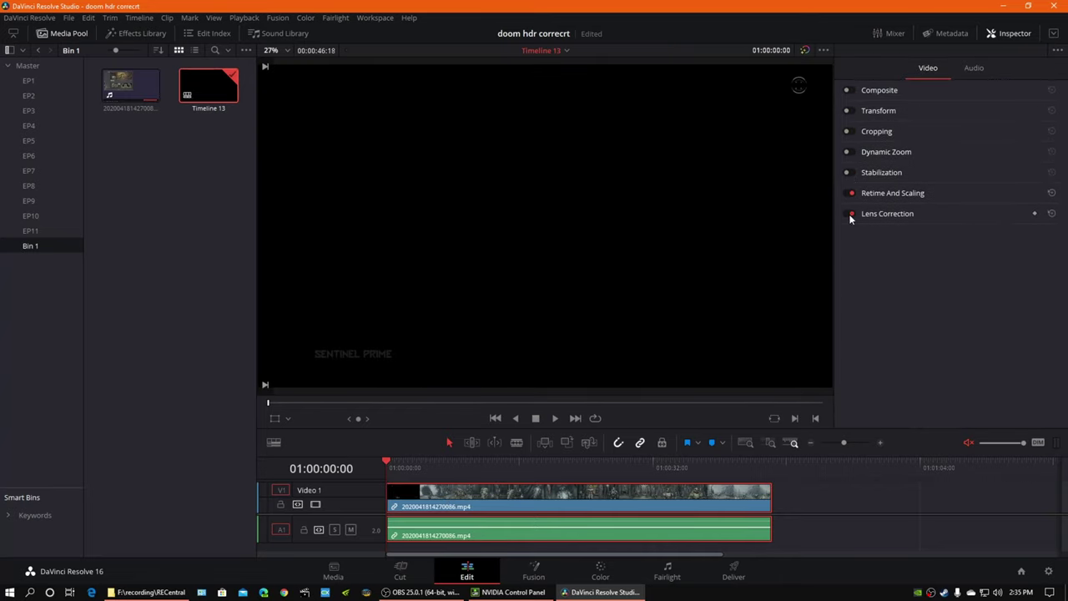
# Step: Under Retime and Scaling, set Retime Process to Nearest and Resize Filter to Smoother
pyautogui.click(900, 191)
pyautogui.click(939, 216)
pyautogui.click(937, 245)
pyautogui.click(955, 269)
pyautogui.click(943, 309)
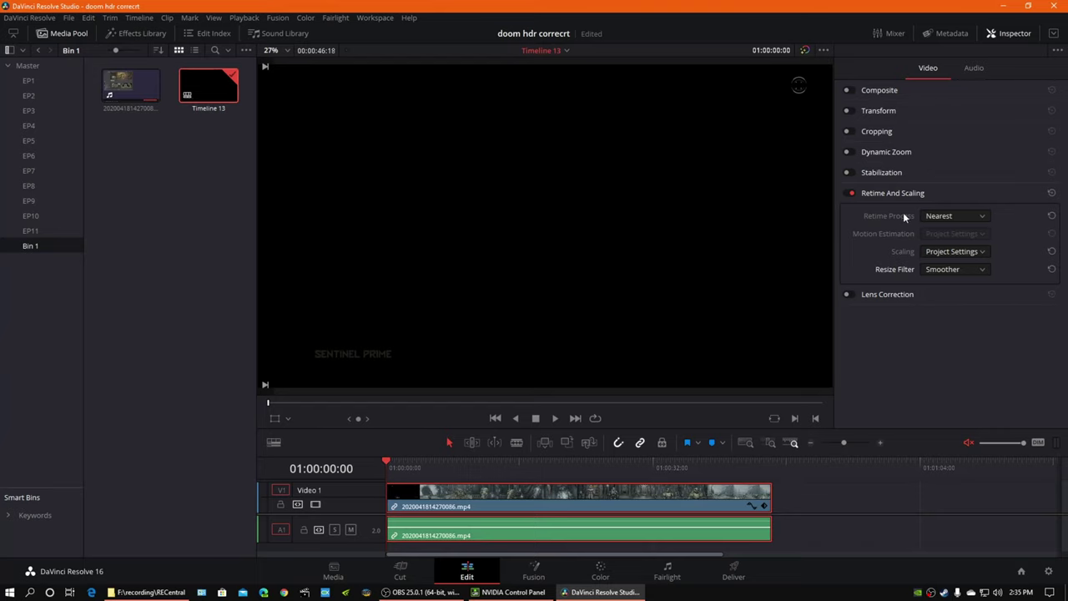
# Step: On the Color page, scrub into the clip, enlarge the viewer, and run Dolby Vision Analyze All Shots
pyautogui.click(600, 572)
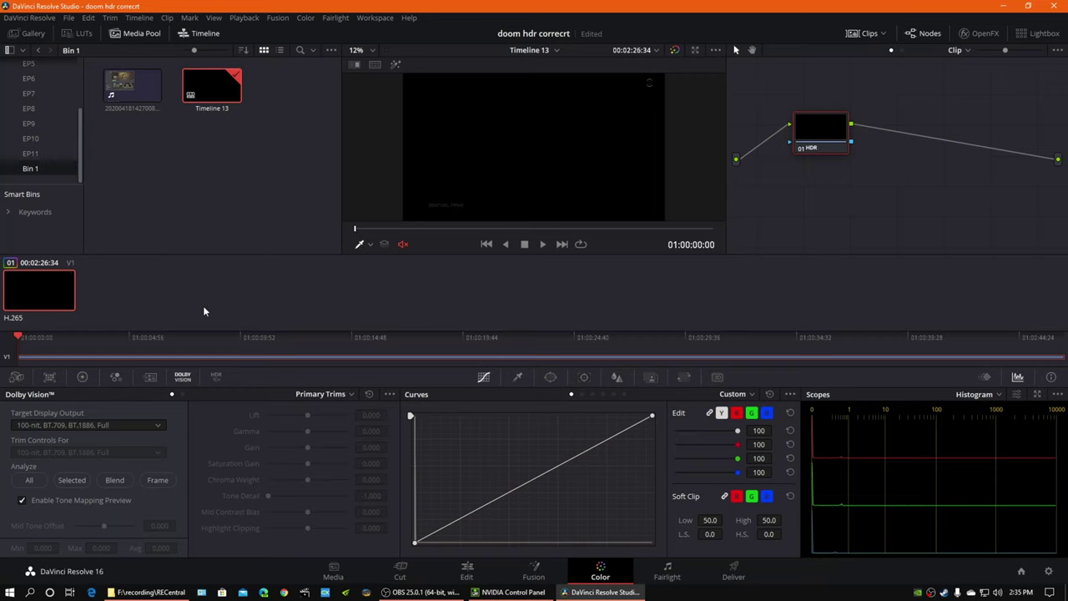
pyautogui.moveTo(384, 337); pyautogui.dragTo(581, 336)
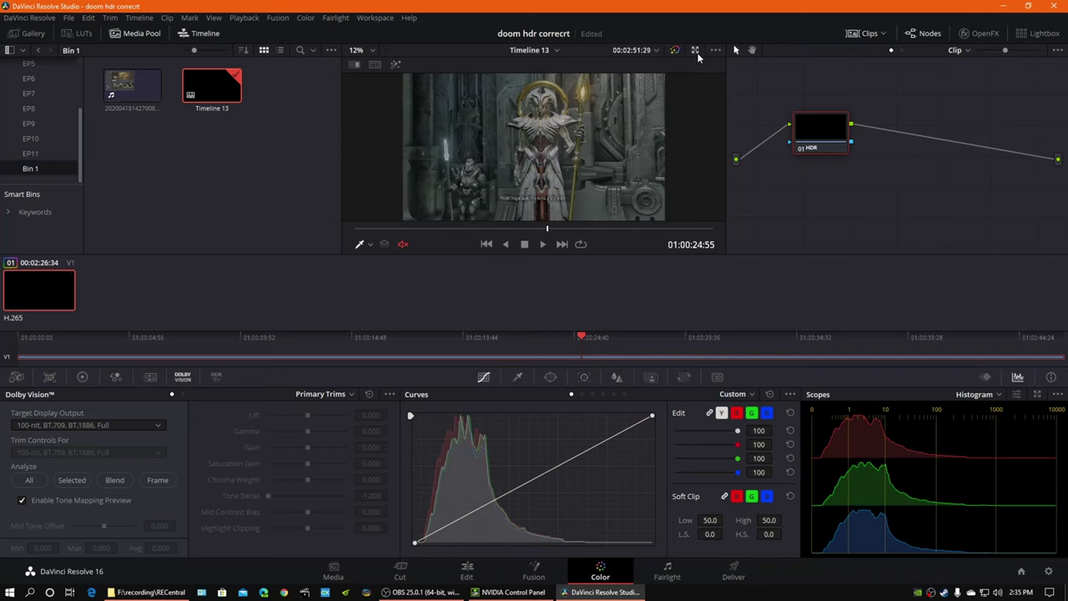
pyautogui.click(696, 52)
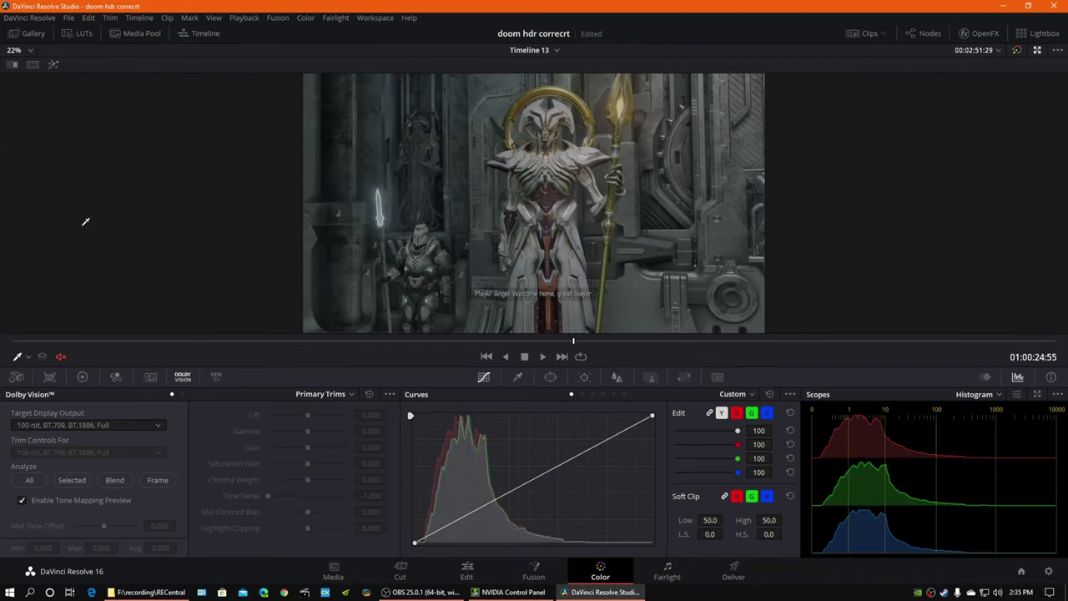
pyautogui.click(306, 18)
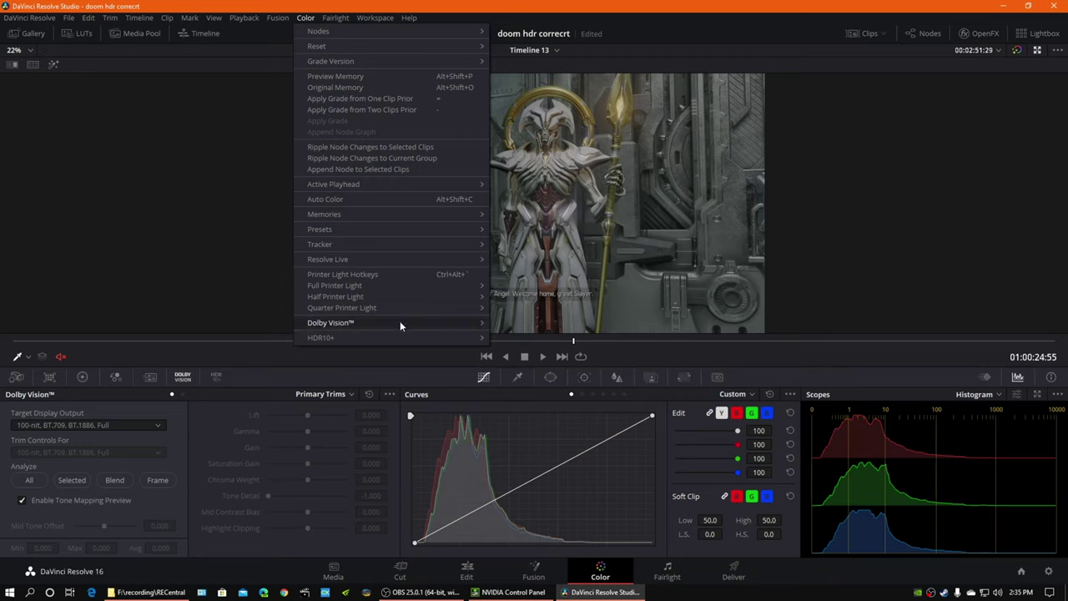
pyautogui.moveTo(398, 322)
pyautogui.click(547, 326)
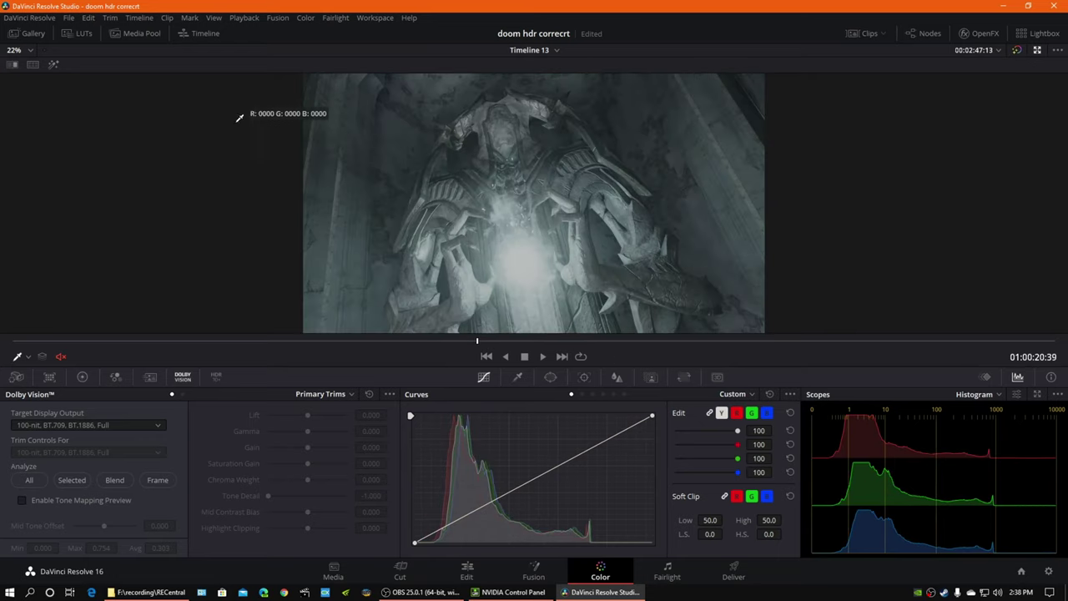
# Step: Enable Tone Mapping Preview, then run Color > HDR10+ > Analyze All Shots
pyautogui.click(64, 497)
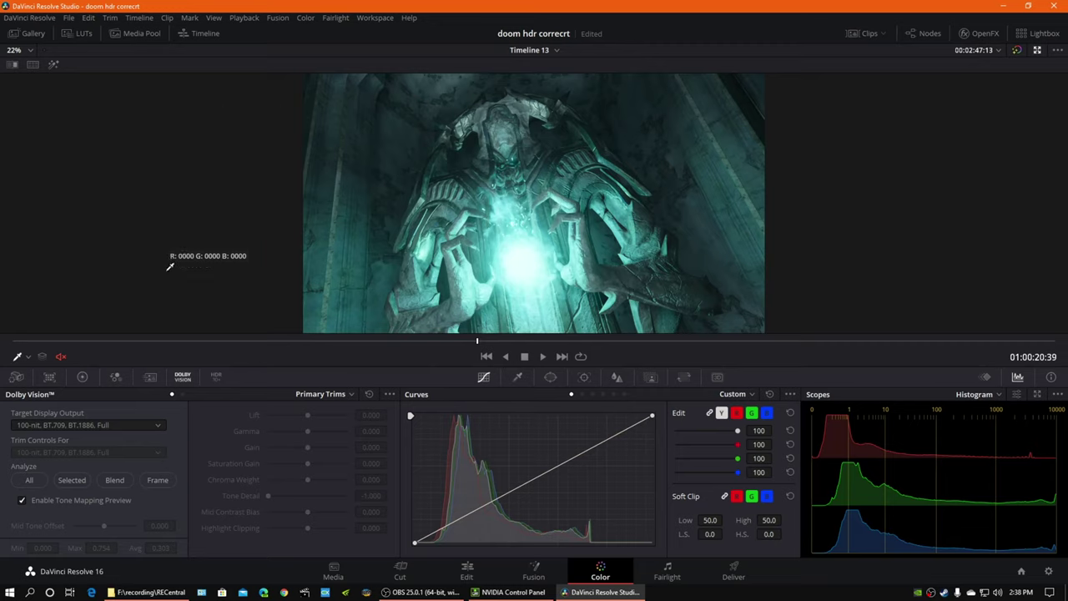
pyautogui.click(305, 18)
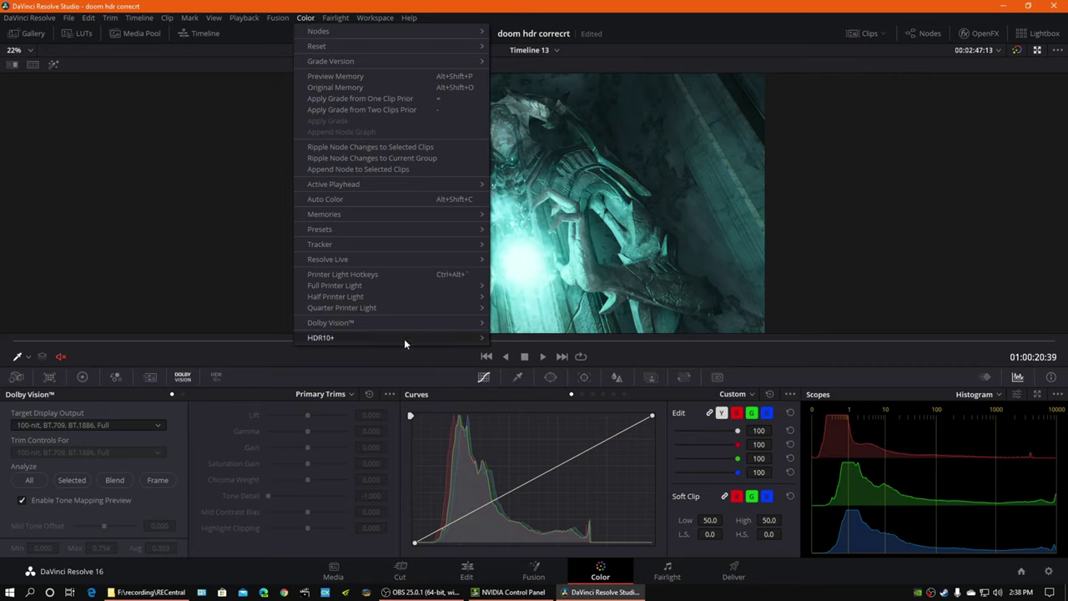
pyautogui.moveTo(404, 337)
pyautogui.click(531, 340)
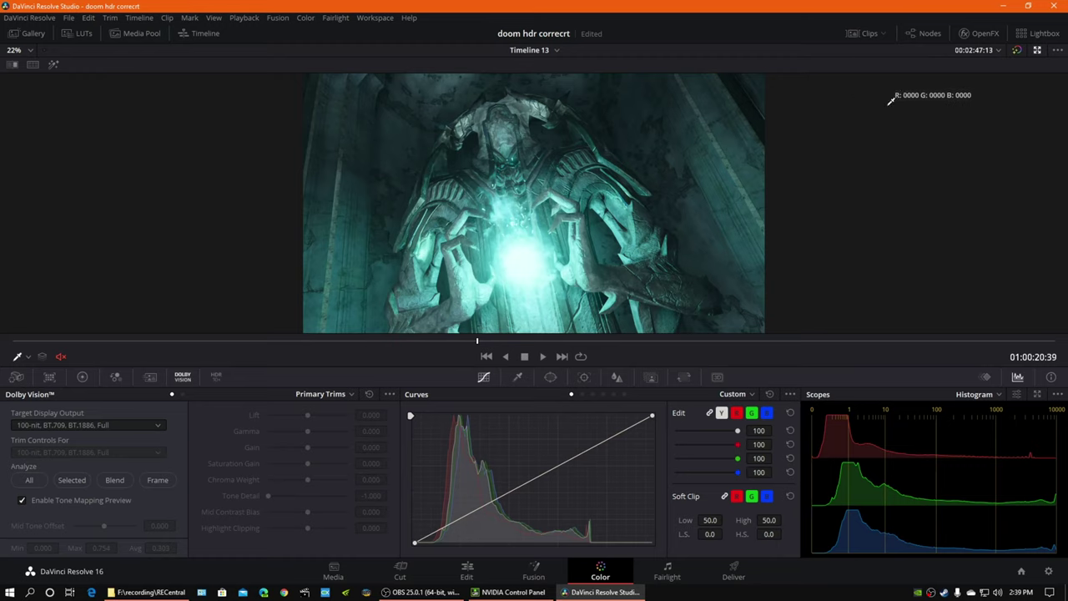
# Step: Restore the normal viewer and set Soft Clip Low 0.0, High 100.0, with tone-mapping preview on
pyautogui.click(1037, 50)
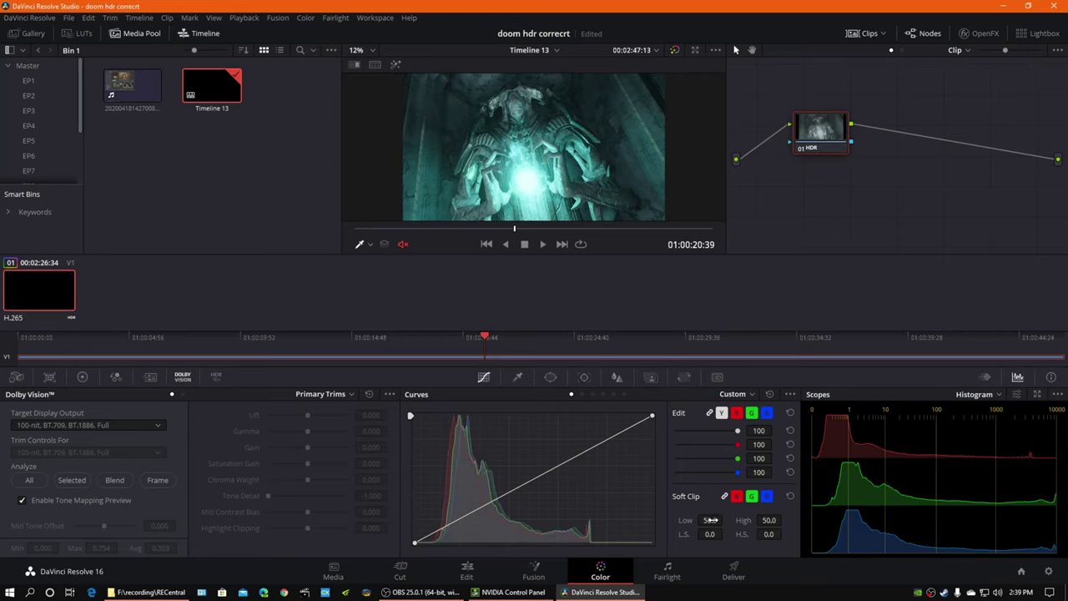
pyautogui.moveTo(710, 520); pyautogui.dragTo(667, 519)
pyautogui.moveTo(784, 518); pyautogui.dragTo(680, 501)
pyautogui.click(73, 498)
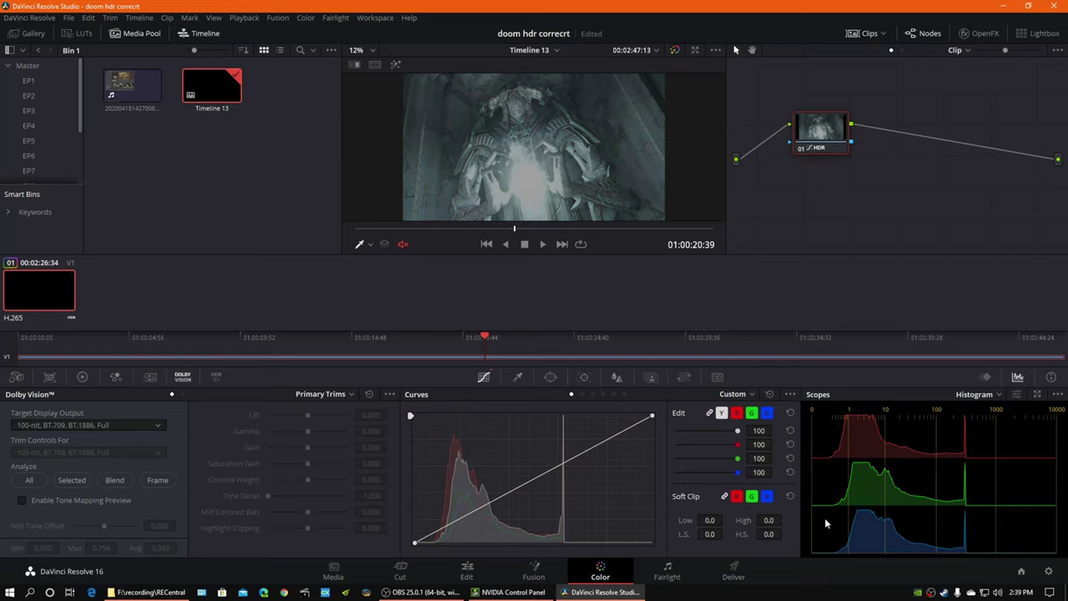
pyautogui.moveTo(764, 518); pyautogui.dragTo(784, 519)
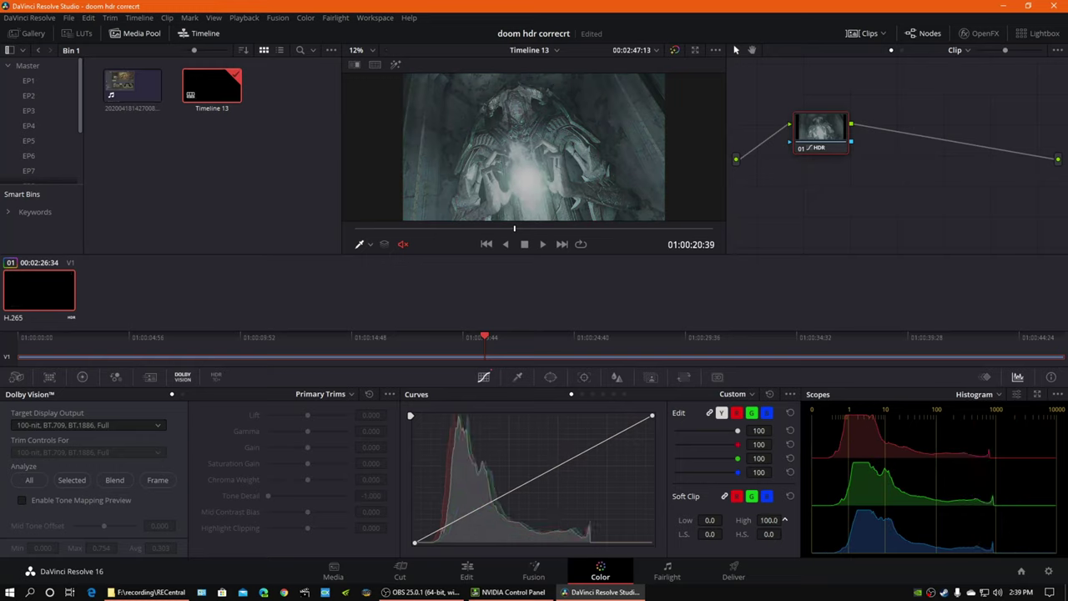
pyautogui.moveTo(784, 519); pyautogui.dragTo(759, 520)
pyautogui.moveTo(785, 520); pyautogui.dragTo(788, 524)
pyautogui.moveTo(709, 520)
pyautogui.mouseDown()
pyautogui.moveTo(725, 520)
pyautogui.moveTo(705, 520)
pyautogui.mouseUp()
pyautogui.click(22, 499)
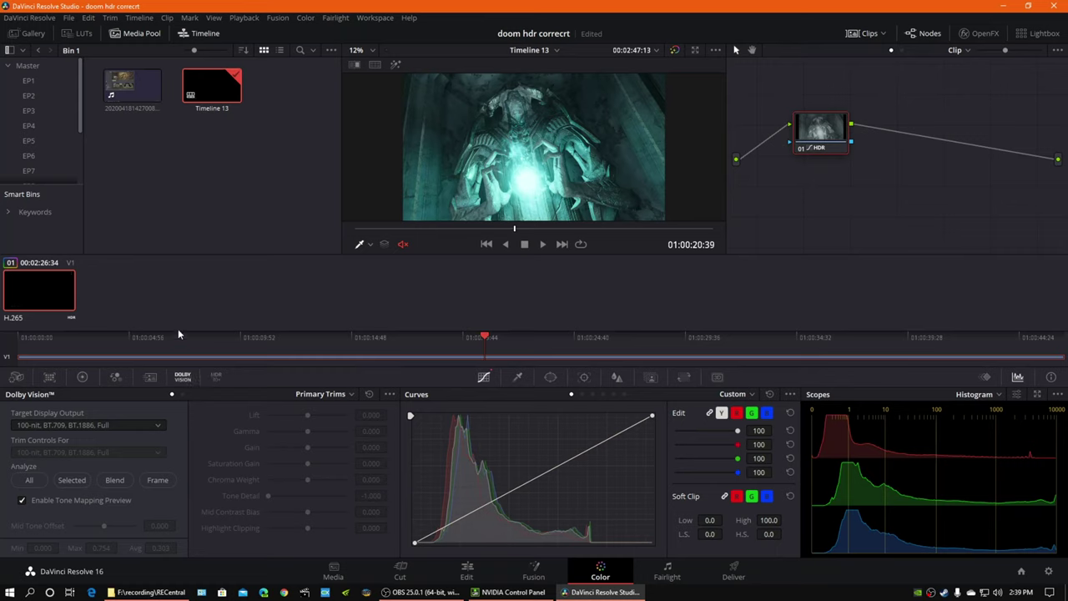
# Step: Dismiss the Color commands list, then switch to secondary trims and back to primary trims
pyautogui.click(306, 18)
pyautogui.moveTo(404, 323)
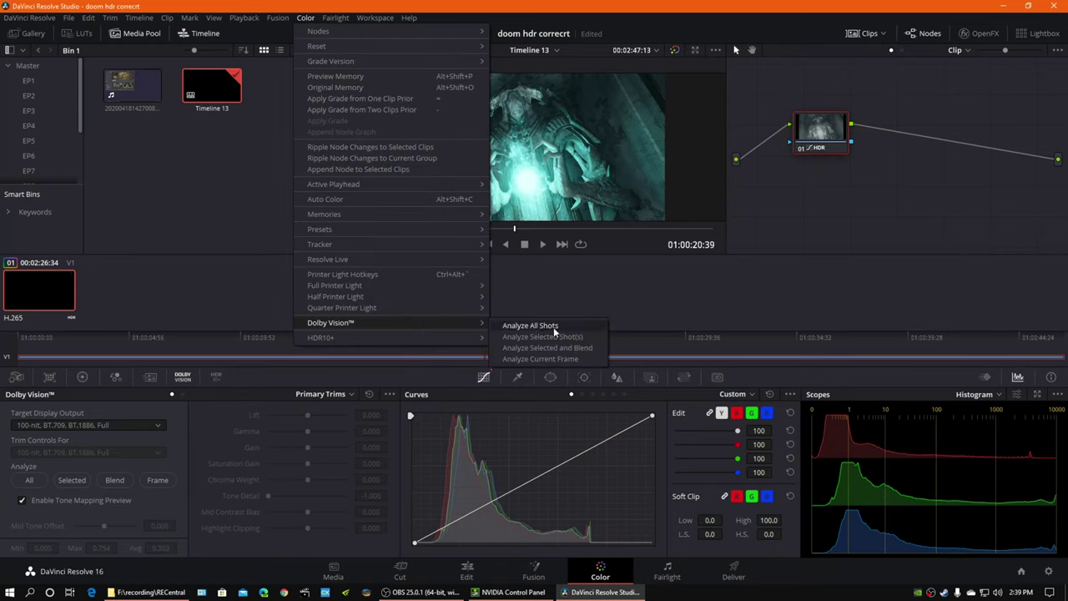
pyautogui.click(256, 123)
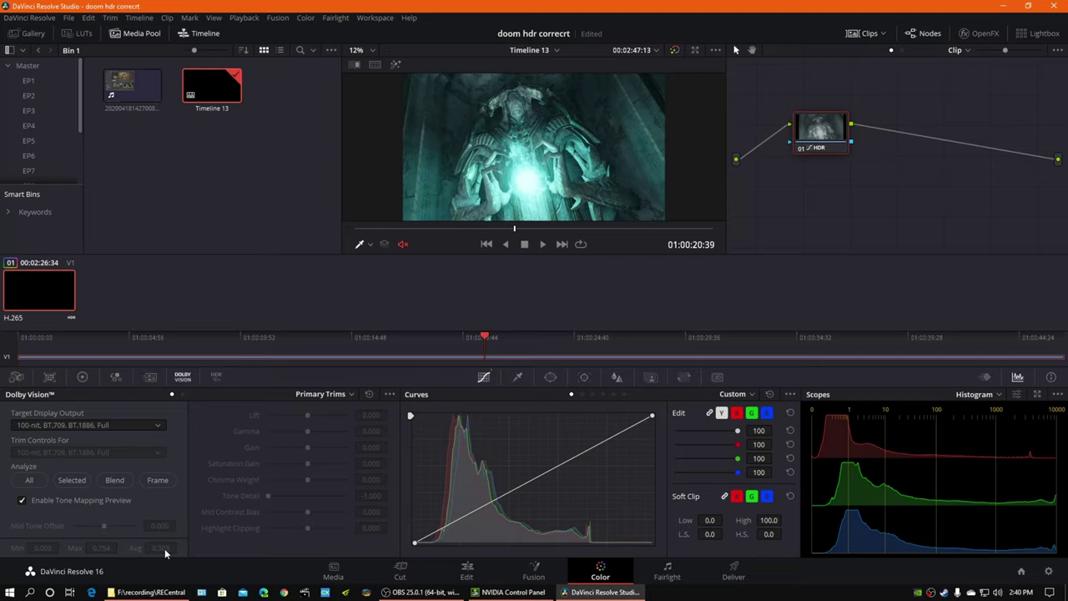
pyautogui.click(172, 395)
pyautogui.click(171, 395)
# Step: Rerun Dolby Vision Analyze All Shots, giving Min 0.000, Max 0.752, Avg 0.302
pyautogui.click(304, 18)
pyautogui.moveTo(392, 320)
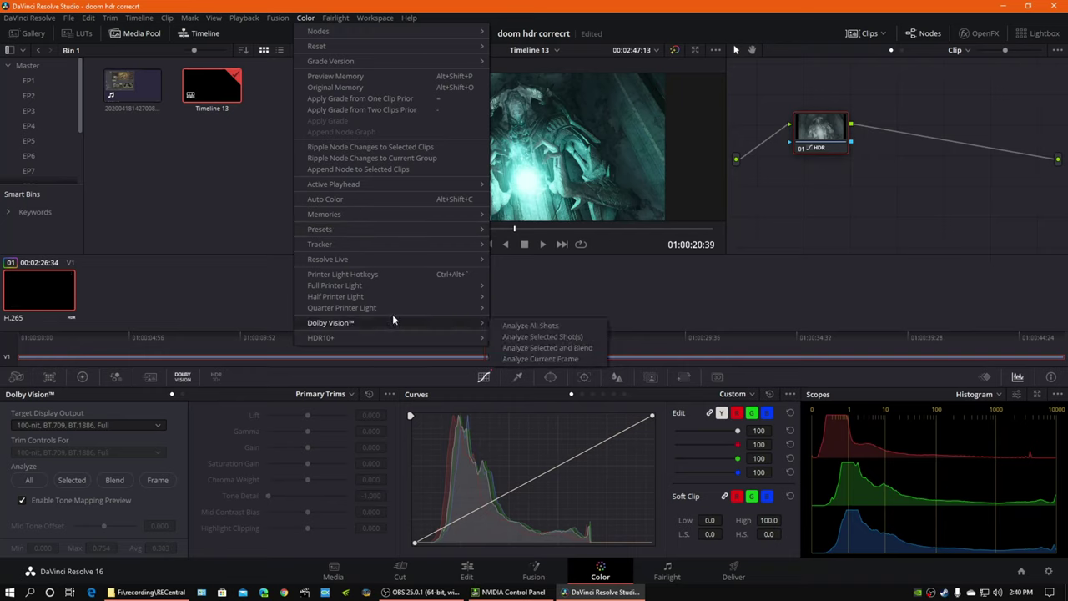
pyautogui.click(524, 326)
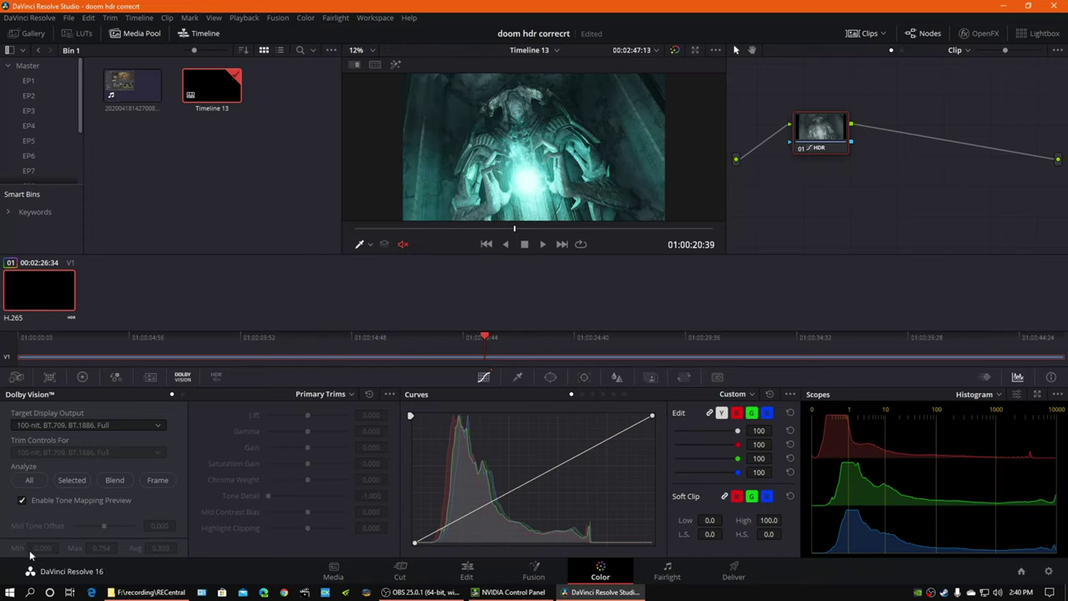
pyautogui.click(311, 18)
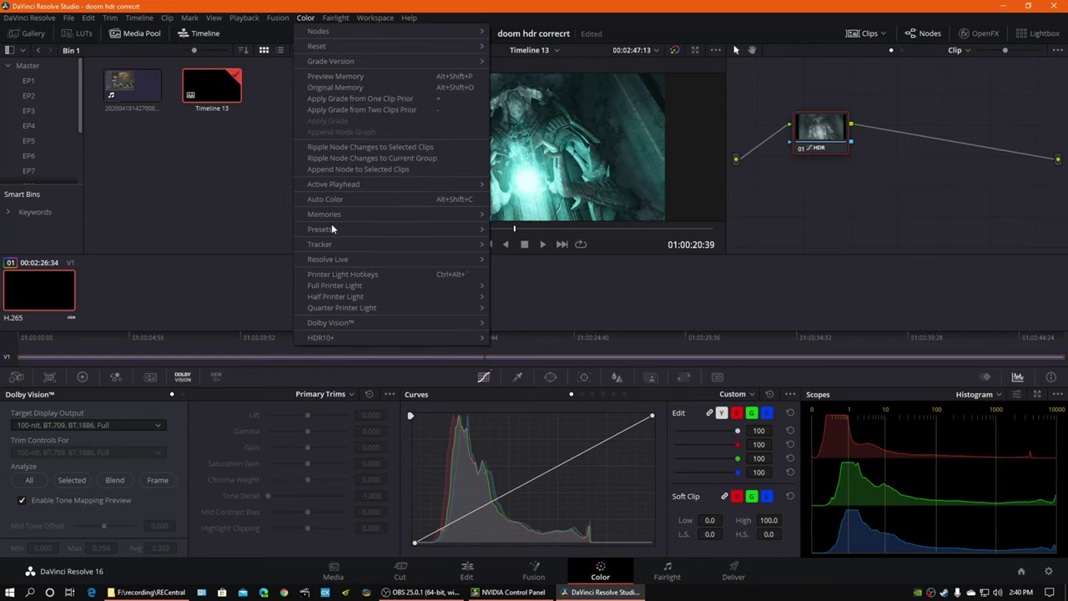
pyautogui.moveTo(425, 323)
pyautogui.click(524, 325)
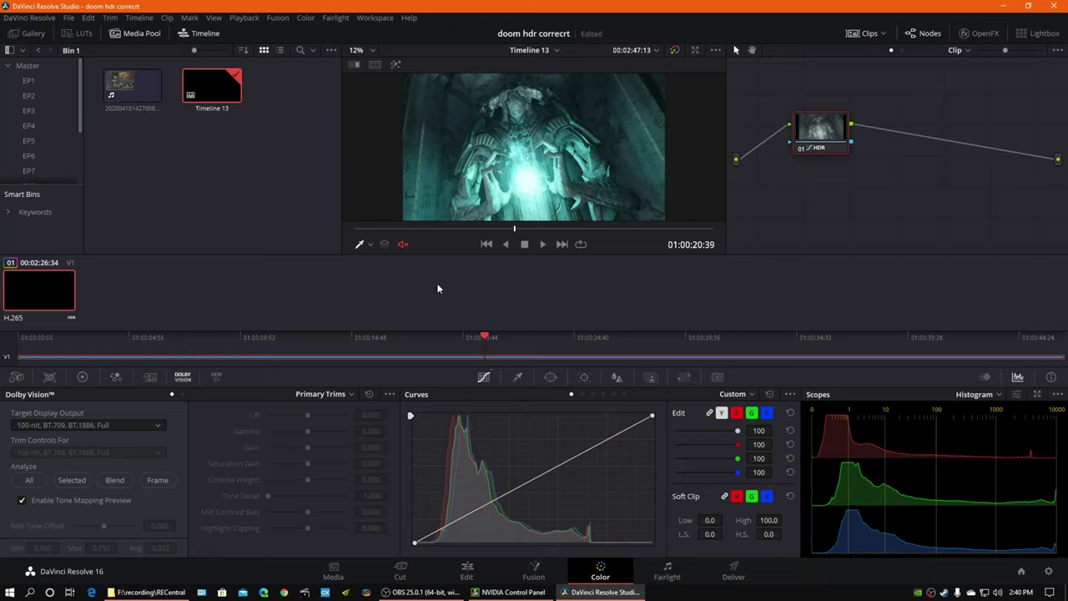
# Step: Scrub through the clip to 01:00:22:29 and bring up the HDR10+ palette
pyautogui.moveTo(484, 338); pyautogui.dragTo(821, 336)
pyautogui.moveTo(464, 340); pyautogui.dragTo(567, 337)
pyautogui.moveTo(426, 341); pyautogui.dragTo(641, 333)
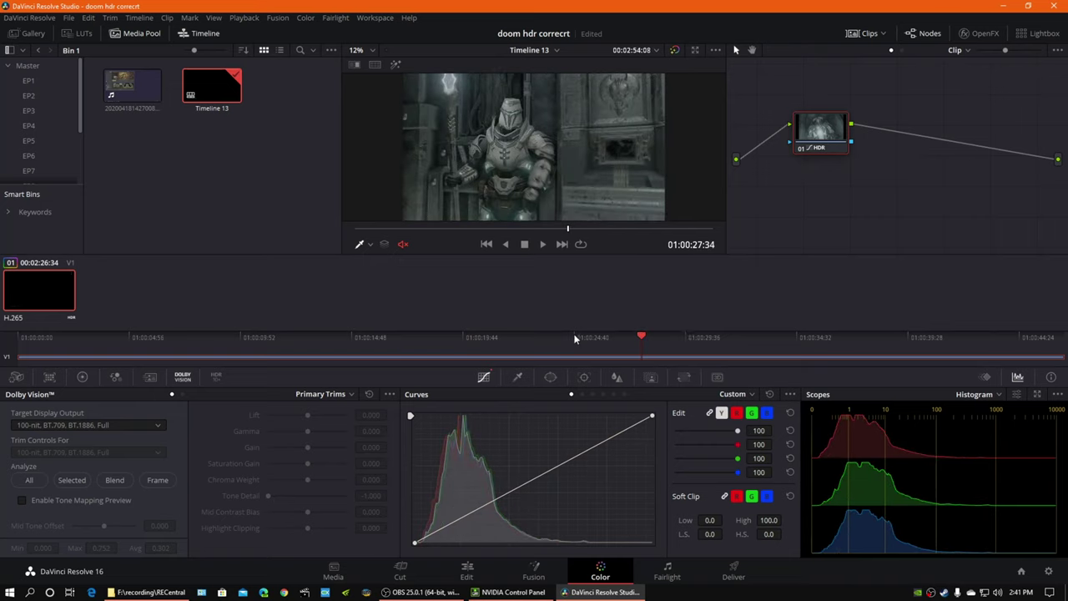
pyautogui.moveTo(567, 336); pyautogui.dragTo(429, 338)
pyautogui.click(528, 339)
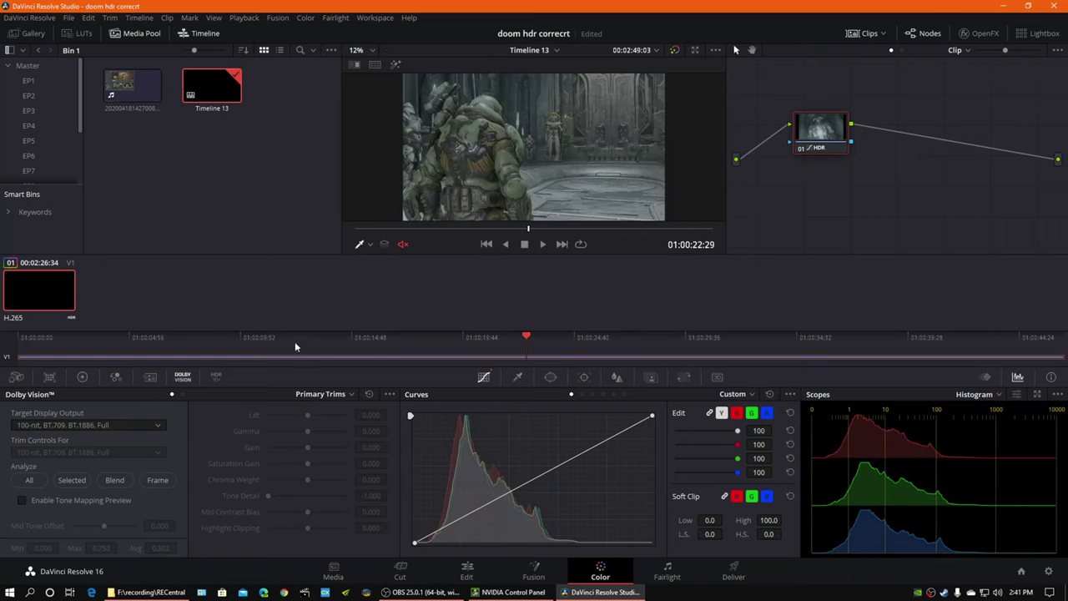
pyautogui.click(216, 376)
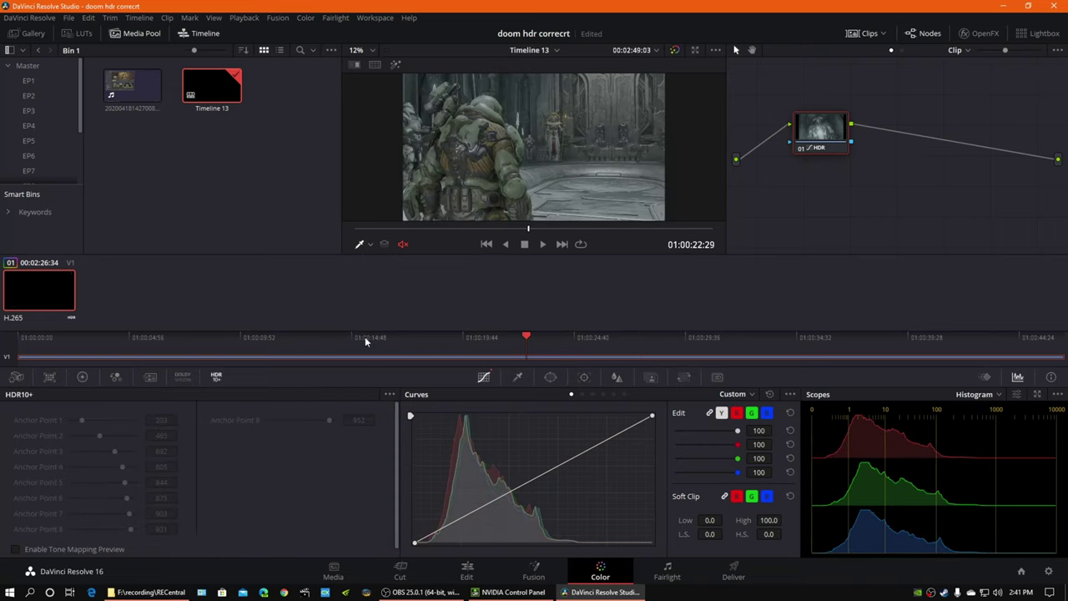
# Step: Enable the HDR10+ tone mapping preview, then flip between the Dolby Vision and HDR10+ palettes
pyautogui.moveTo(365, 336); pyautogui.dragTo(533, 338)
pyautogui.moveTo(607, 336); pyautogui.dragTo(512, 337)
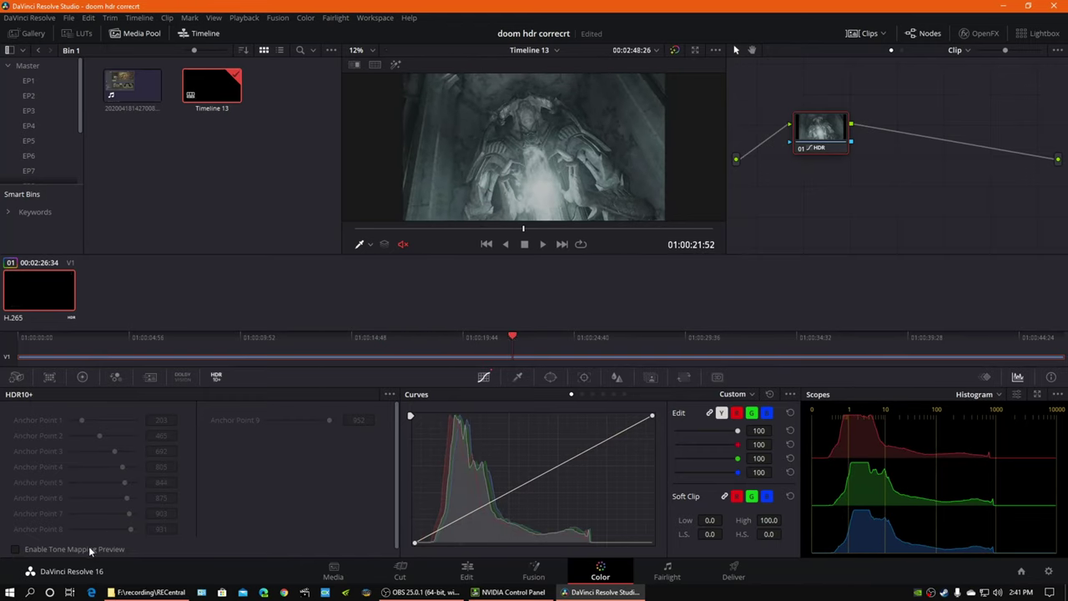
pyautogui.click(88, 546)
pyautogui.click(182, 376)
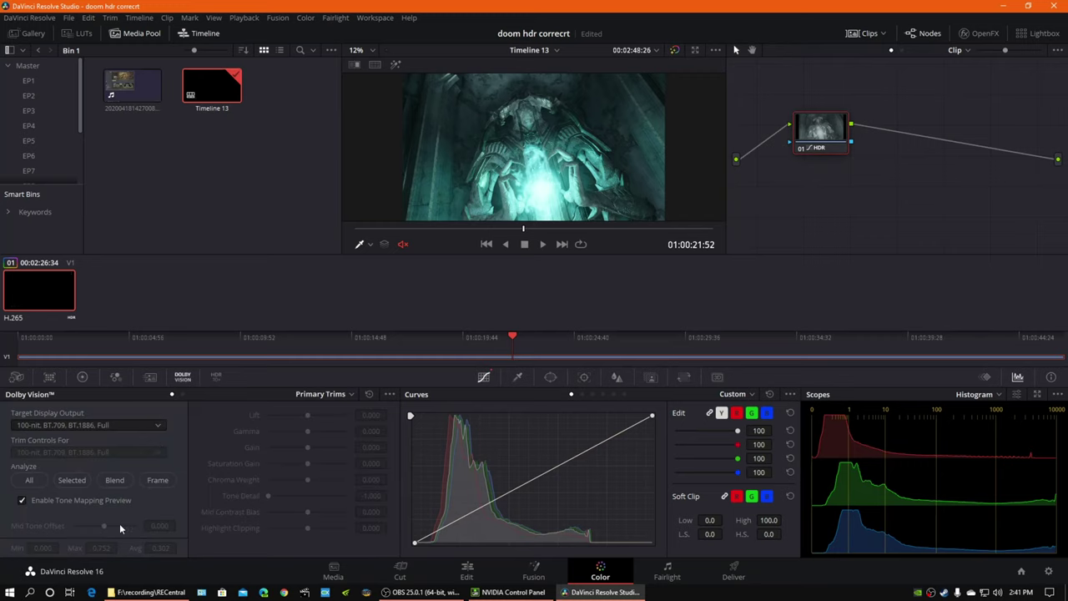
pyautogui.click(216, 376)
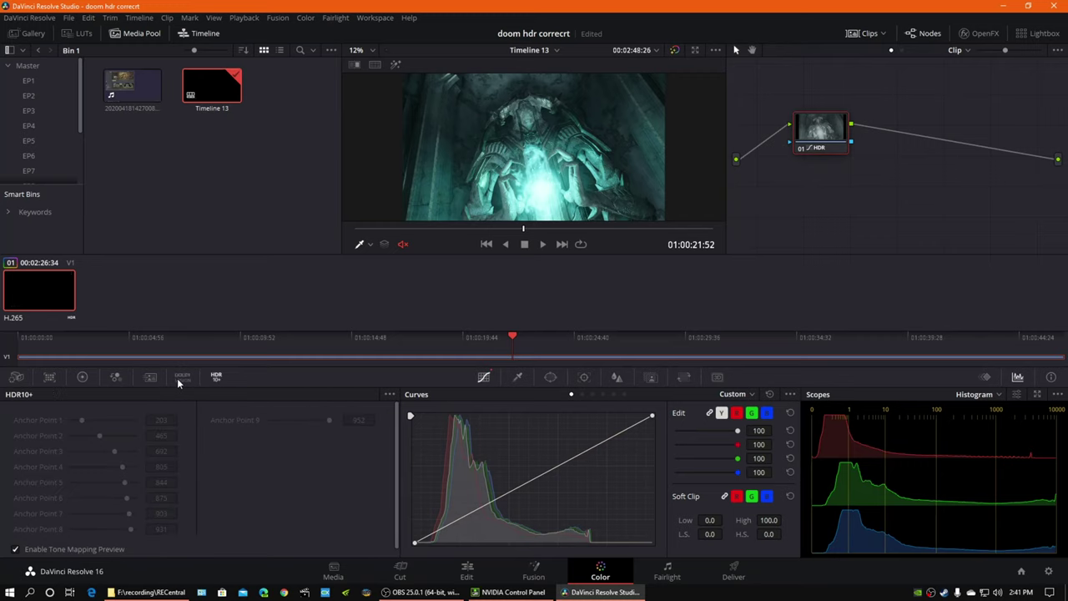
pyautogui.click(182, 376)
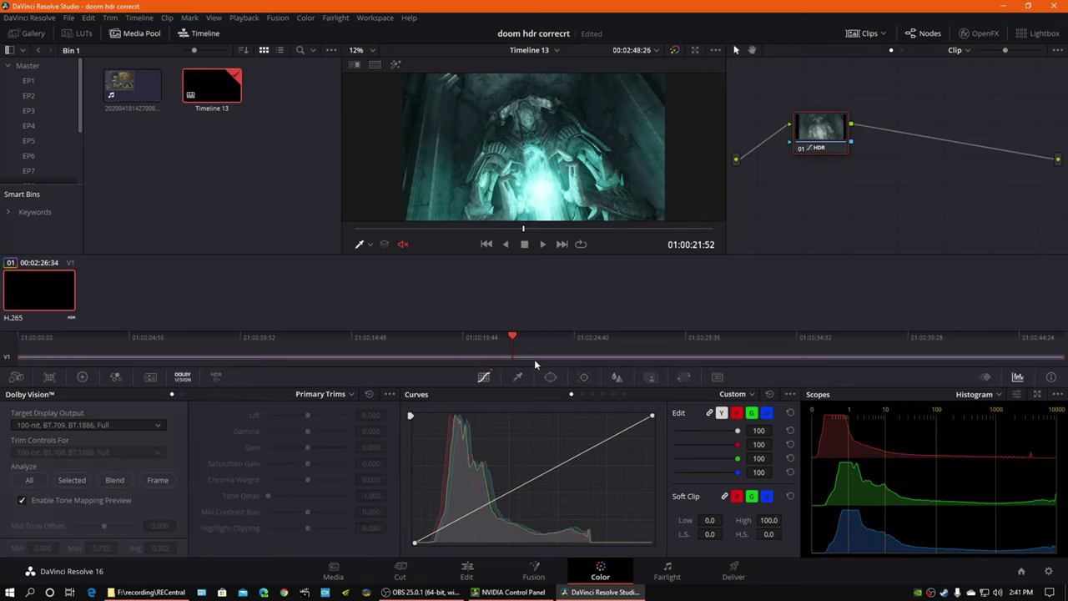
# Step: On the Deliver page, set the render output to 'test' in the DOOM Eternal Longplay folder
pyautogui.click(467, 572)
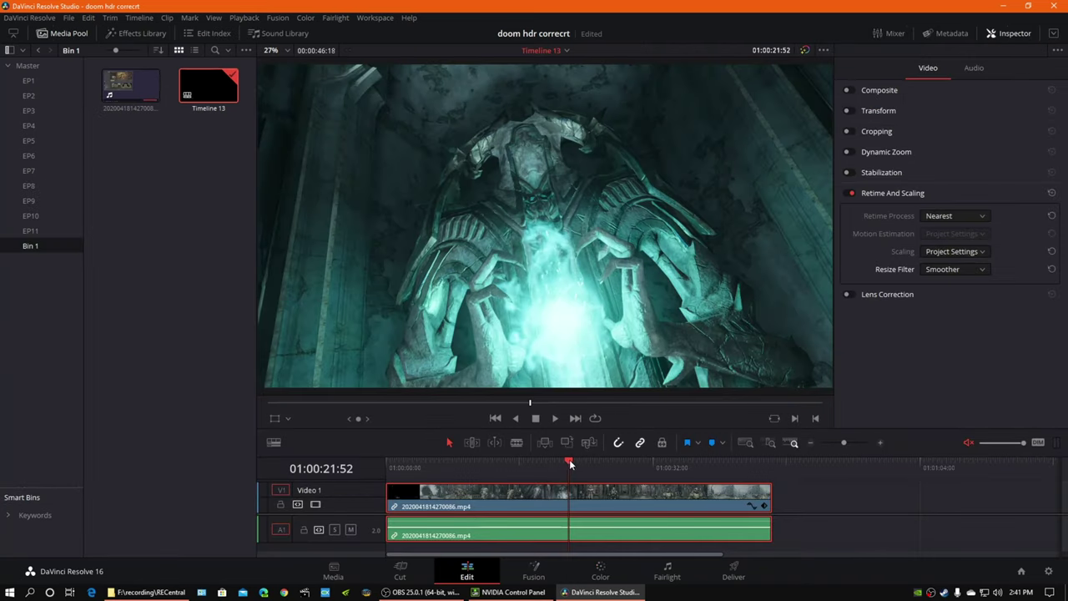
pyautogui.moveTo(570, 458); pyautogui.dragTo(772, 464)
pyautogui.click(733, 571)
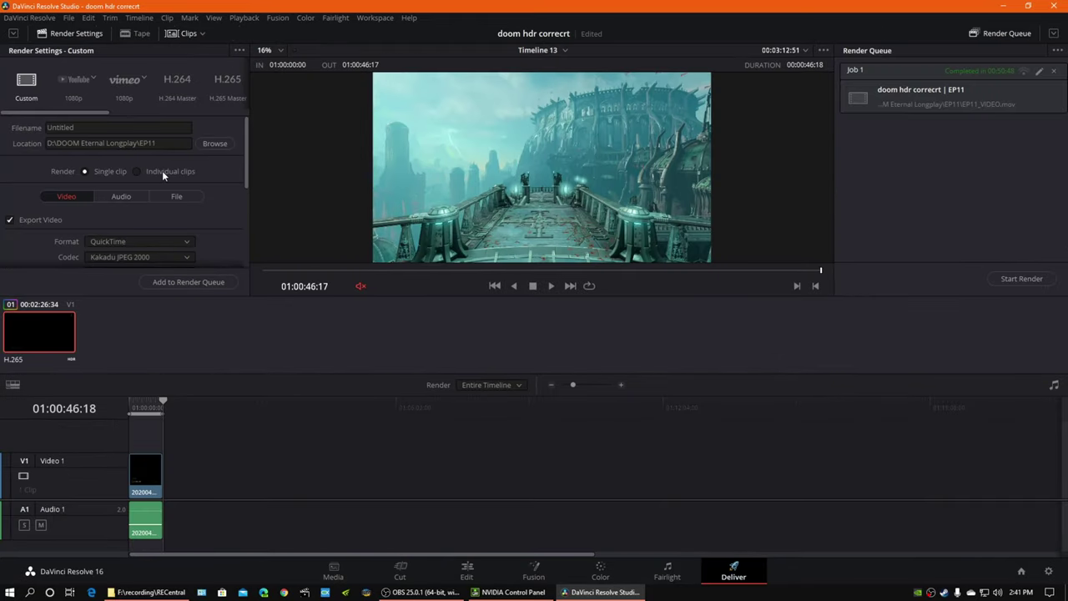
pyautogui.click(215, 143)
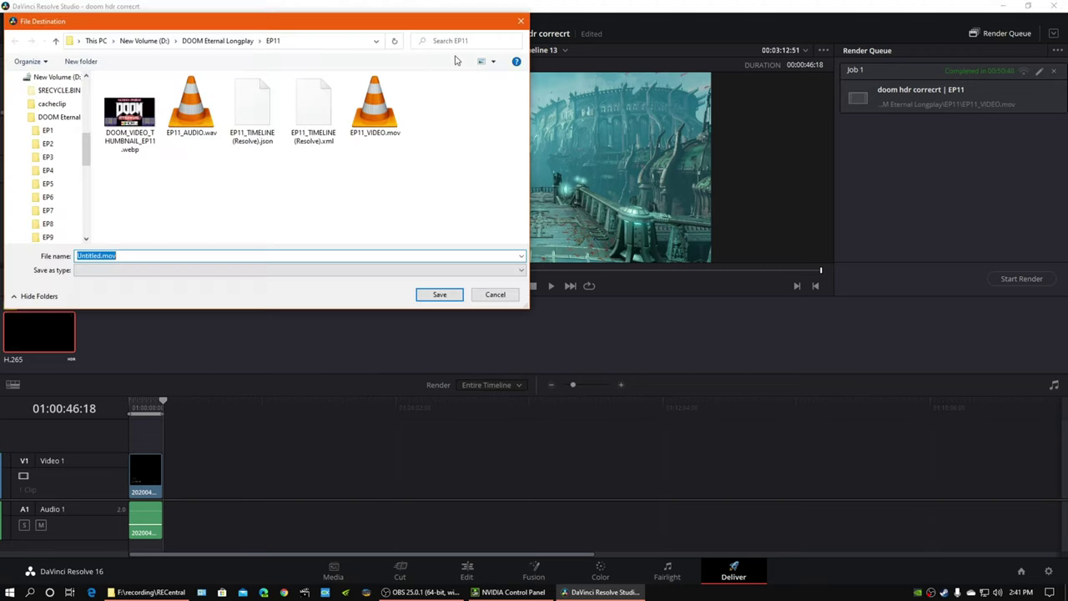
pyautogui.click(210, 44)
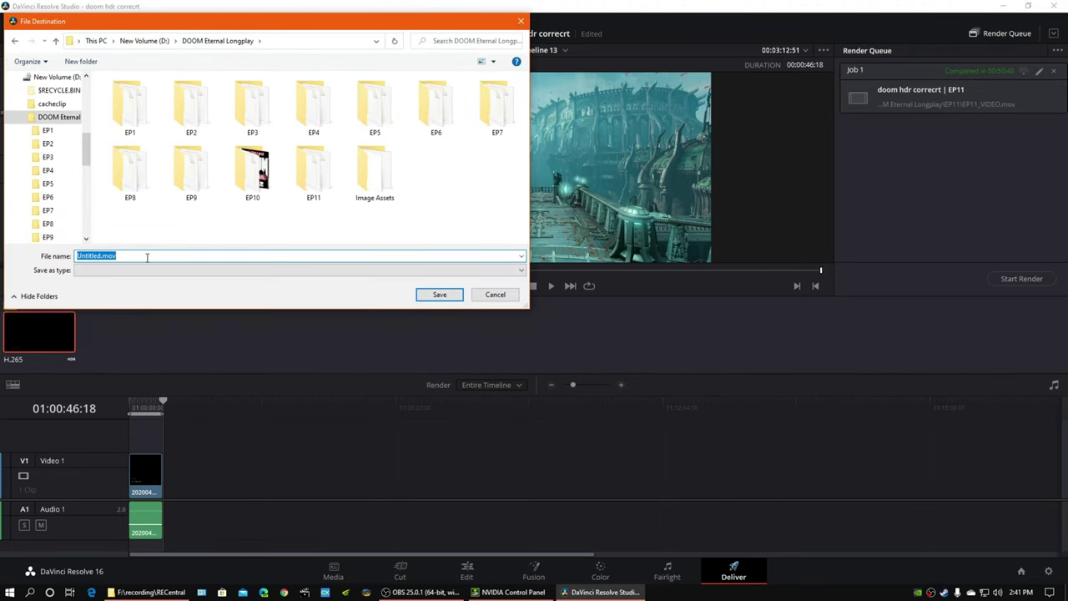
pyautogui.write('test')
pyautogui.press('Return')
# Step: Set the codec to H.265 and restrict the bitrate to 300000 Kb/s
pyautogui.scroll(-5, 146, 257)
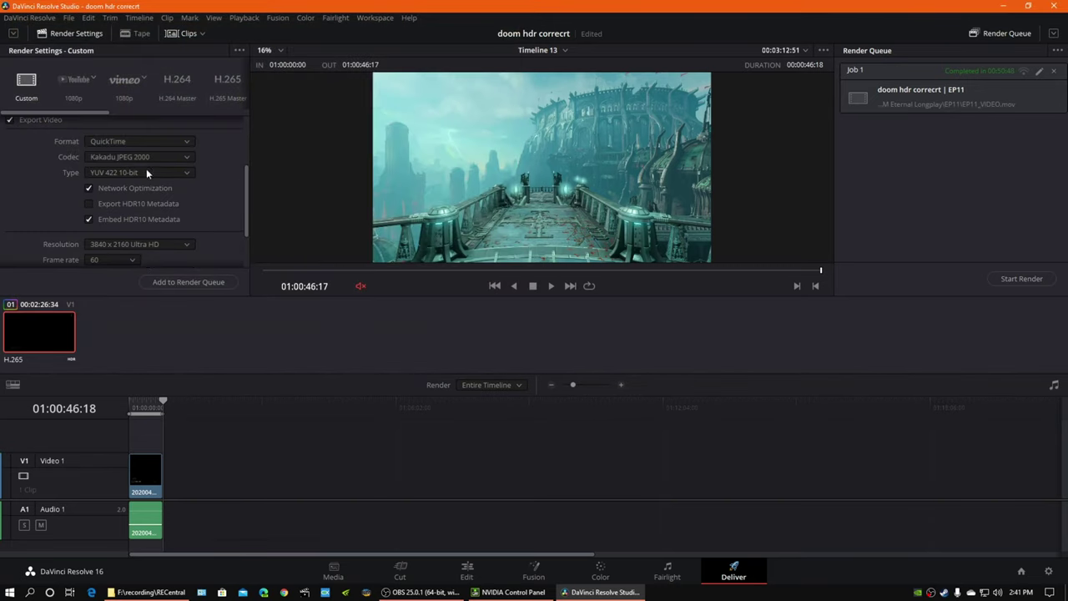
pyautogui.click(136, 158)
pyautogui.click(124, 232)
pyautogui.scroll(-1, 34, 192)
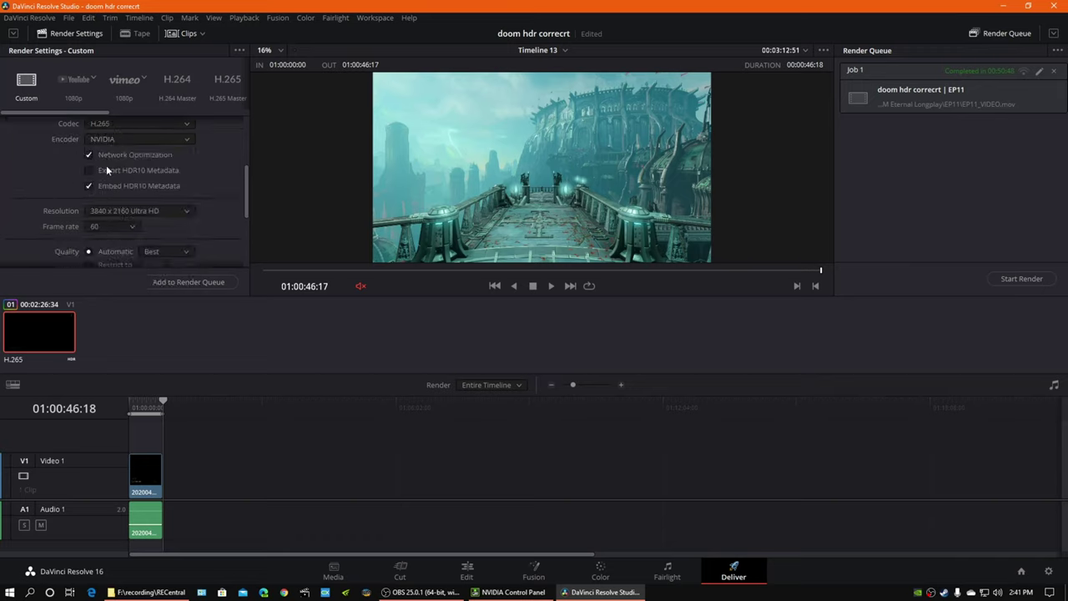
pyautogui.scroll(1, 41, 188)
pyautogui.scroll(-3, 65, 203)
pyautogui.click(163, 198)
pyautogui.write('300000')
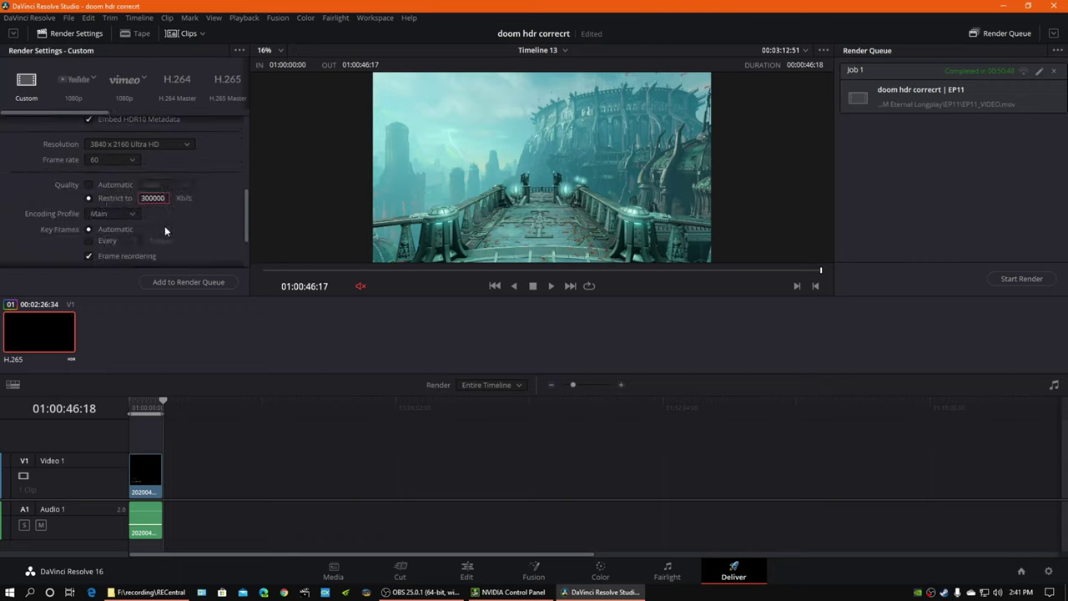
# Step: Choose the Main10 profile, key frames every 31, and lookahead 32
pyautogui.click(102, 214)
pyautogui.click(100, 241)
pyautogui.scroll(-2, 21, 238)
pyautogui.click(88, 172)
pyautogui.moveTo(130, 172); pyautogui.dragTo(136, 171)
pyautogui.moveTo(95, 225); pyautogui.dragTo(107, 224)
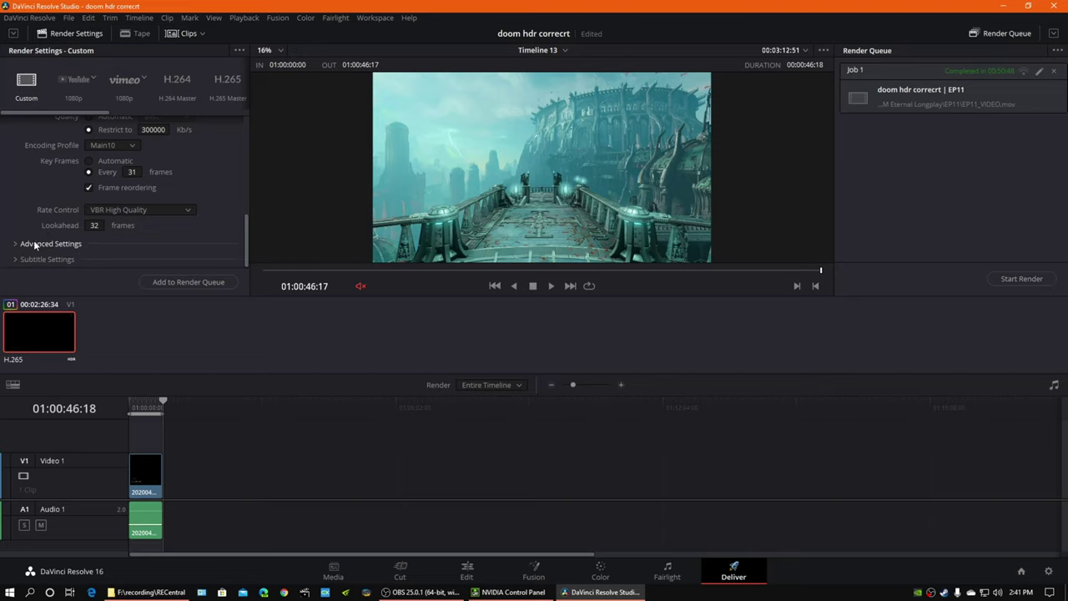
pyautogui.scroll(1, 36, 223)
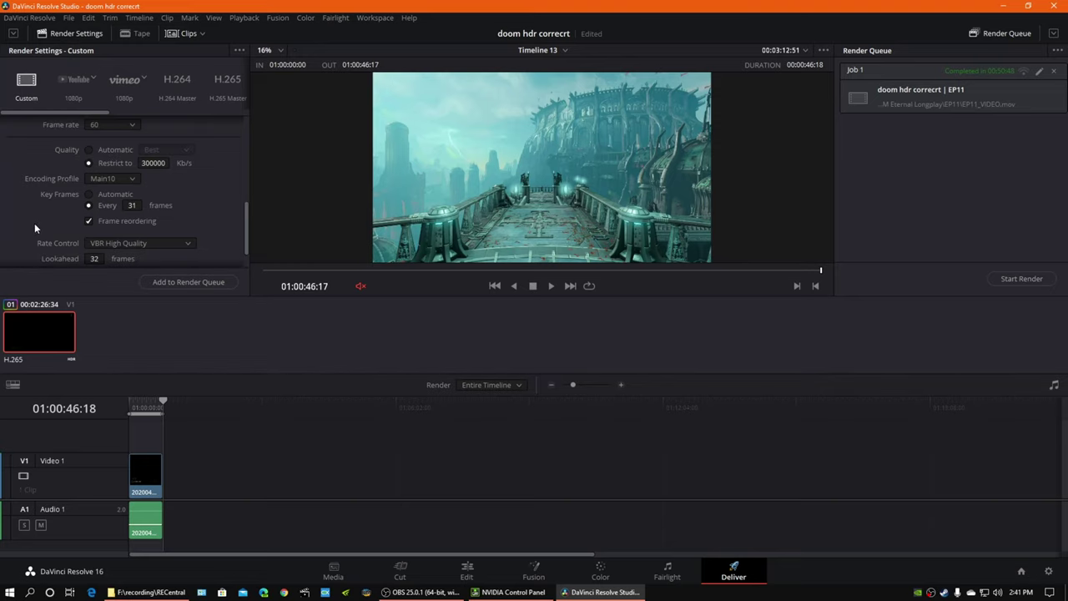
# Step: Review the Rec.2020 ST2084 colour management in Project Settings and cancel without changes
pyautogui.click(68, 18)
pyautogui.click(125, 265)
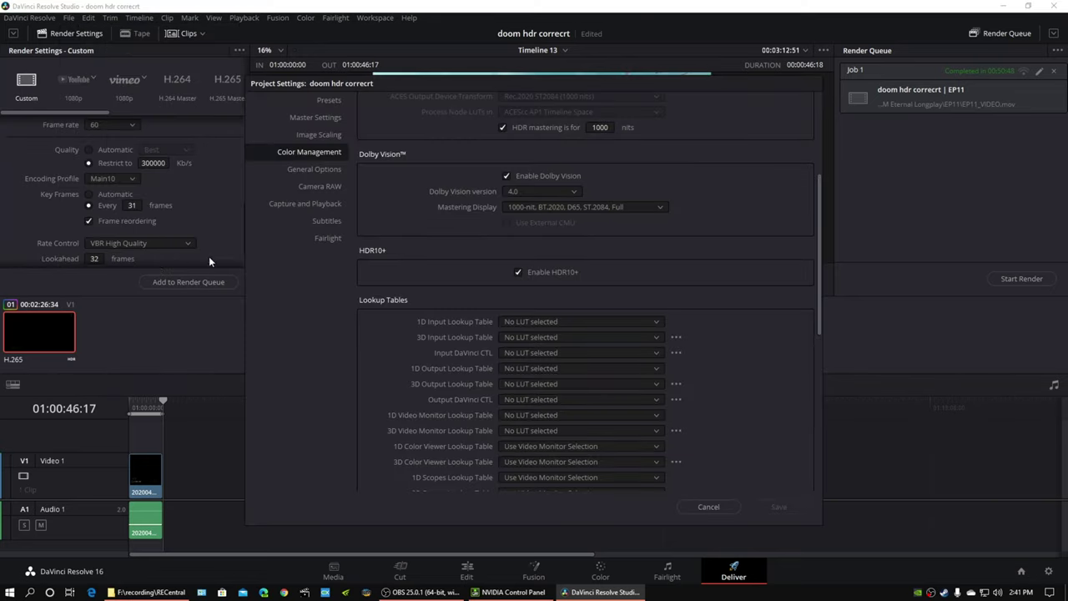
pyautogui.scroll(5, 377, 306)
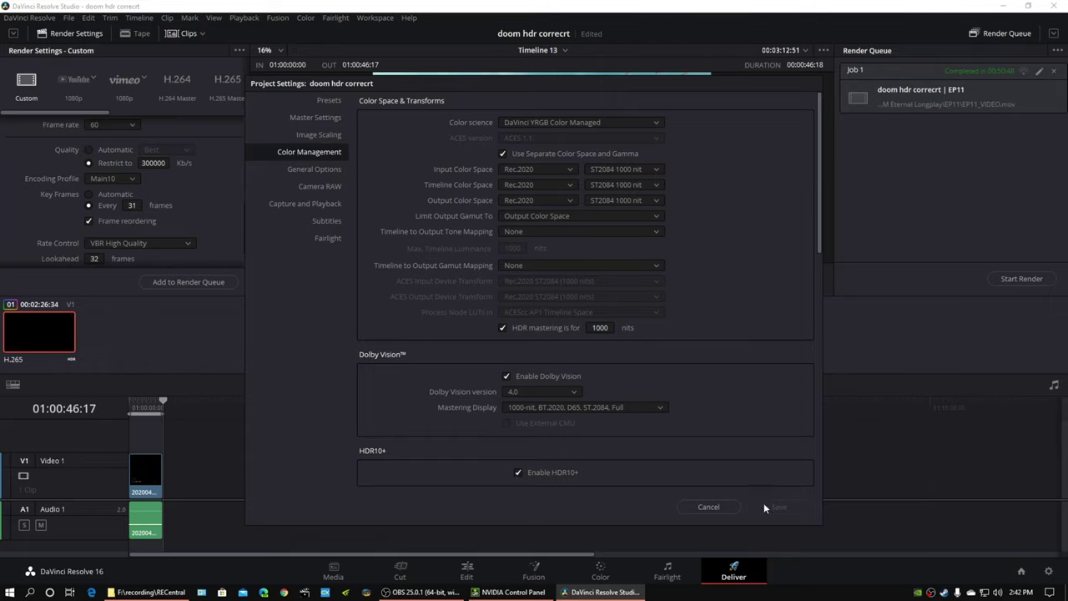
pyautogui.click(708, 506)
# Step: Check the render's Audio settings: Linear PCM at 48000 Hz
pyautogui.scroll(-1, 220, 229)
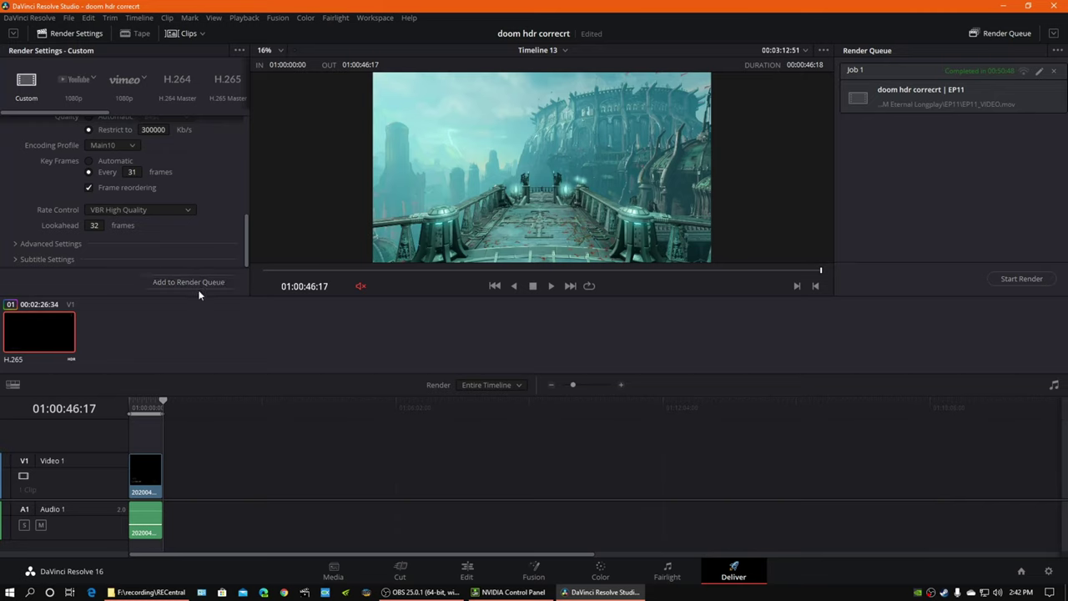
pyautogui.scroll(8, 216, 257)
pyautogui.click(111, 197)
pyautogui.scroll(-2, 67, 213)
pyautogui.scroll(2, 79, 202)
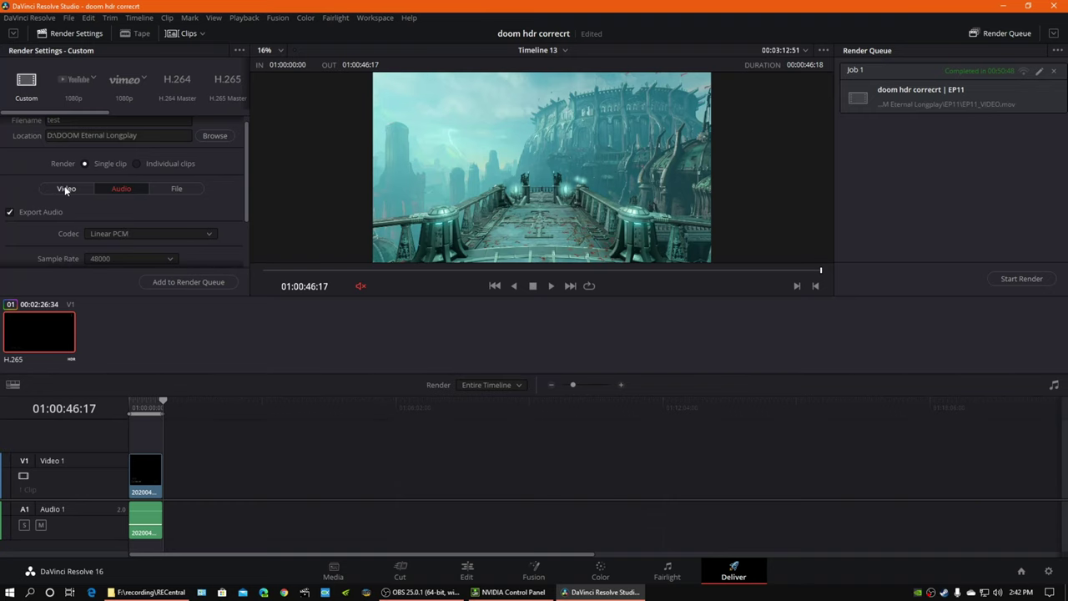
# Step: On the Edit page, drag Multiband Compressor onto the A1 clip and load the doom video preset
pyautogui.click(466, 571)
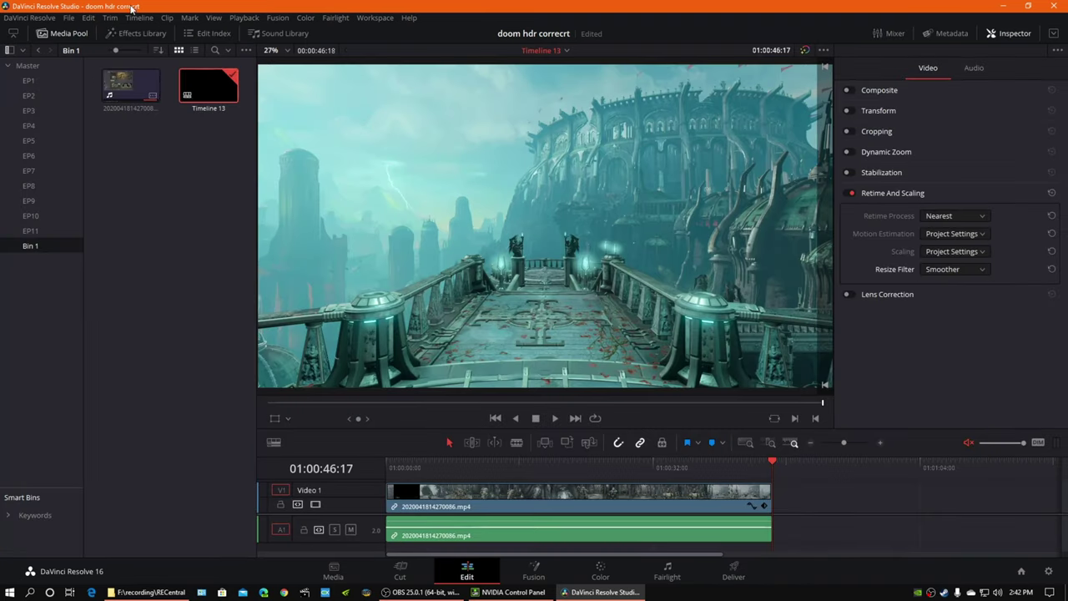
pyautogui.click(52, 33)
pyautogui.click(137, 34)
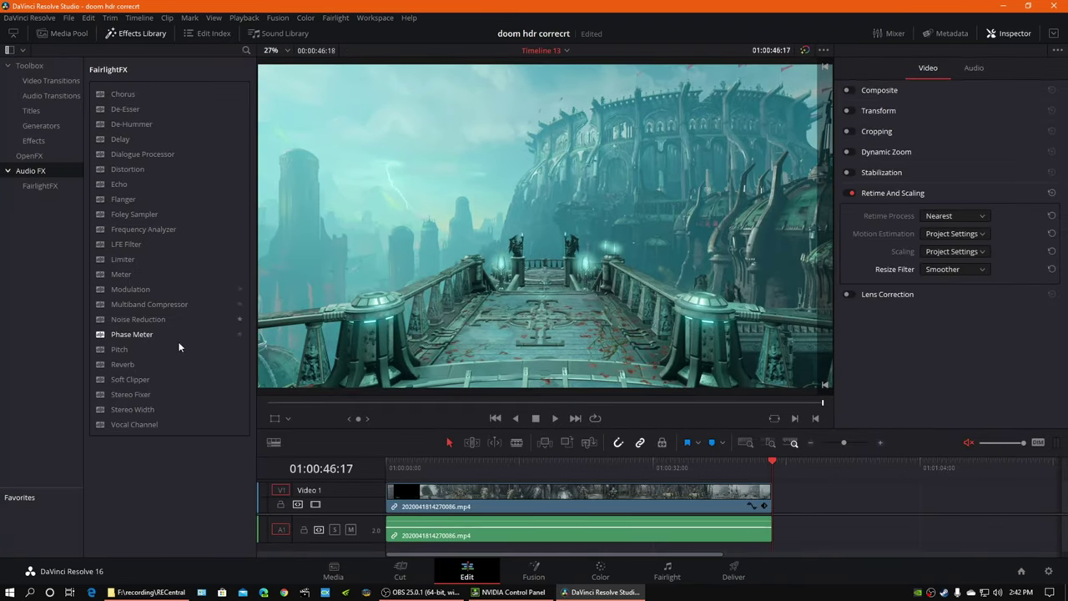
pyautogui.moveTo(149, 303); pyautogui.dragTo(411, 534)
pyautogui.click(398, 94)
pyautogui.click(338, 110)
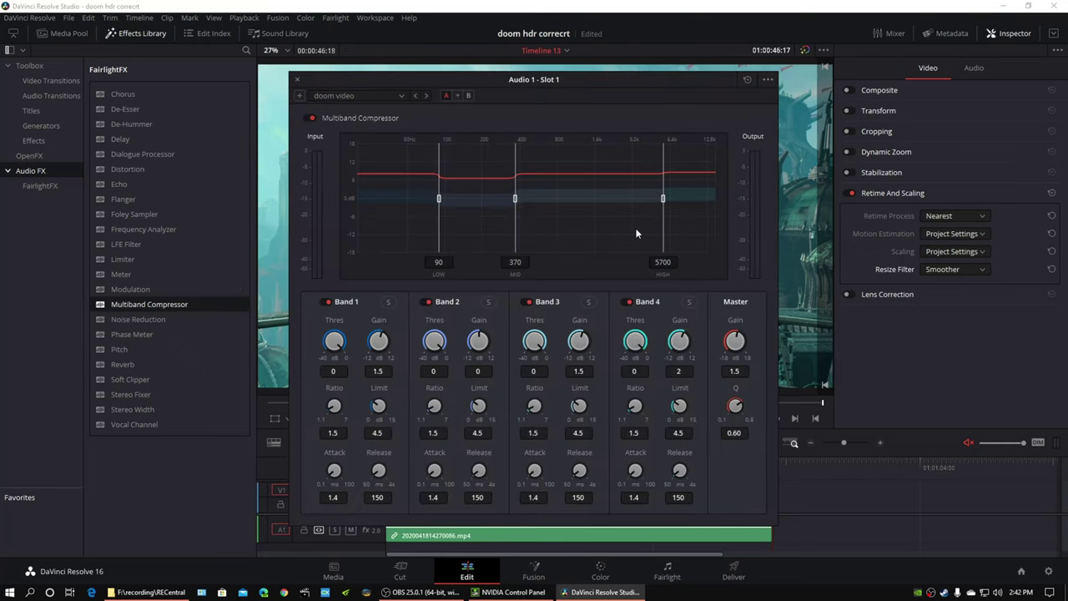
pyautogui.click(297, 79)
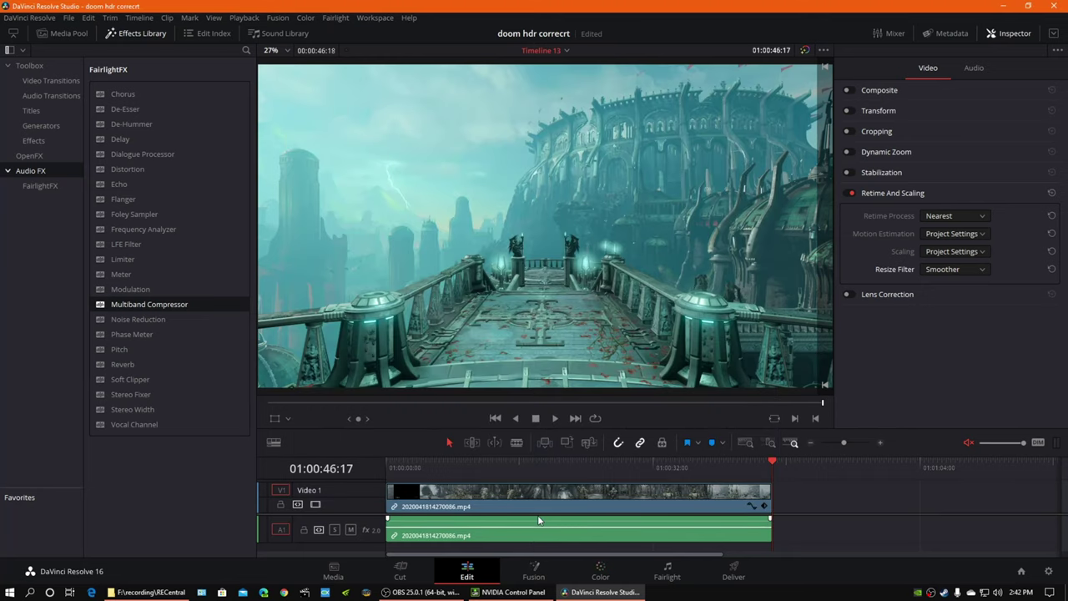
# Step: Delete the old EP11 job, queue the test.mov render of Timeline 13, and start rendering
pyautogui.click(734, 570)
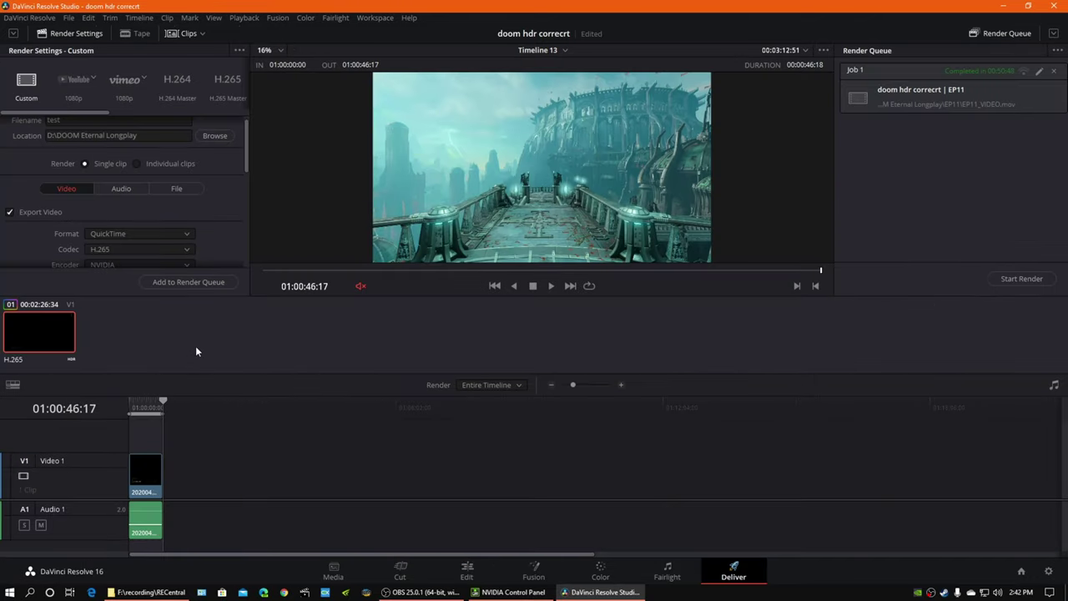
pyautogui.click(1055, 73)
pyautogui.scroll(-8, 238, 234)
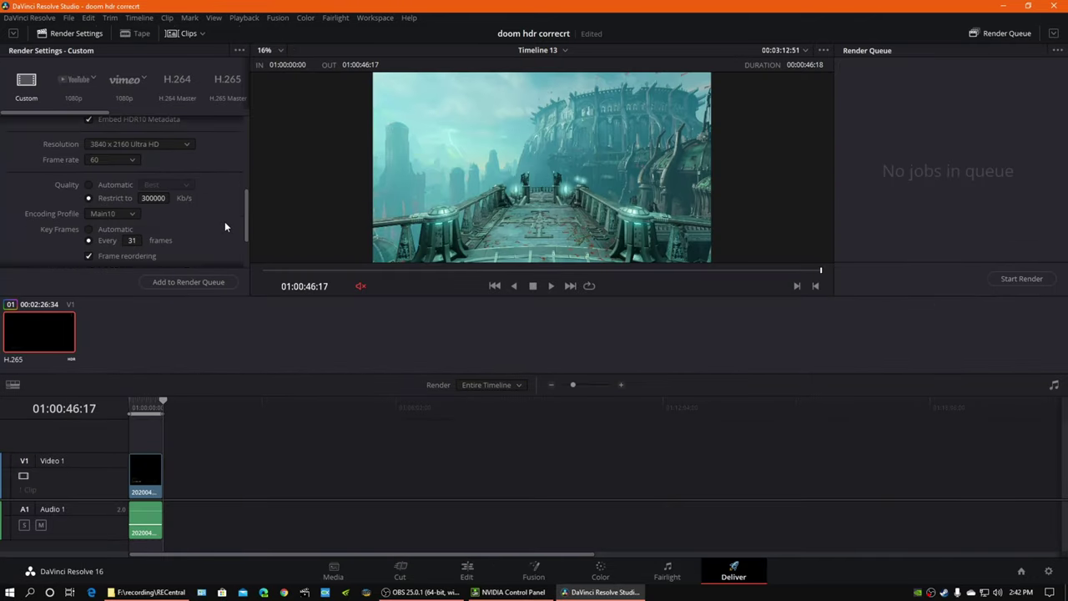
pyautogui.scroll(10, 225, 224)
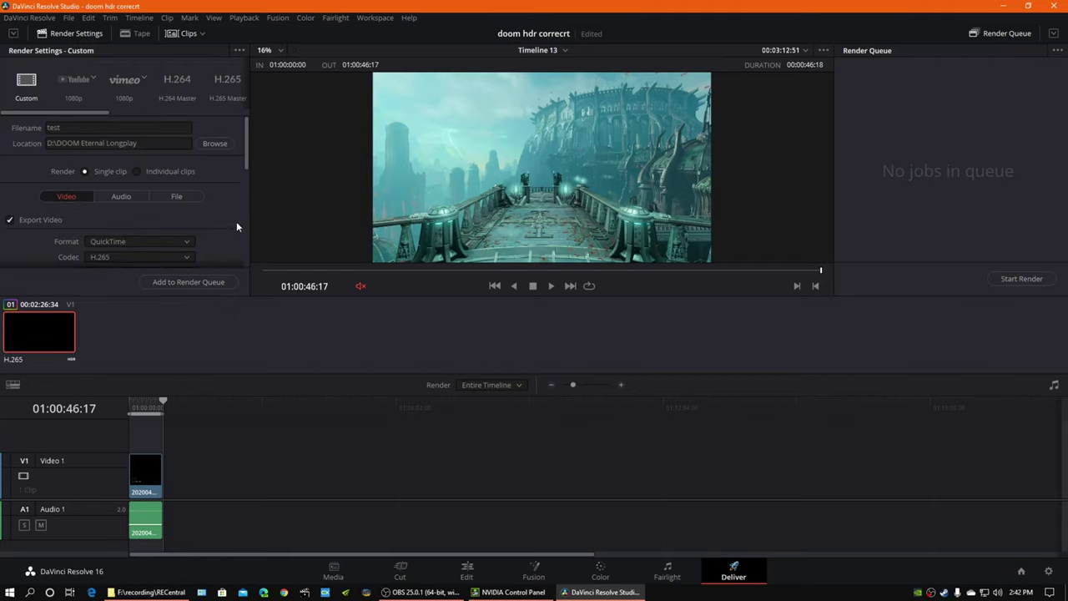
pyautogui.scroll(-1, 236, 224)
pyautogui.click(216, 283)
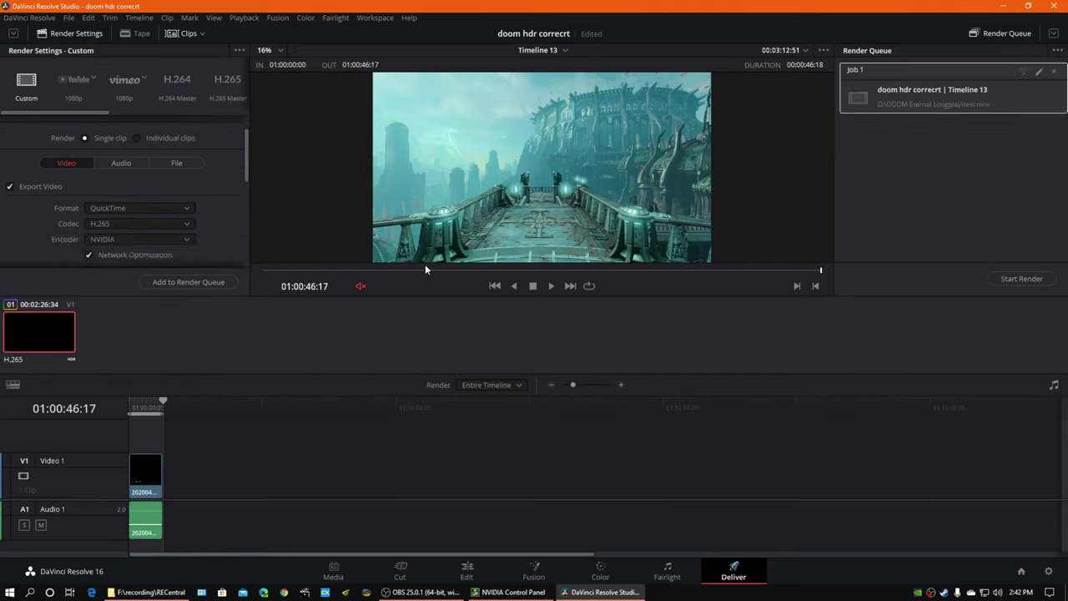
pyautogui.click(1020, 280)
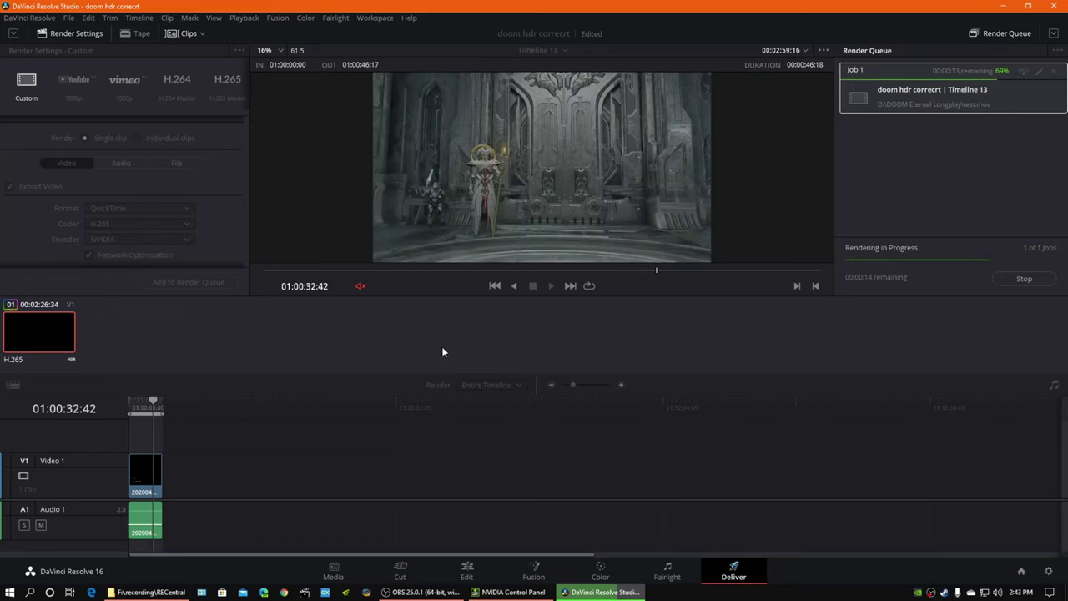
# Step: Navigate the recording folder window to DOOM Eternal Longplay, then minimise it while the render finishes
pyautogui.click(150, 592)
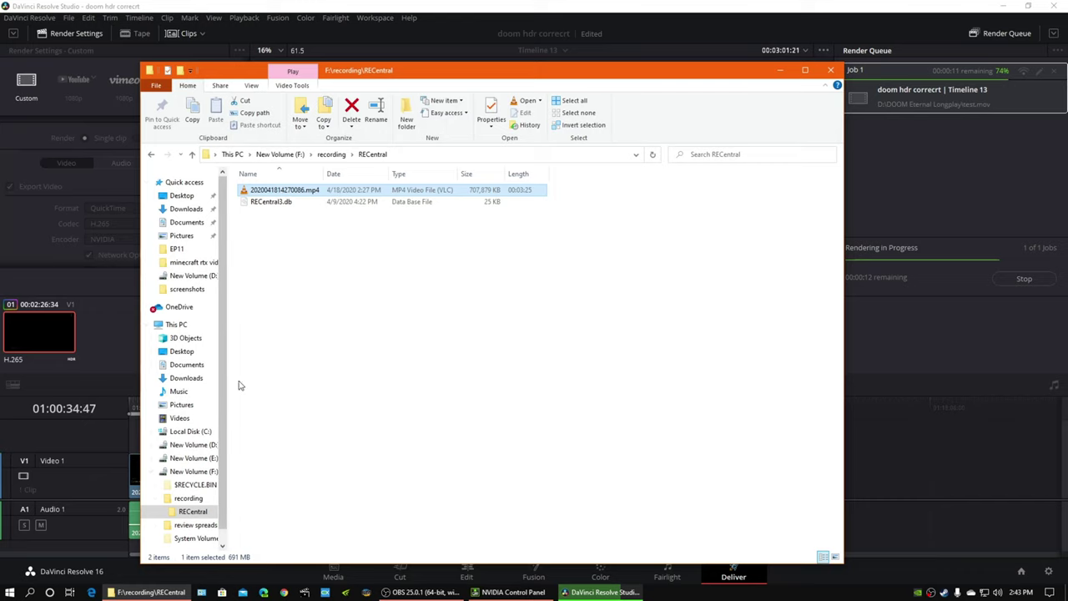
pyautogui.click(176, 250)
pyautogui.click(354, 154)
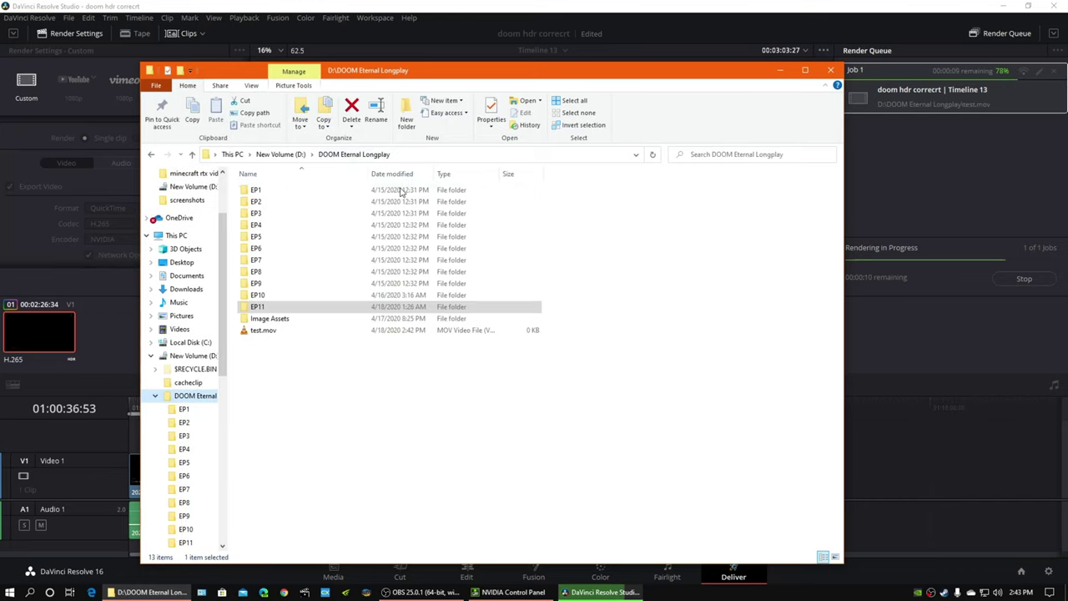
pyautogui.click(778, 71)
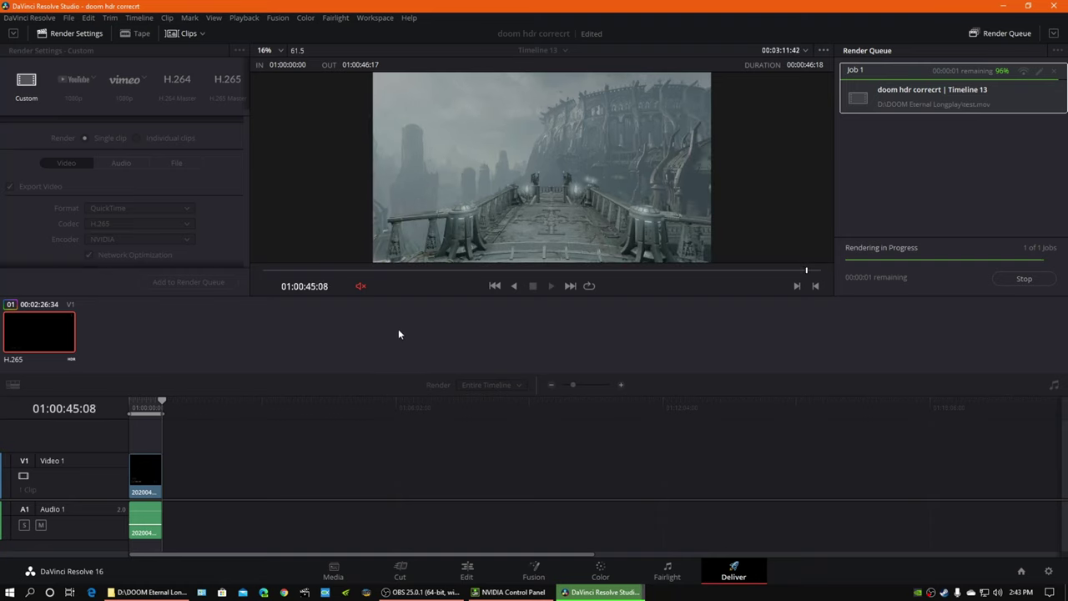
# Step: Open the rendered test.mov in MediaInfo from its context menu
pyautogui.click(150, 591)
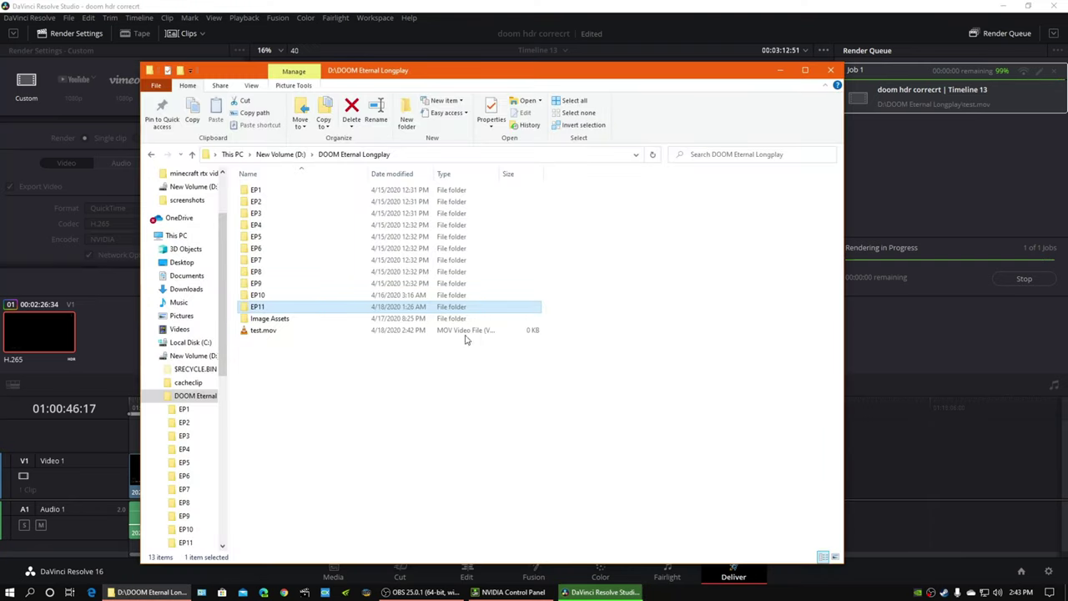
pyautogui.click(260, 330)
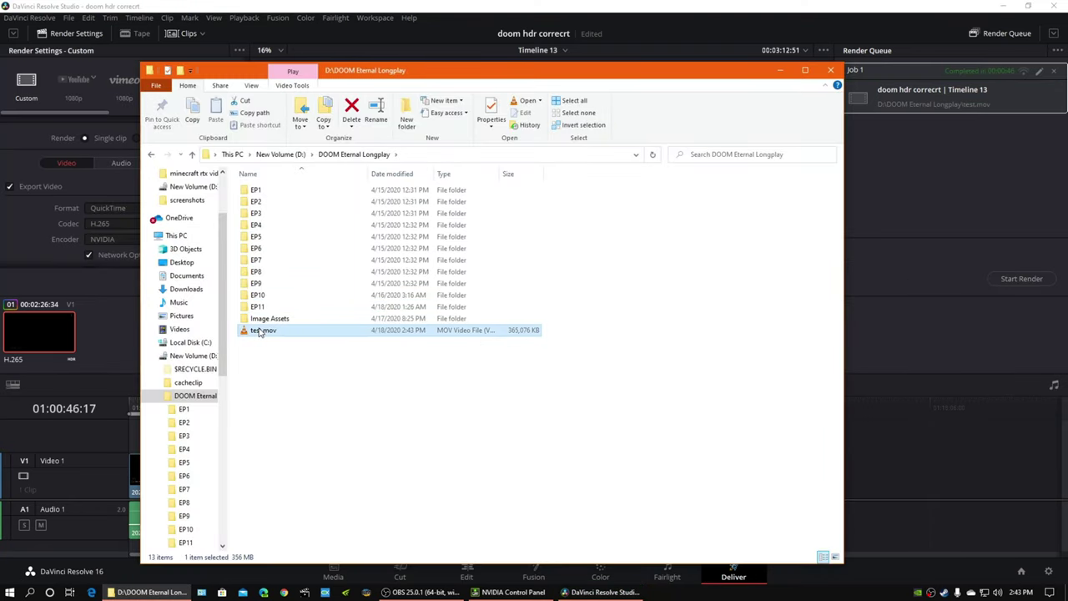
pyautogui.rightClick(317, 332)
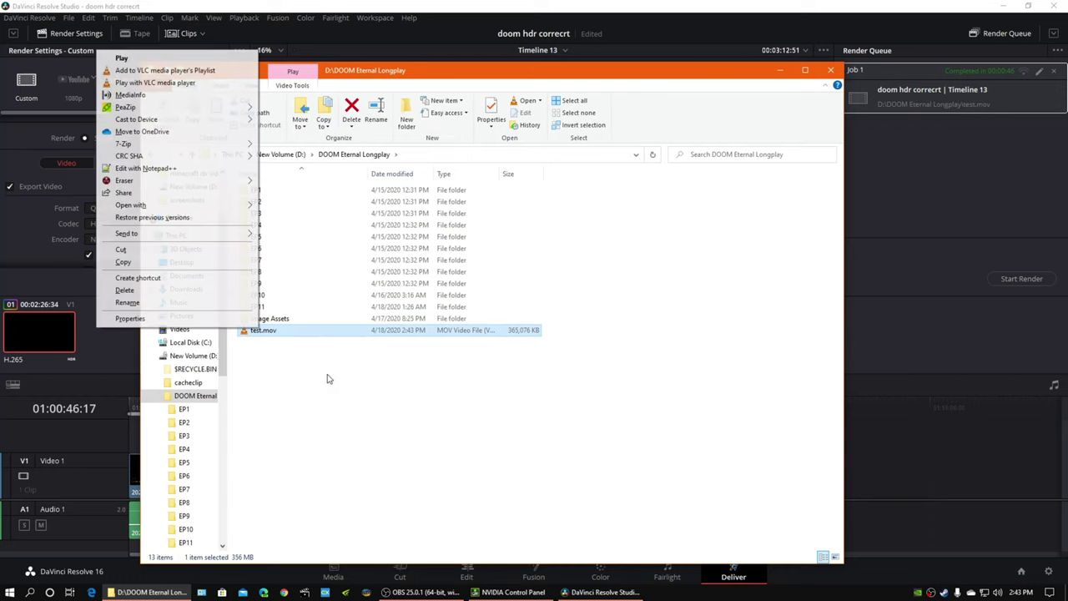
pyautogui.click(130, 94)
# Step: Enlarge test.mov's MediaInfo window and highlight its mastering luminance and light level lines
pyautogui.moveTo(538, 144); pyautogui.dragTo(816, 19)
pyautogui.moveTo(741, 337); pyautogui.dragTo(746, 453)
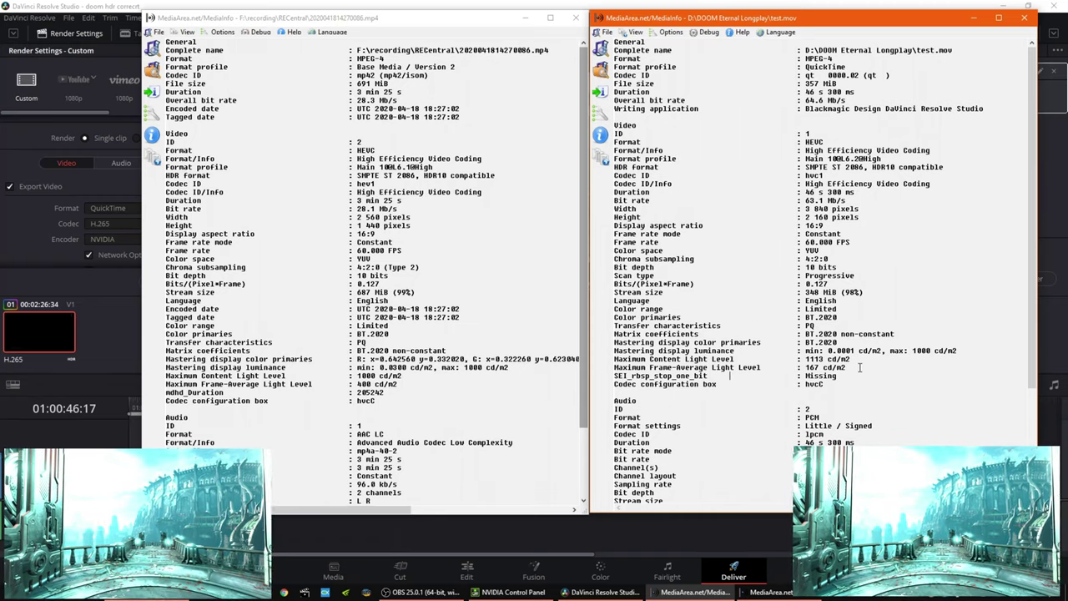
pyautogui.moveTo(858, 367); pyautogui.dragTo(614, 350)
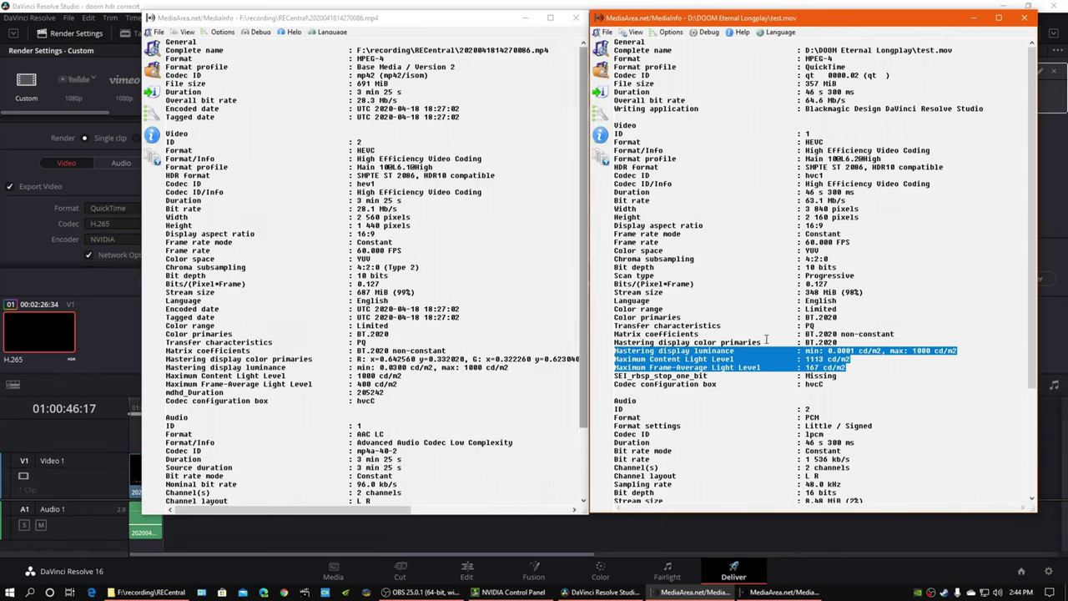
# Step: Close the test.mov and original recording MediaInfo windows, returning to the recording folder
pyautogui.click(1023, 17)
pyautogui.click(575, 17)
pyautogui.click(146, 589)
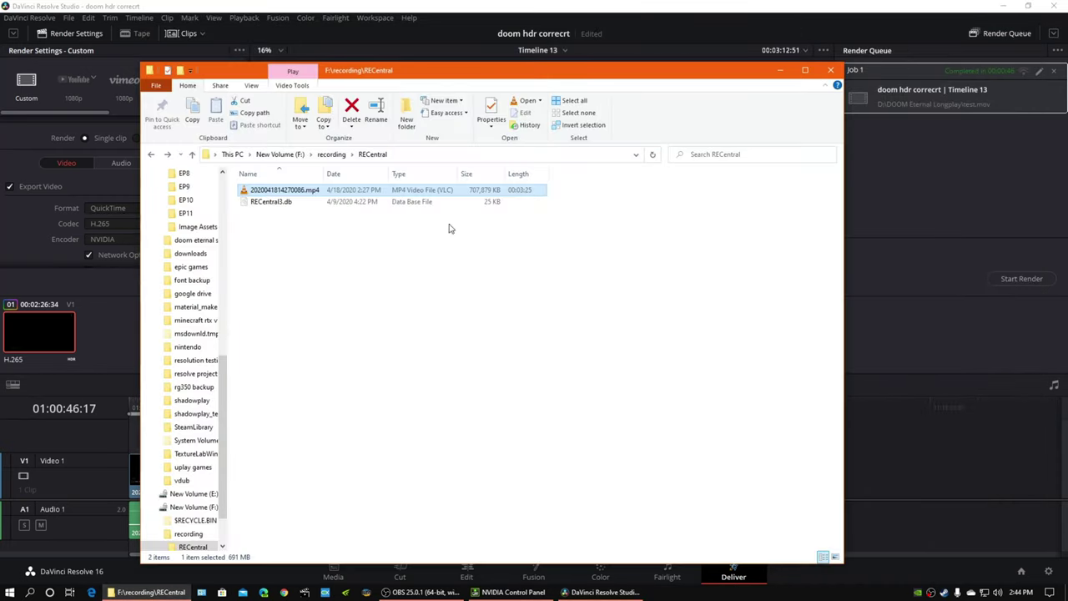
# Step: Upload test.mov from DOOM Eternal Longplay as a new YouTube Studio video set to Private
pyautogui.click(777, 70)
pyautogui.click(284, 592)
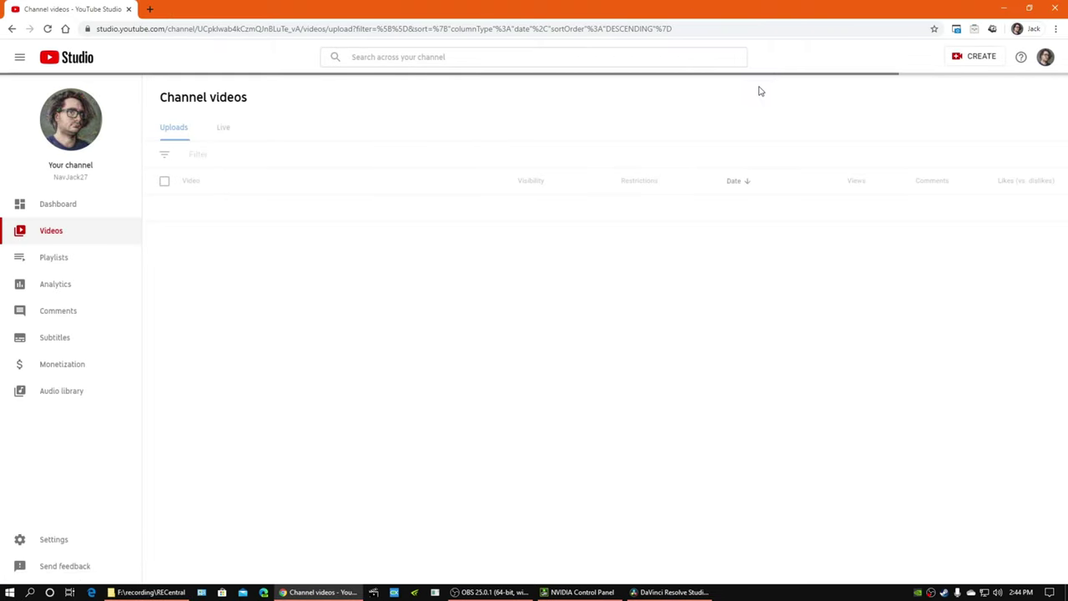
pyautogui.click(973, 57)
pyautogui.click(970, 77)
pyautogui.click(533, 378)
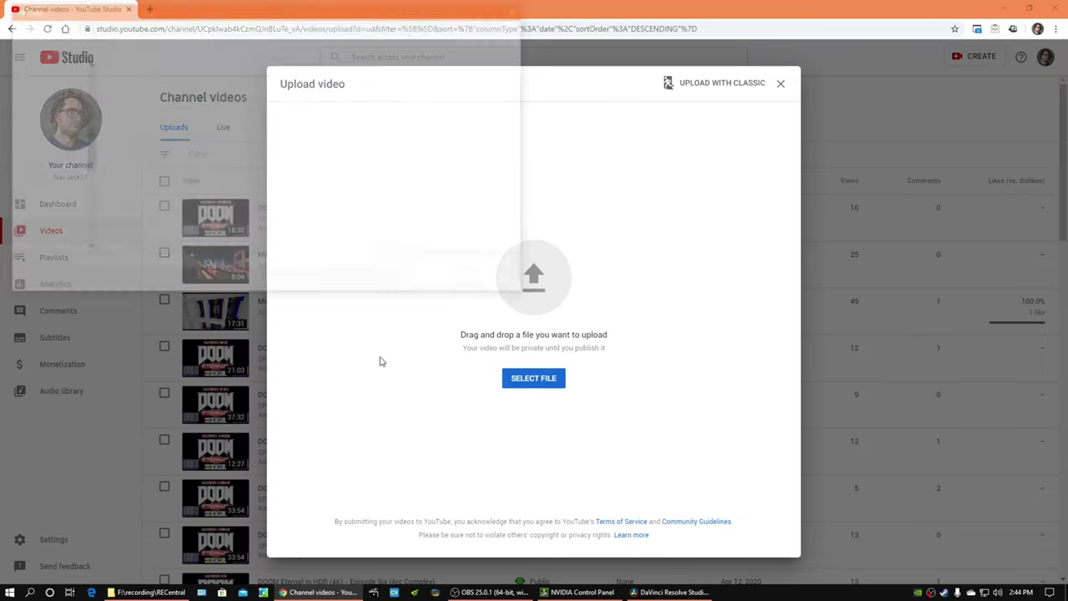
pyautogui.click(218, 31)
pyautogui.press('Escape')
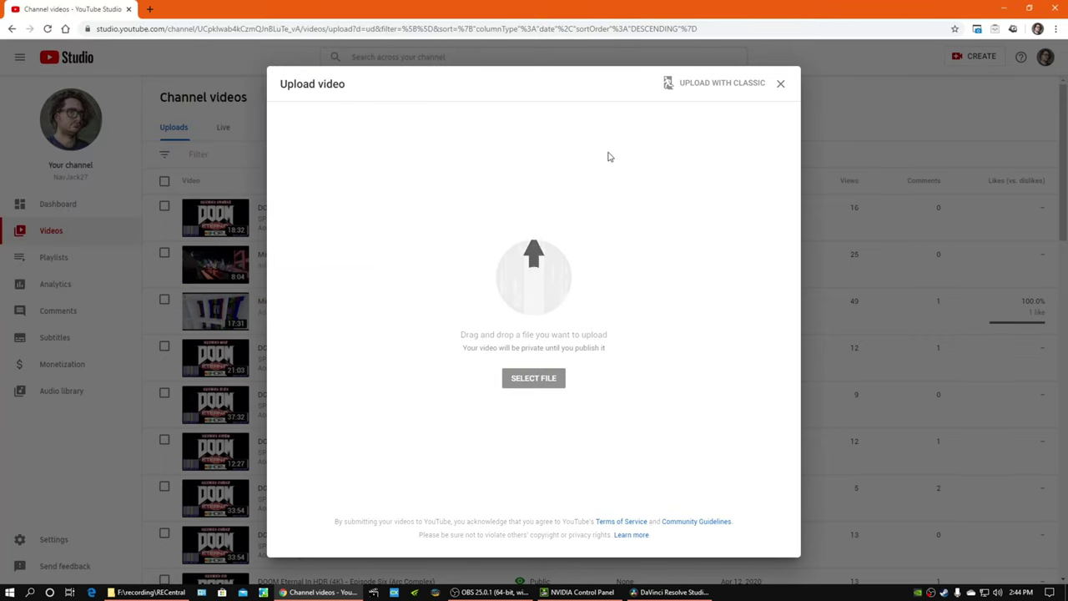
pyautogui.click(571, 119)
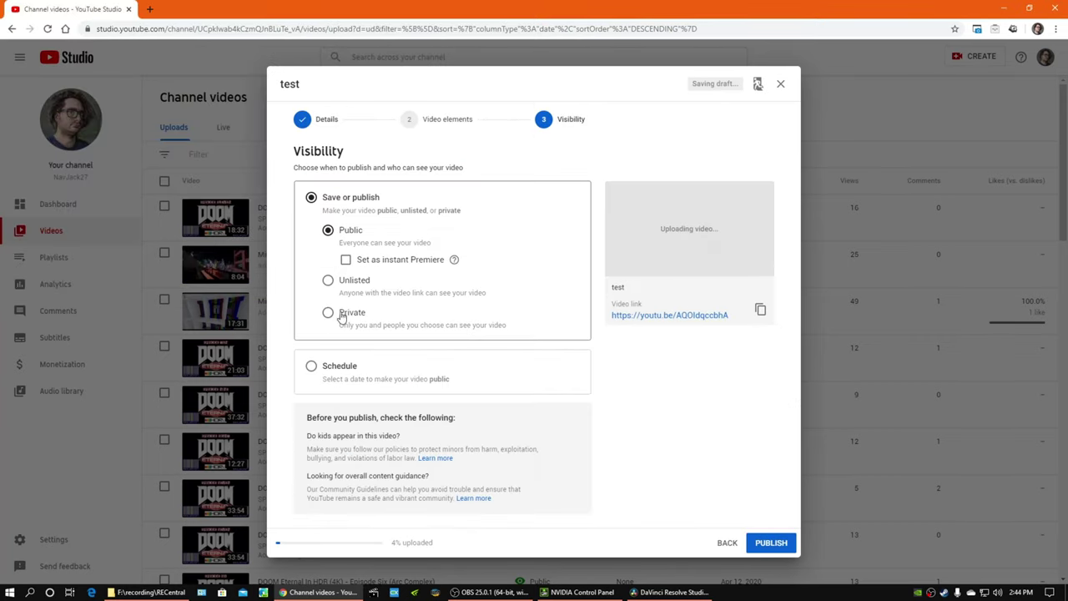
pyautogui.click(335, 324)
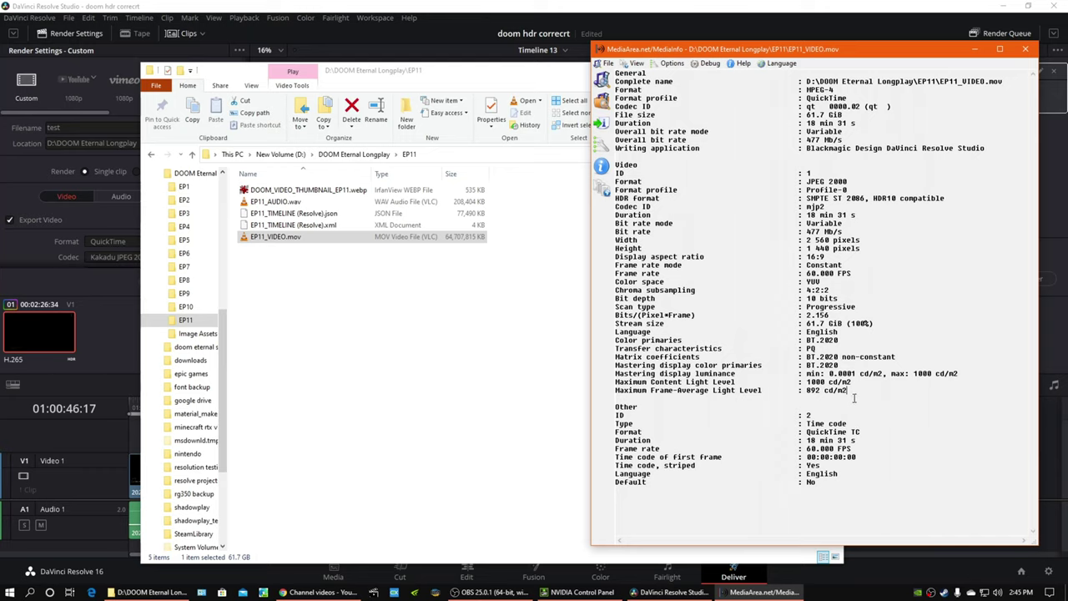
# Step: Highlight EP11_VIDEO.mov's mastering luminance and light level lines, then close its MediaInfo report
pyautogui.moveTo(853, 392); pyautogui.dragTo(574, 374)
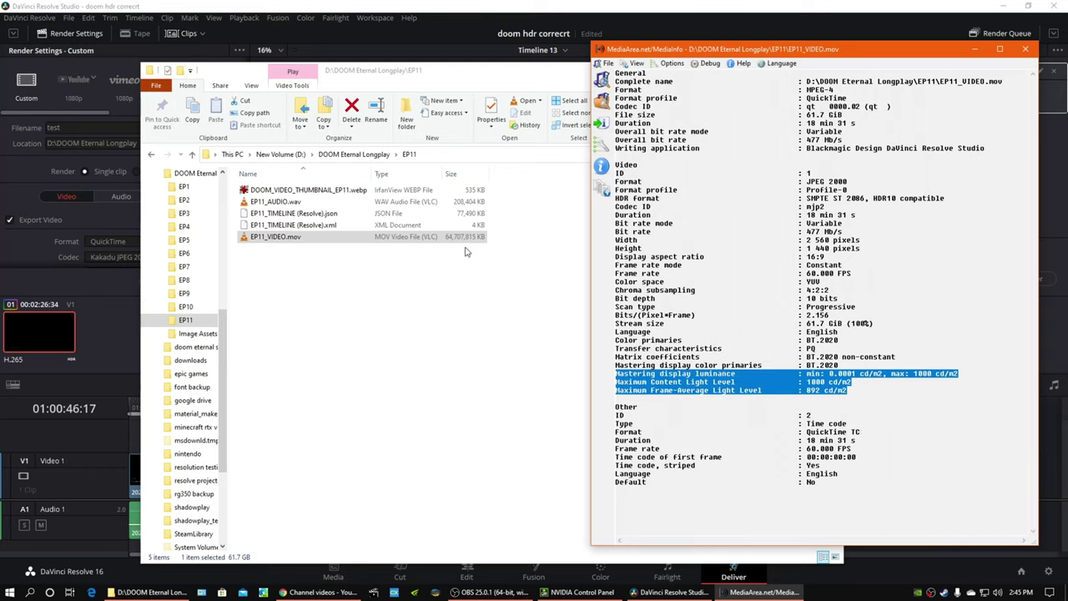
pyautogui.click(1025, 48)
pyautogui.click(301, 285)
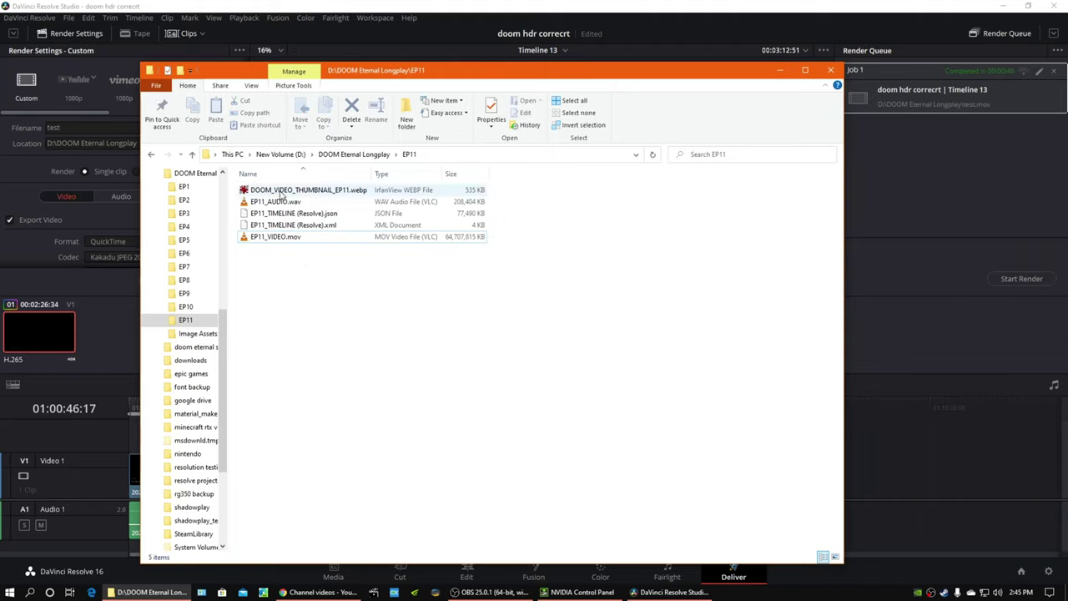
# Step: Browse from DOOM Eternal Longplay into the EP10 and then EP9 episode folders
pyautogui.click(342, 154)
pyautogui.doubleClick(338, 306)
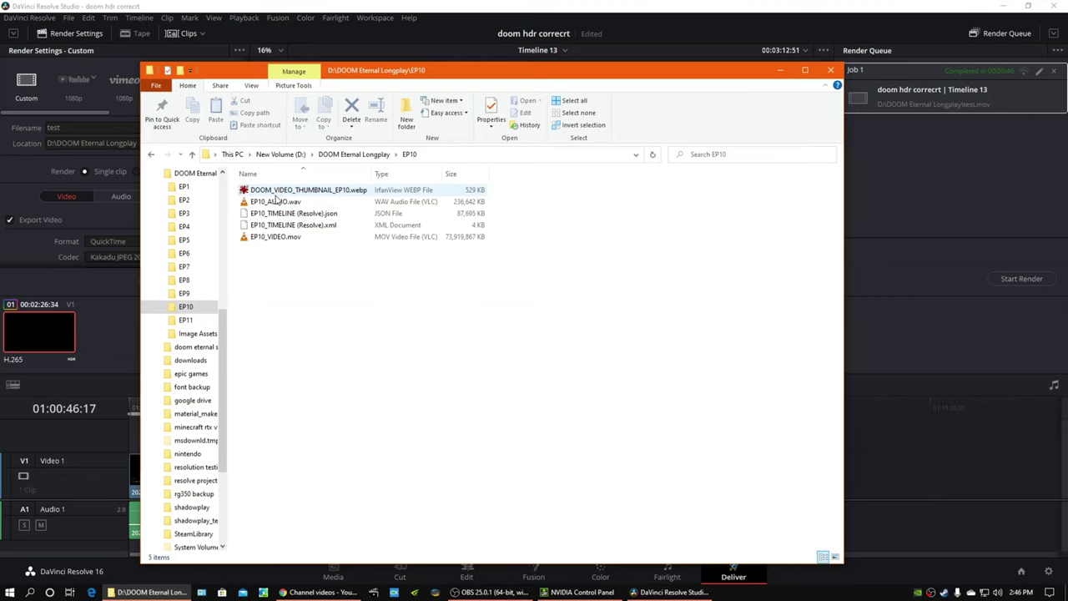
pyautogui.click(179, 154)
pyautogui.click(217, 196)
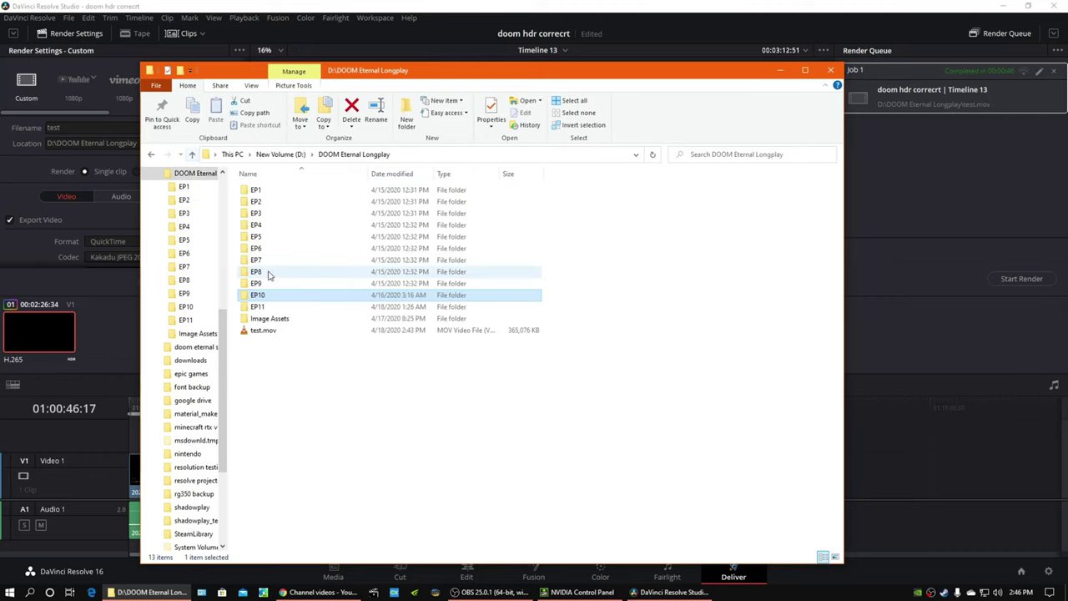
pyautogui.doubleClick(256, 283)
# Step: Look into the EP8 folder, then open the EP1 episode folder
pyautogui.rightClick(250, 175)
pyautogui.click(231, 191)
pyautogui.click(191, 159)
pyautogui.press('Up')
pyautogui.press('Return')
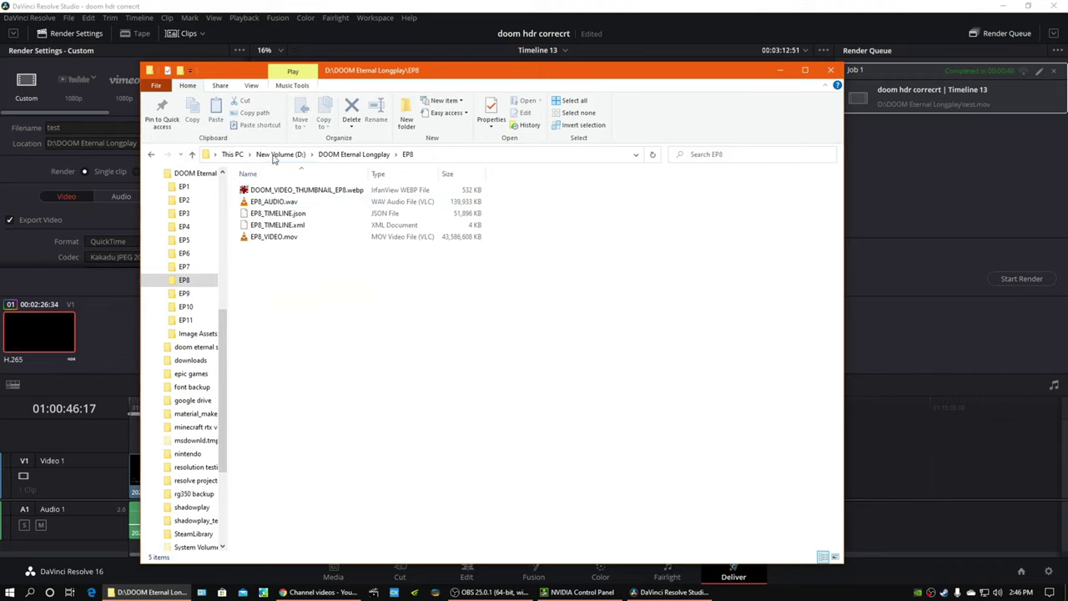
pyautogui.click(191, 156)
pyautogui.press('Home')
pyautogui.press('Return')
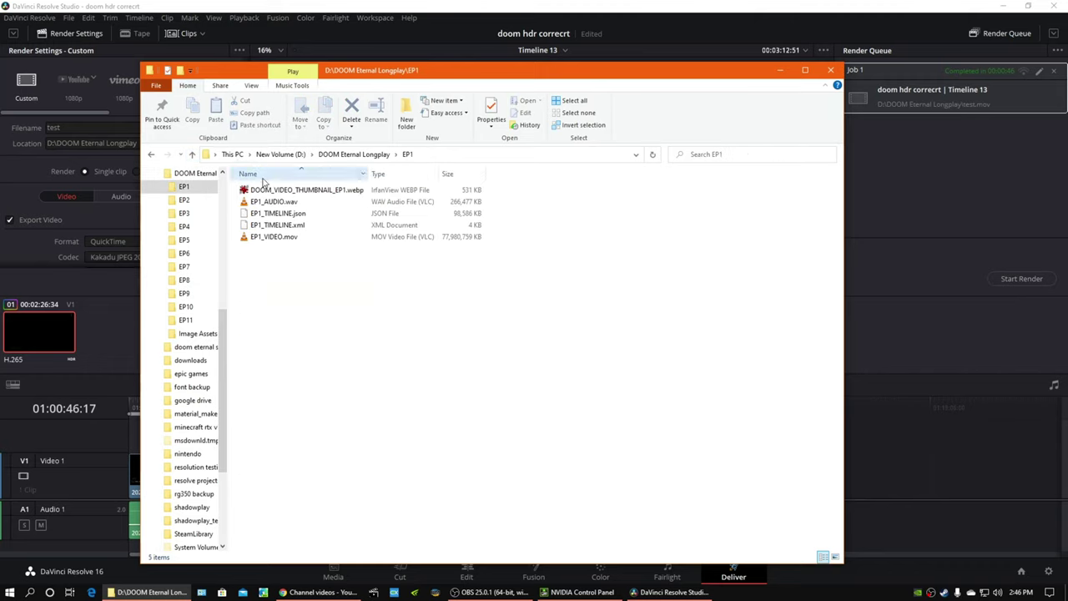
# Step: Preview the DOOM_VIDEO_THUMBNAIL_EP1.webp thumbnail twice, repositioning the EP1 folder window in between
pyautogui.click(302, 191)
pyautogui.doubleClick(305, 191)
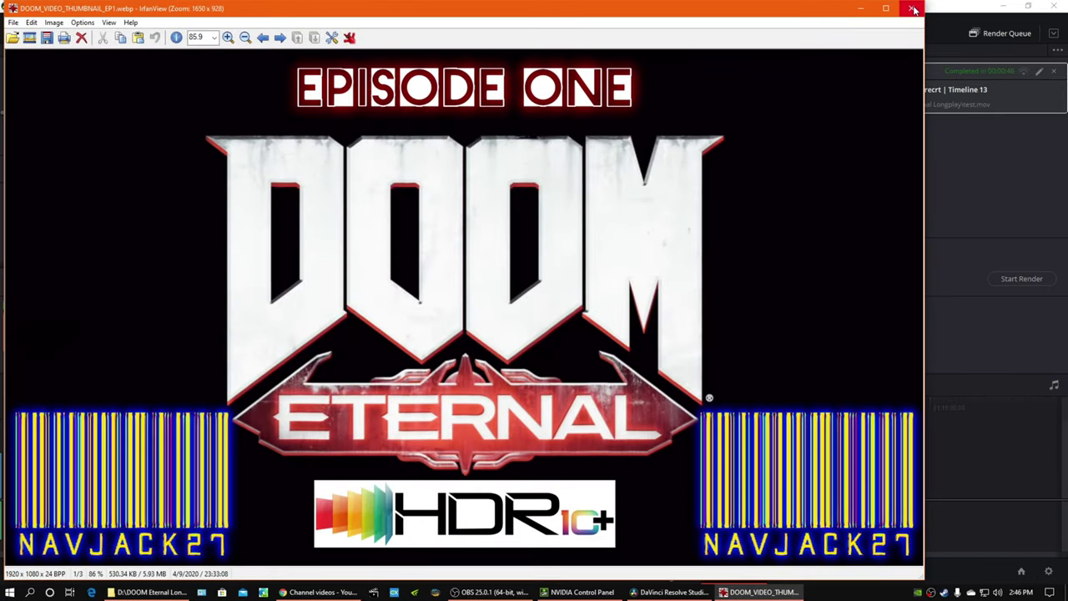
pyautogui.click(914, 9)
pyautogui.moveTo(359, 33); pyautogui.dragTo(501, 51)
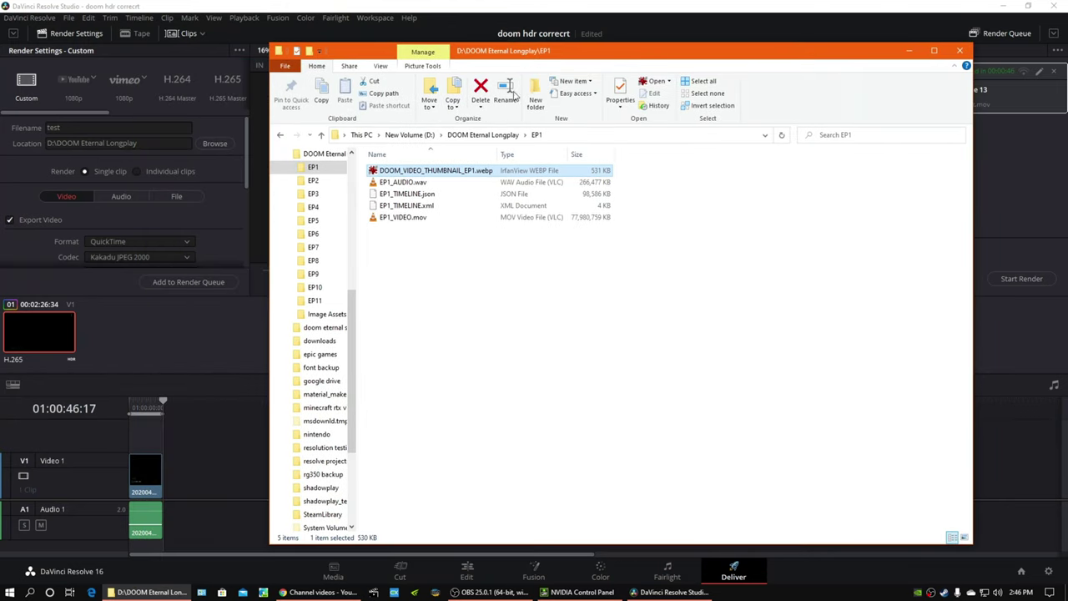
pyautogui.click(329, 591)
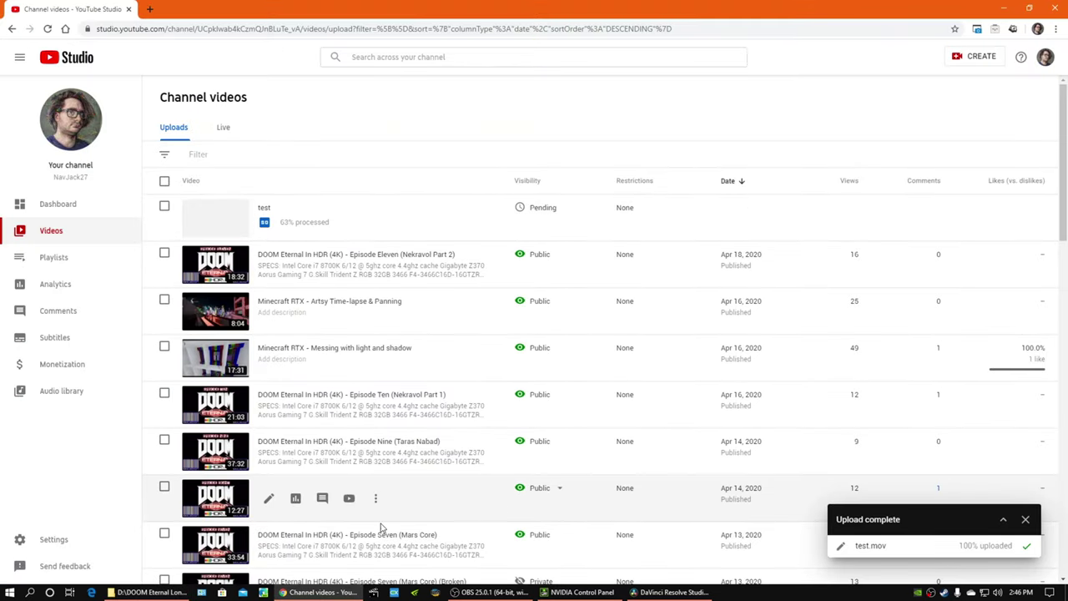
pyautogui.click(150, 591)
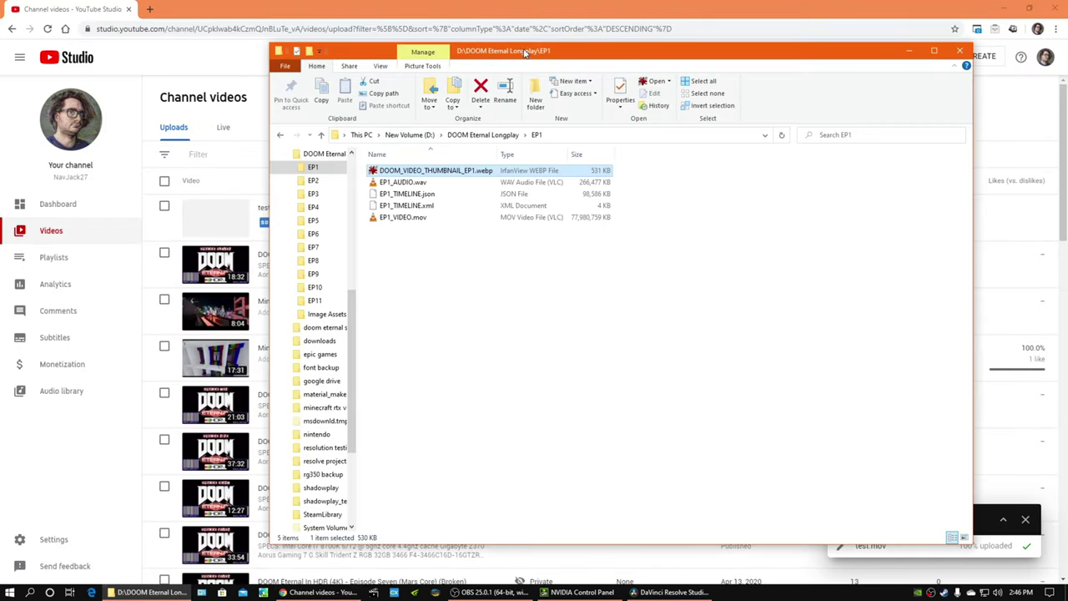
pyautogui.moveTo(524, 55); pyautogui.dragTo(453, 52)
pyautogui.doubleClick(388, 174)
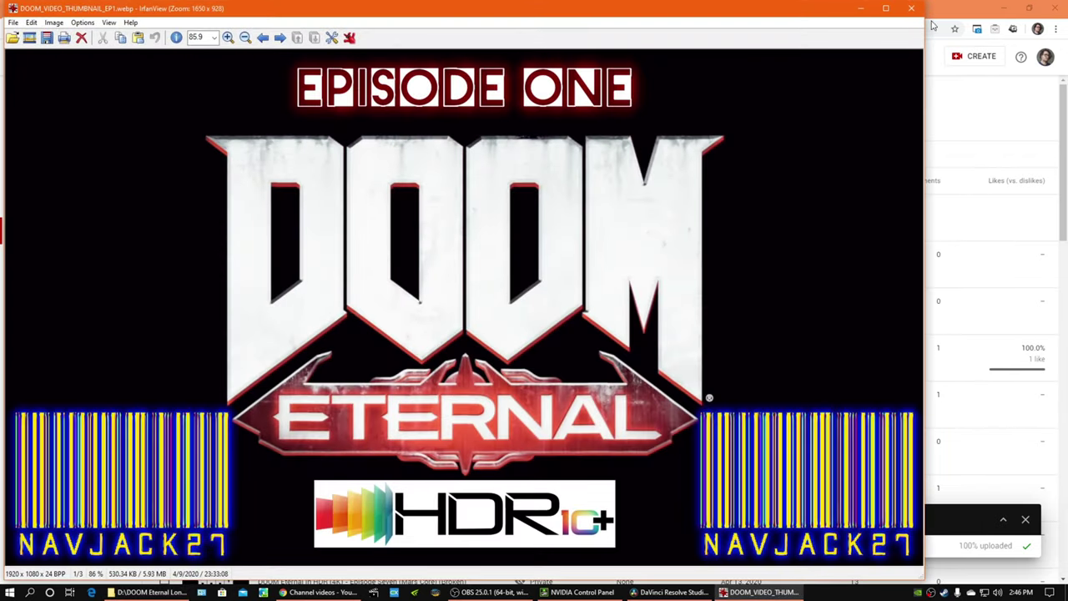
pyautogui.click(910, 8)
# Step: Open EP1_AUDIO.wav, select EP1_VIDEO.mov, and return to the DOOM Eternal Longplay folder
pyautogui.click(345, 188)
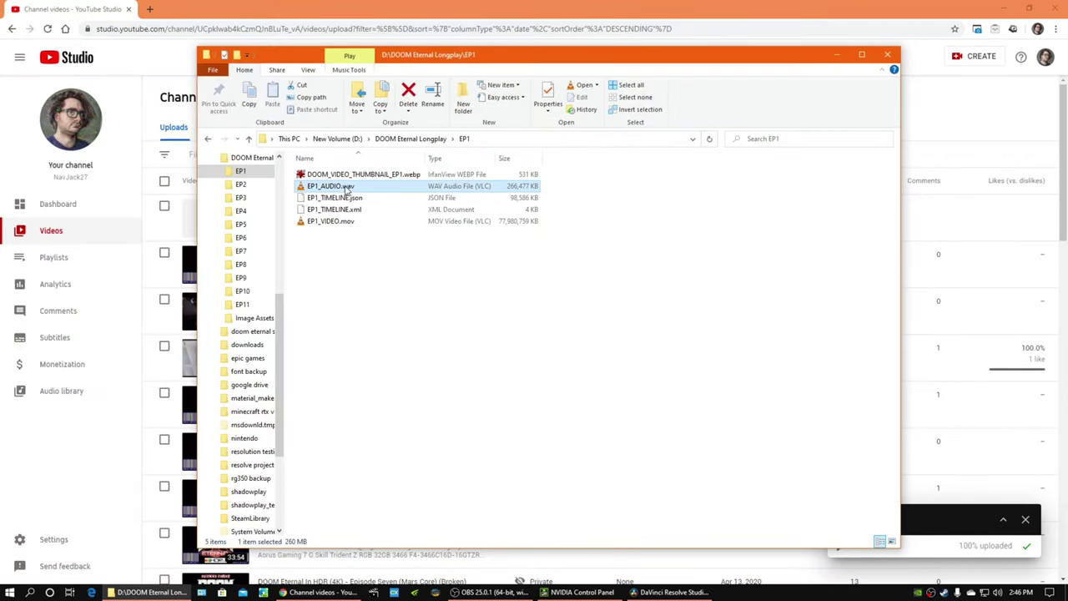
pyautogui.doubleClick(326, 191)
pyautogui.click(317, 223)
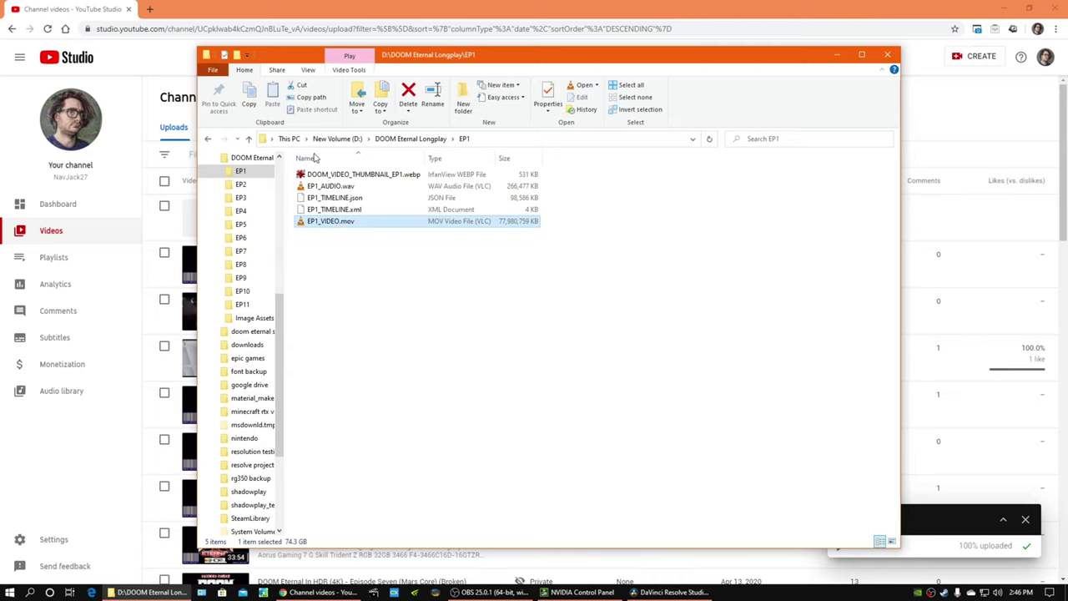
pyautogui.click(248, 139)
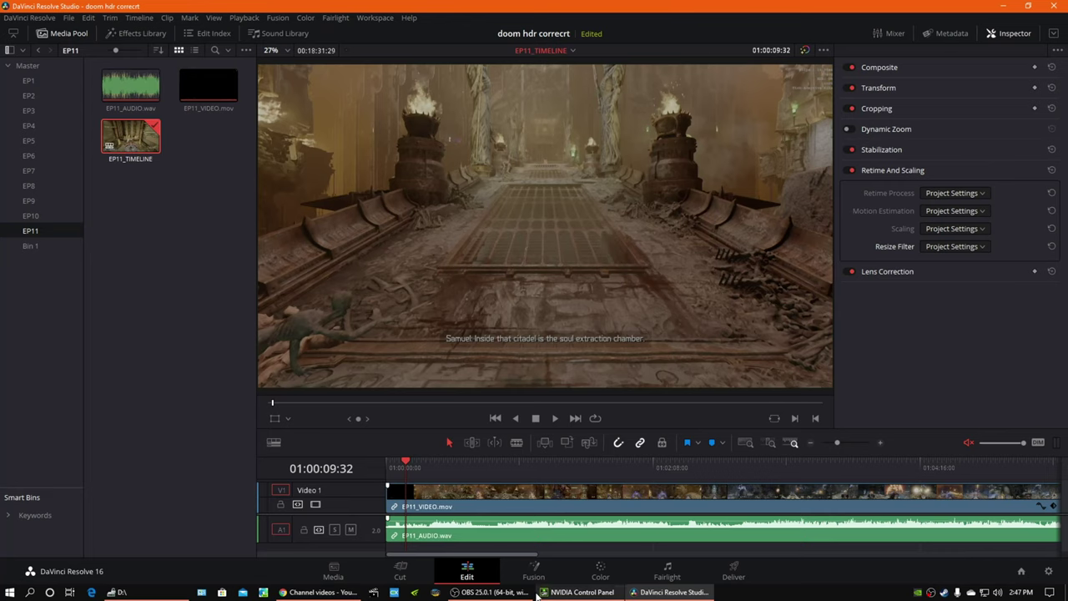
# Step: Switch to DaVinci Resolve showing EP11_TIMELINE with EP11_VIDEO.mov and EP11_AUDIO.wav
pyautogui.hotkey('alt', 'Tab')
pyautogui.hotkey('alt', 'Tab')
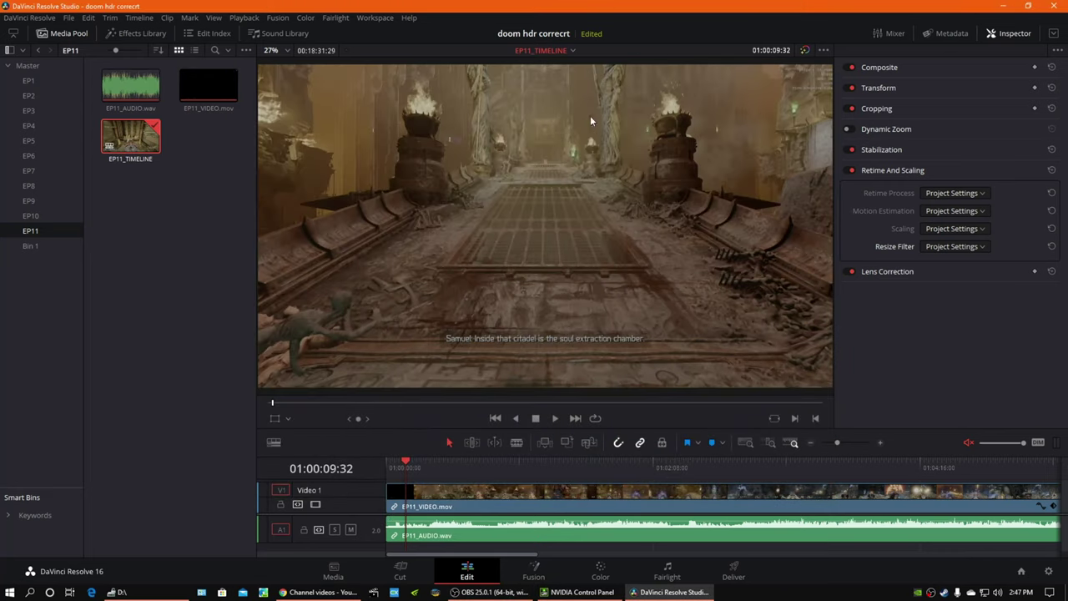
# Step: Open Episode Eleven from the YouTube Studio videos list and pause it at 0:09
pyautogui.click(319, 591)
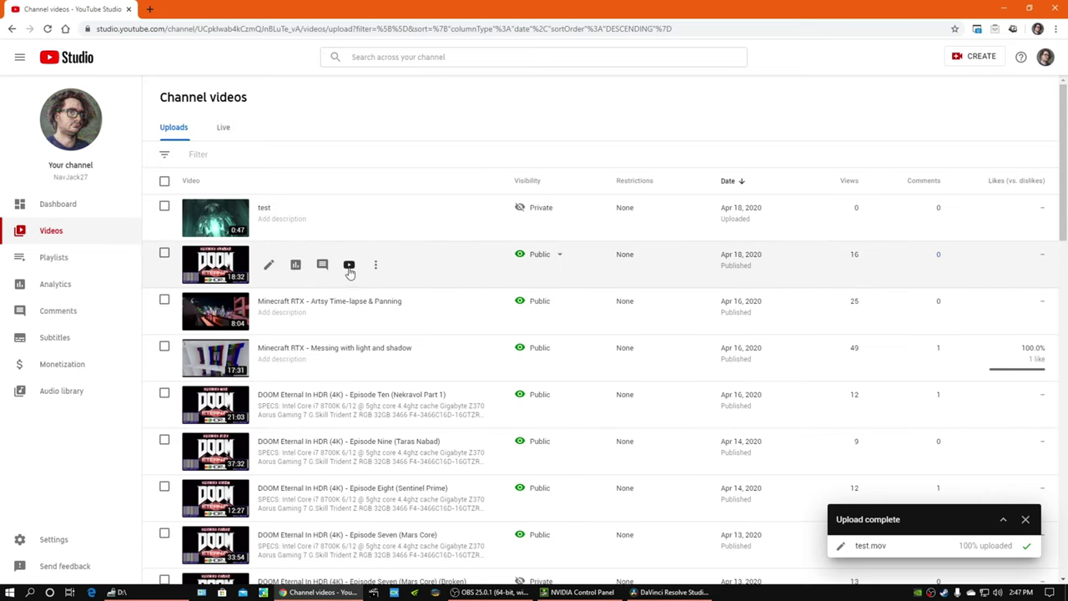
pyautogui.click(349, 265)
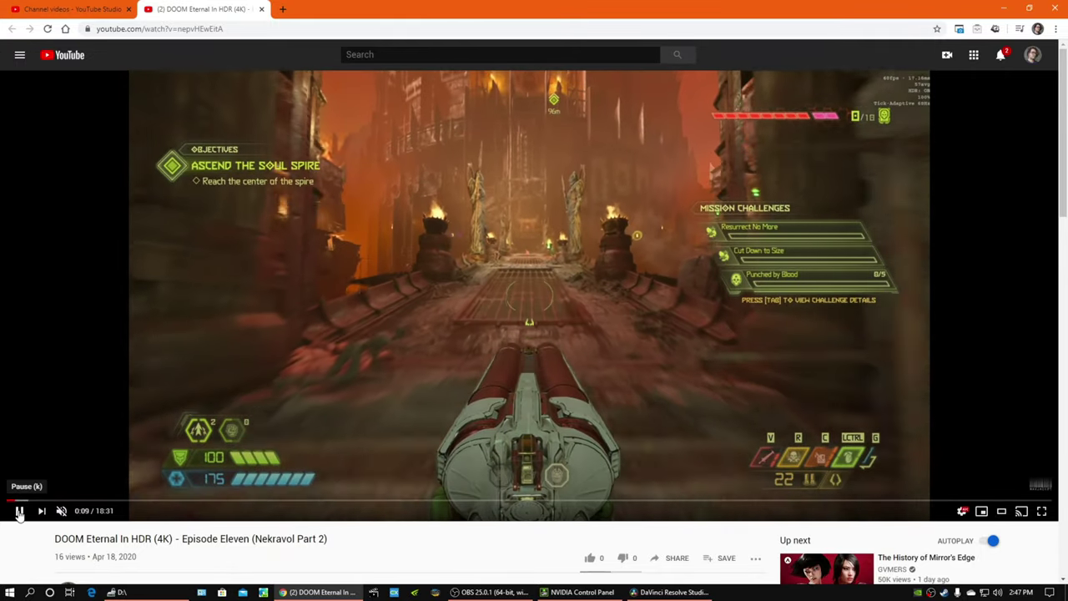
pyautogui.click(18, 511)
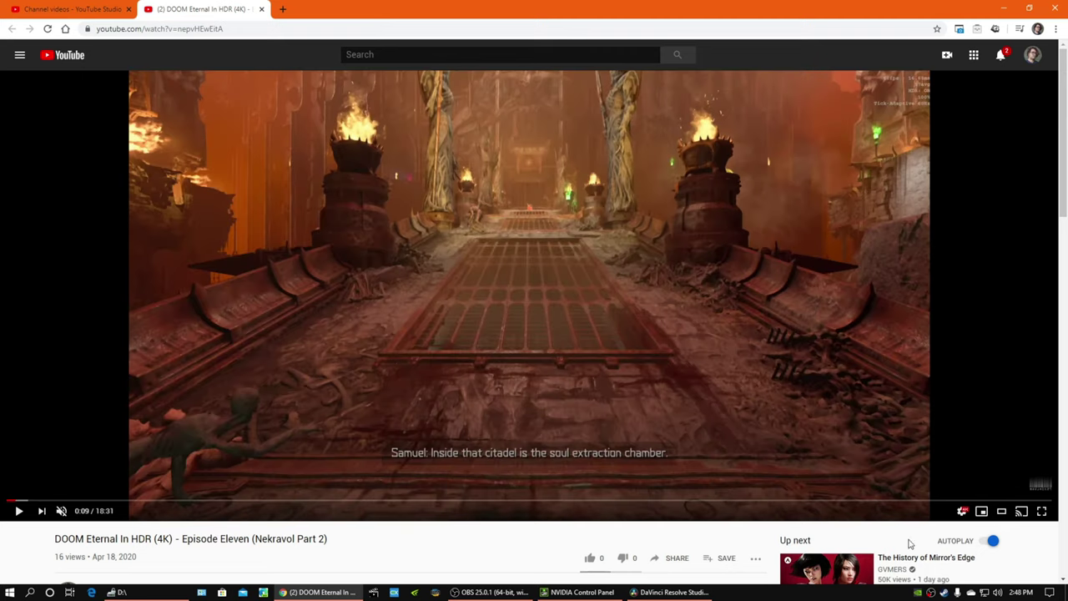
pyautogui.click(961, 511)
pyautogui.click(998, 480)
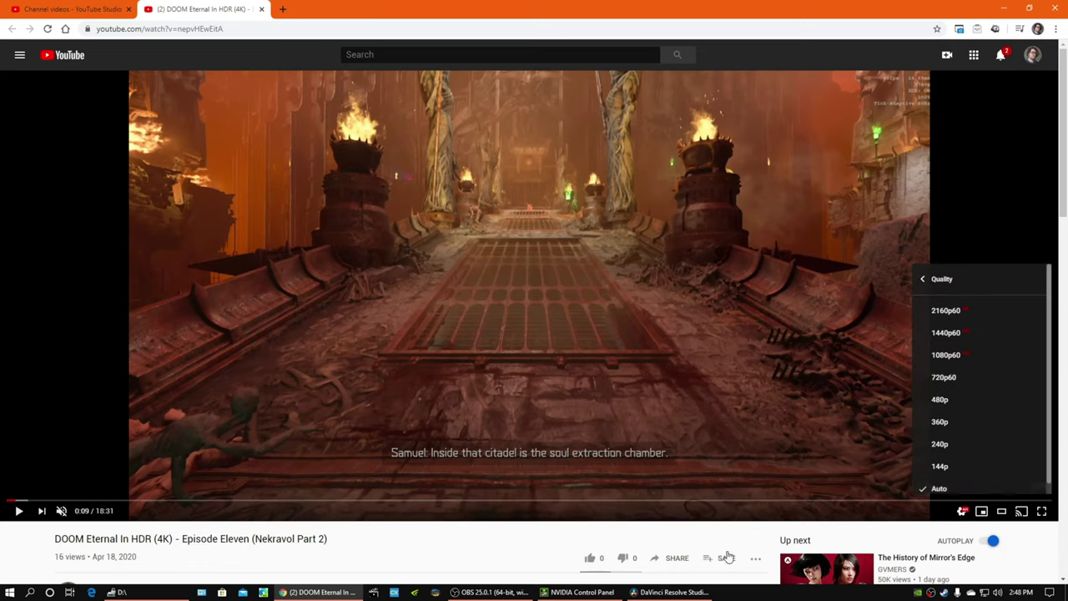
pyautogui.click(563, 314)
pyautogui.rightClick(563, 315)
pyautogui.click(621, 453)
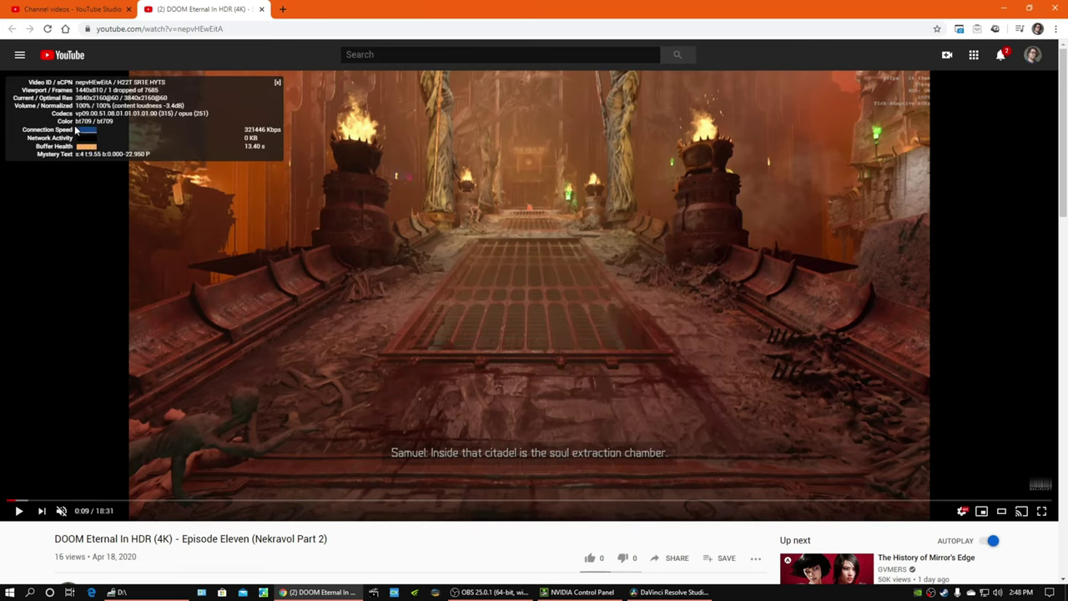
pyautogui.moveTo(75, 121); pyautogui.dragTo(114, 121)
pyautogui.click(129, 130)
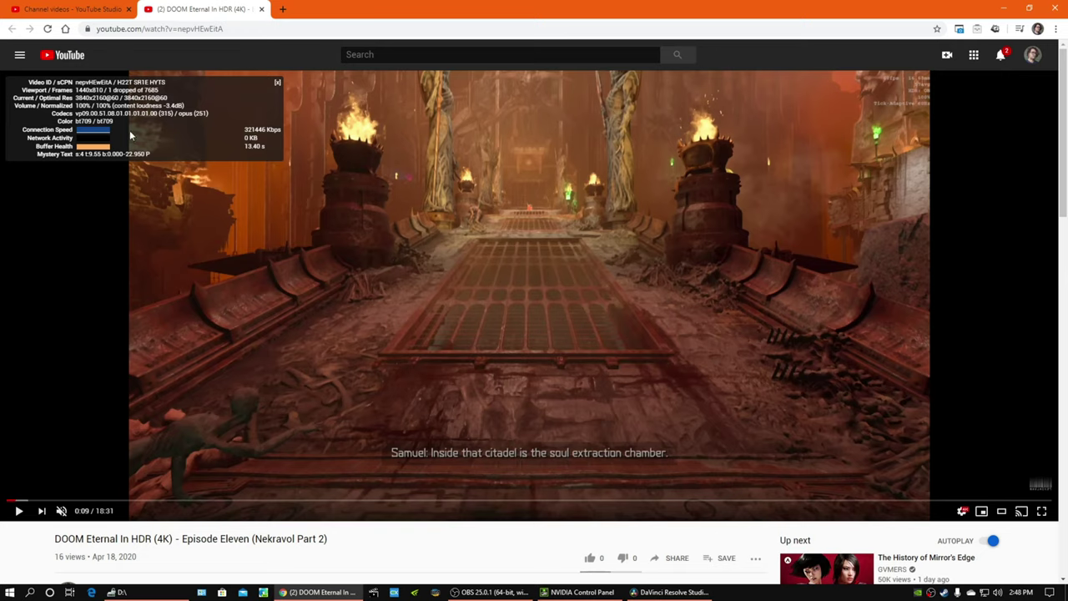
pyautogui.click(277, 83)
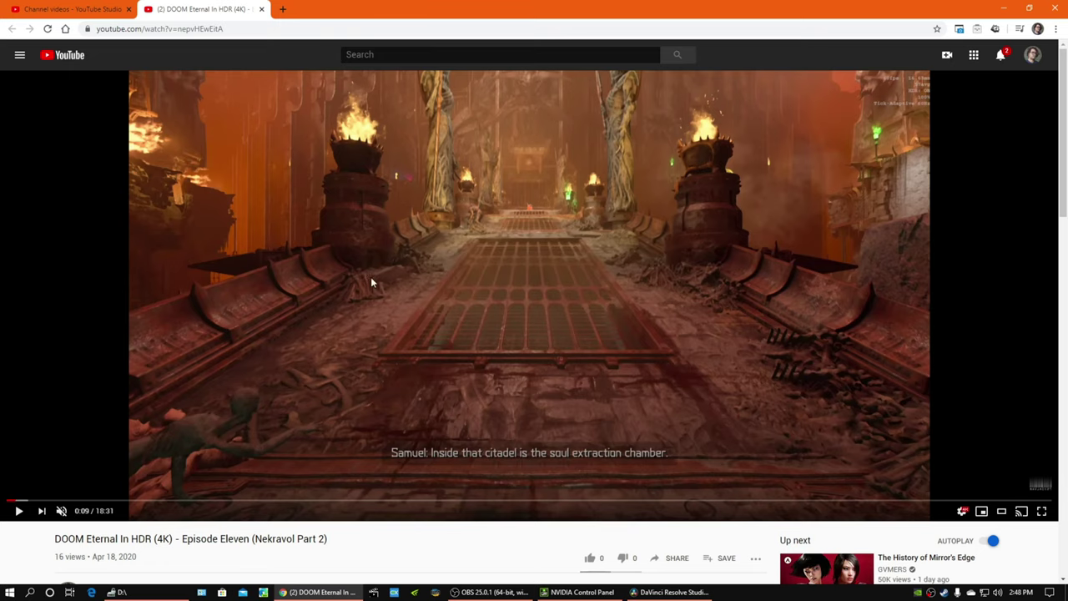
pyautogui.rightClick(294, 239)
pyautogui.click(333, 391)
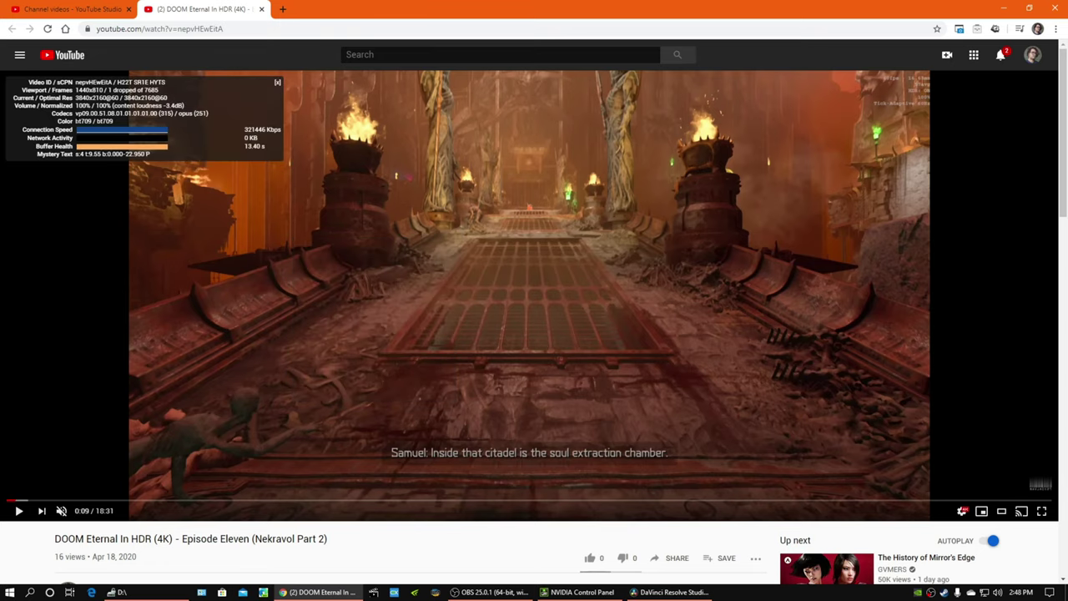
pyautogui.doubleClick(83, 121)
pyautogui.moveTo(77, 121); pyautogui.dragTo(116, 125)
pyautogui.click(278, 84)
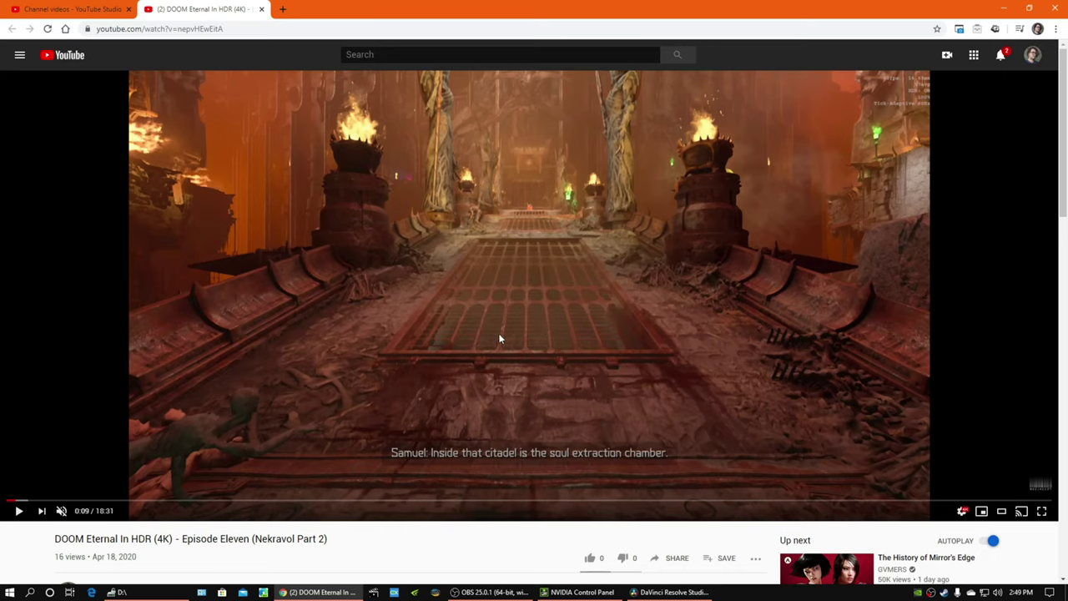
# Step: Play Episode Eleven, pause it at 0:21, then resume playback
pyautogui.click(19, 511)
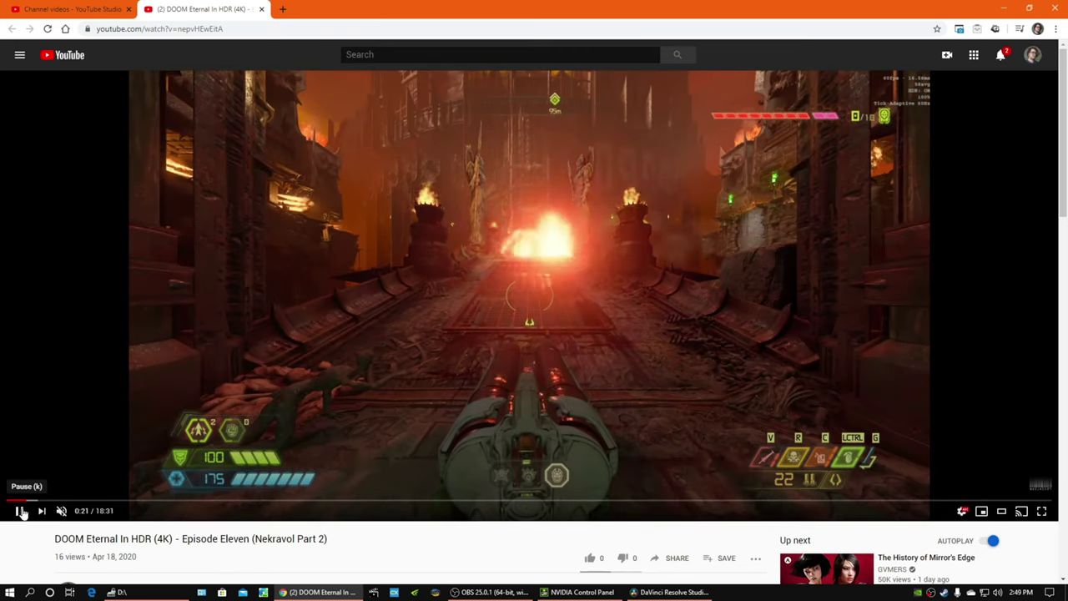
pyautogui.click(20, 511)
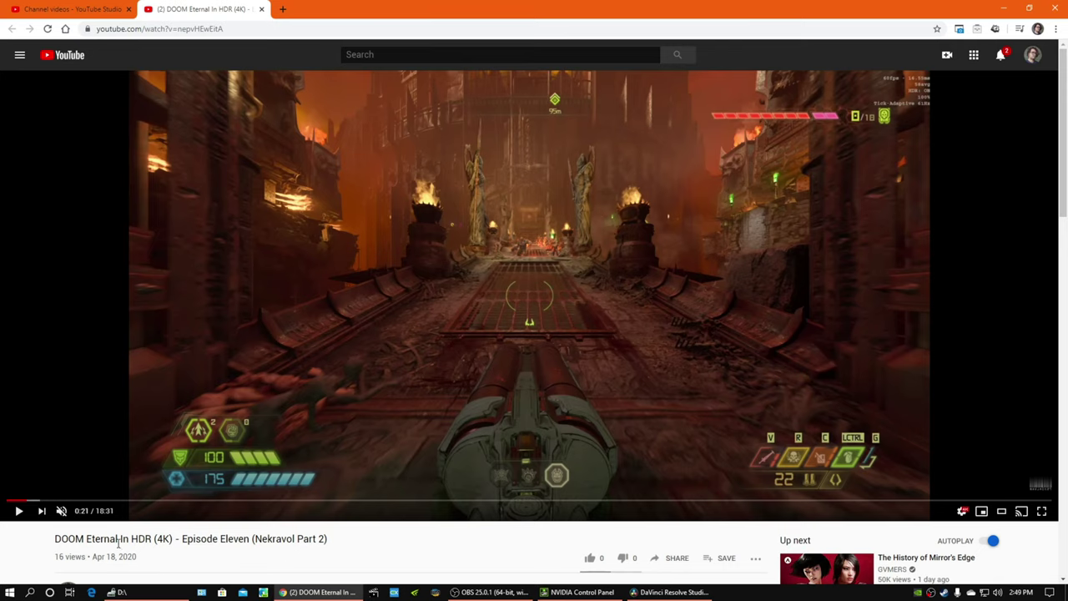
pyautogui.click(451, 413)
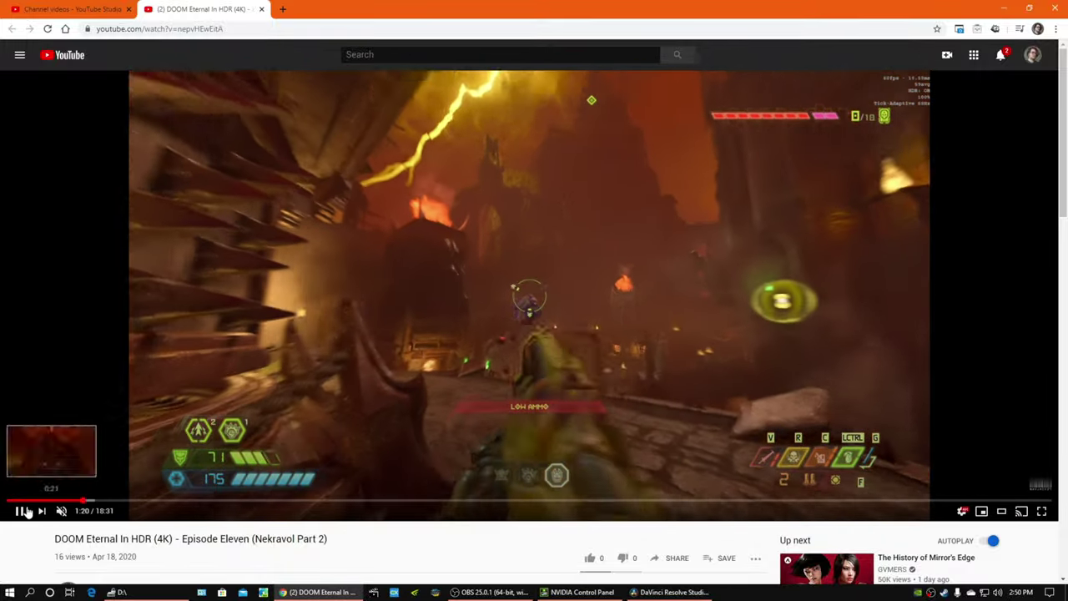
# Step: Pause Episode Eleven at 1:21 and open the DOOM NO COMMENTARY playlist in a new tab
pyautogui.click(23, 511)
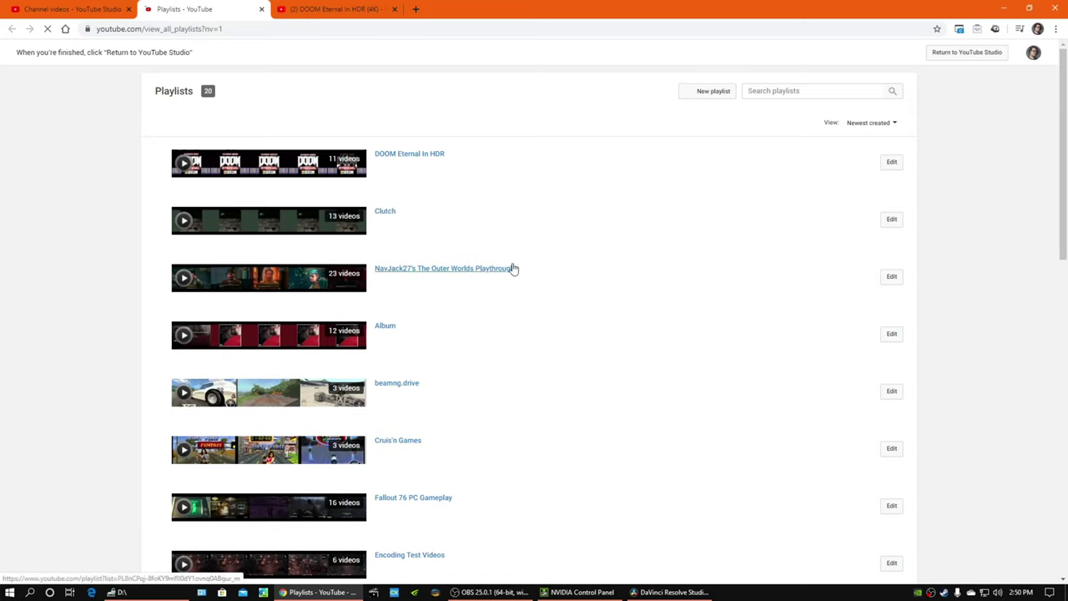
pyautogui.scroll(-3, 520, 349)
pyautogui.scroll(-8, 520, 349)
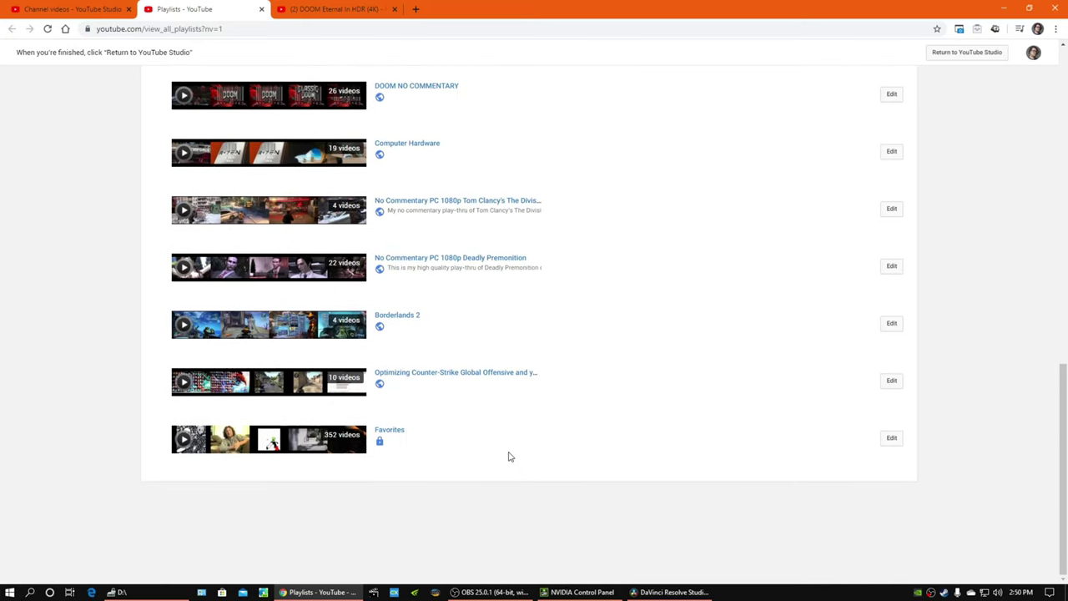
pyautogui.scroll(3, 463, 434)
pyautogui.scroll(-1, 579, 396)
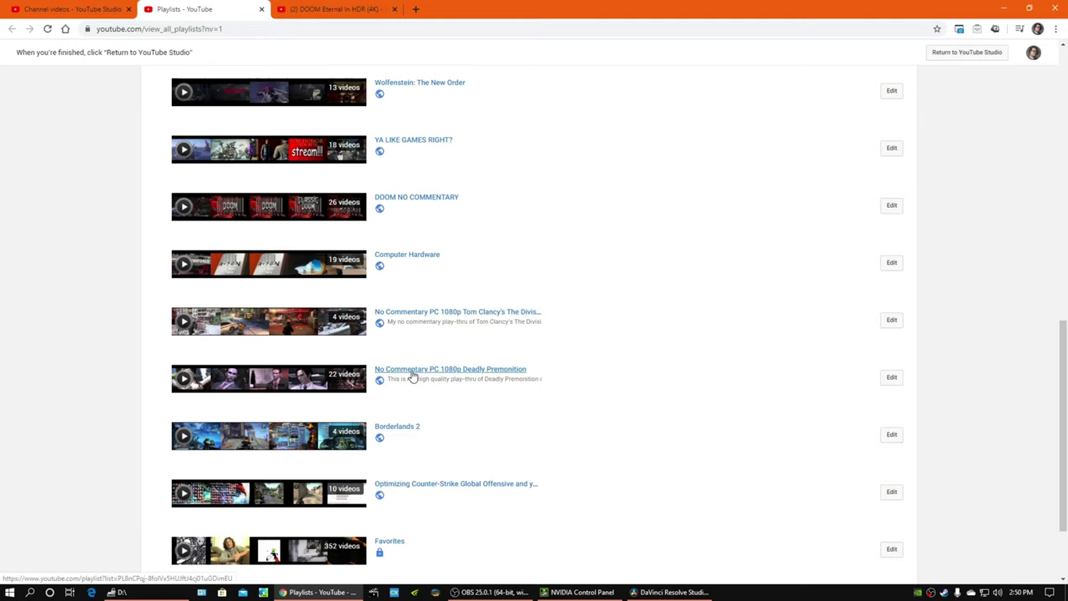
pyautogui.middleClick(447, 372)
pyautogui.click(334, 9)
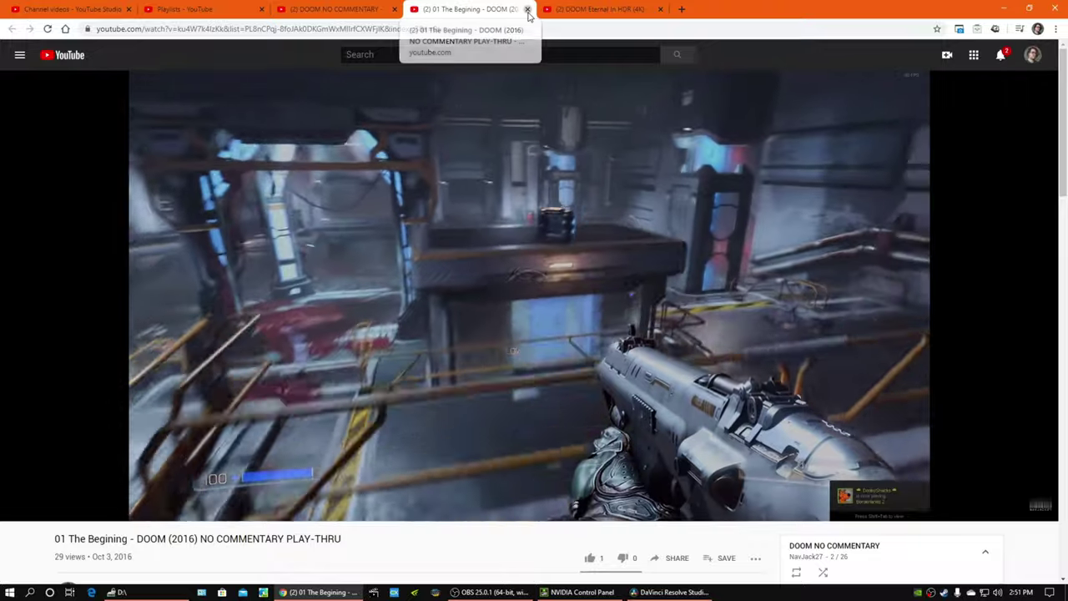
# Step: Close the DOOM NO COMMENTARY tabs, then play and close a Wolfenstein: The New Order episode
pyautogui.click(526, 9)
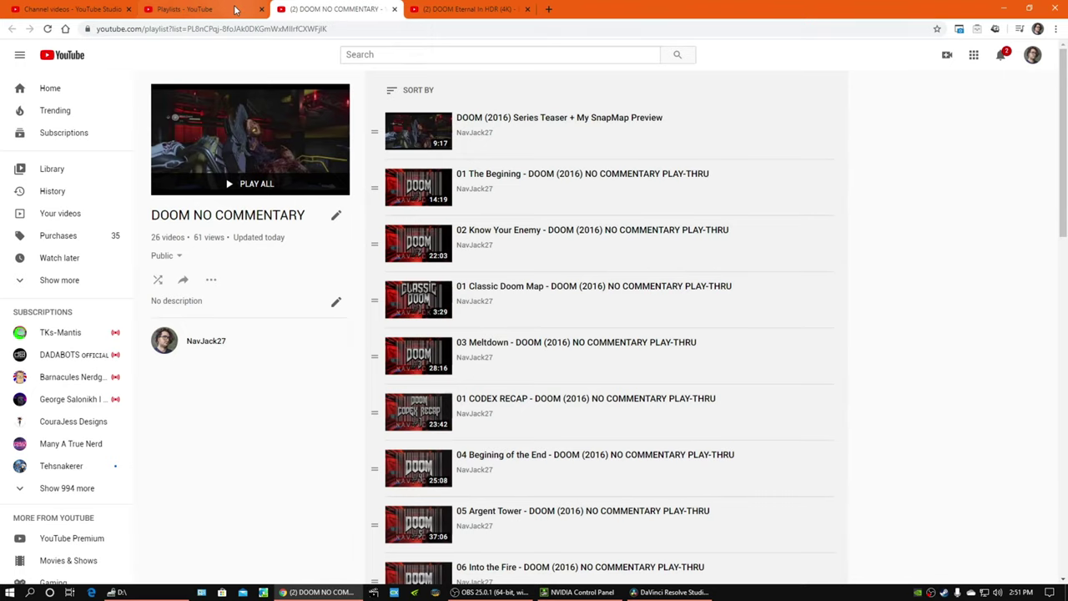
pyautogui.click(394, 9)
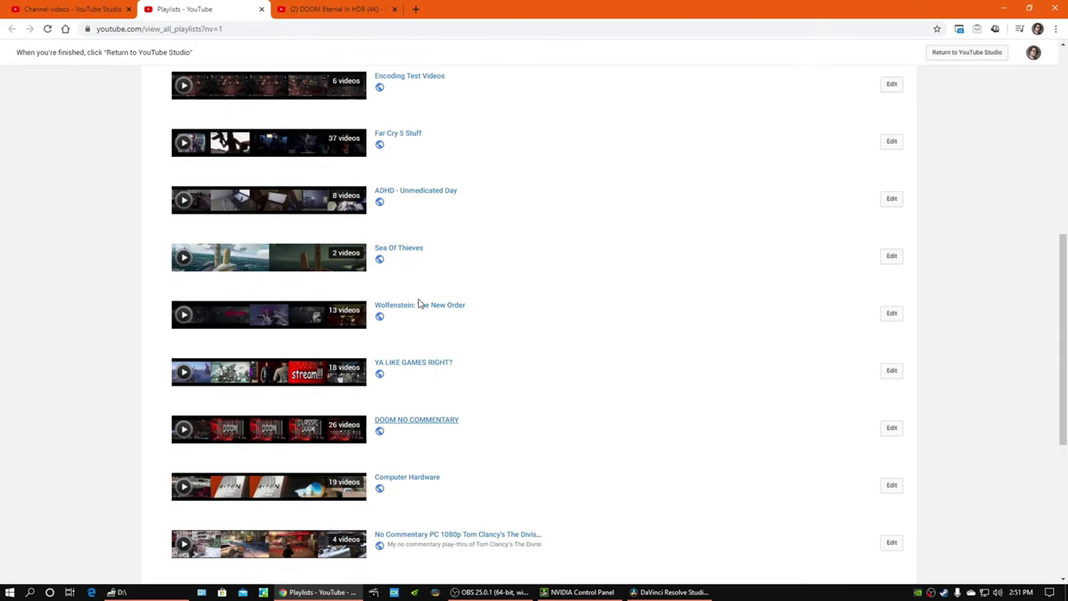
pyautogui.middleClick(417, 302)
pyautogui.click(321, 6)
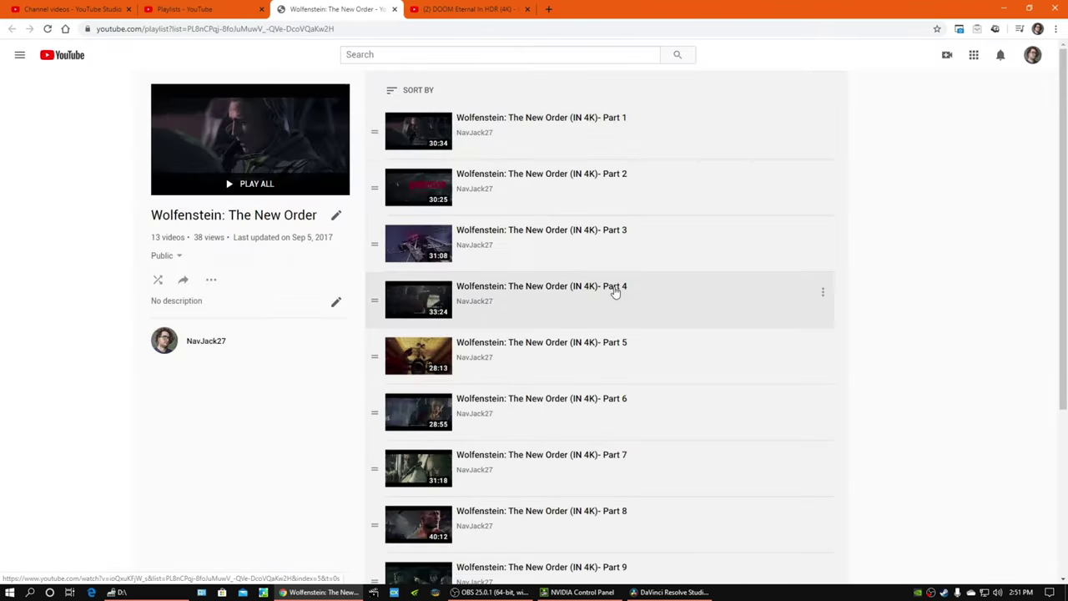
pyautogui.middleClick(512, 123)
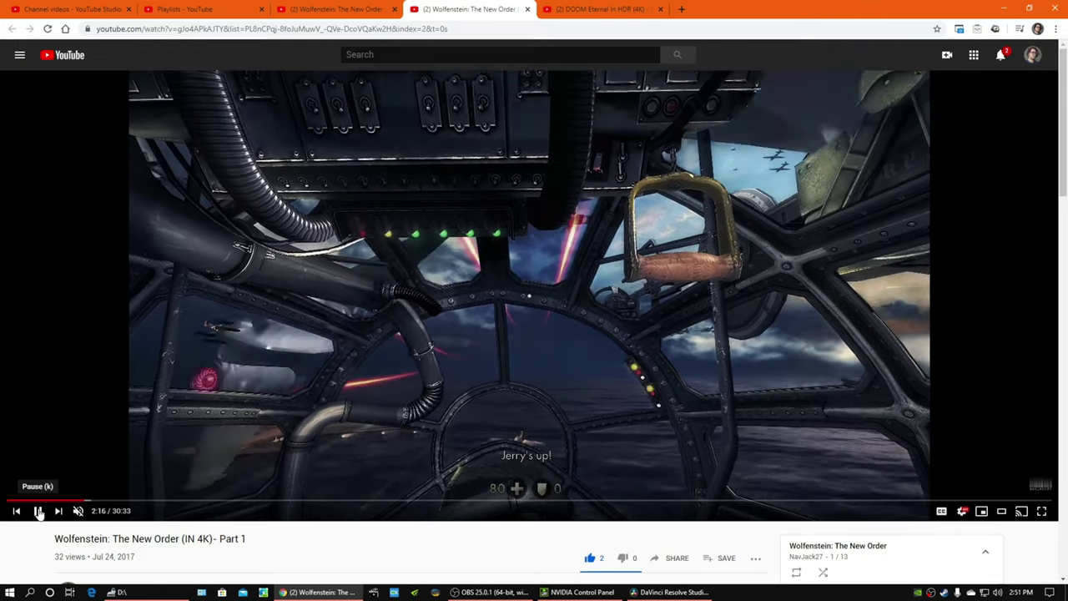
pyautogui.click(37, 511)
pyautogui.click(528, 10)
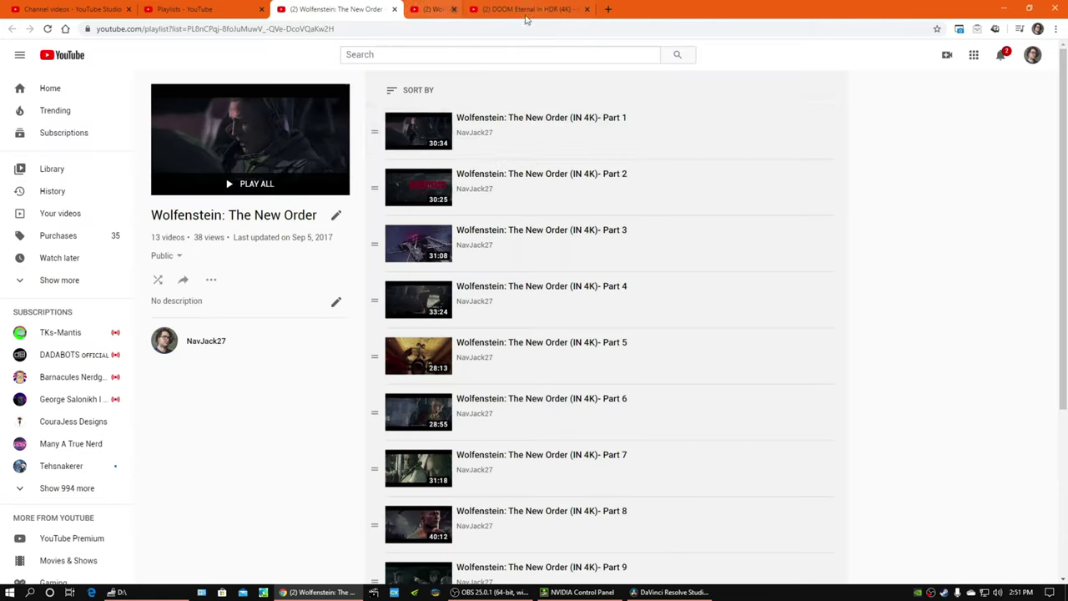
pyautogui.click(396, 9)
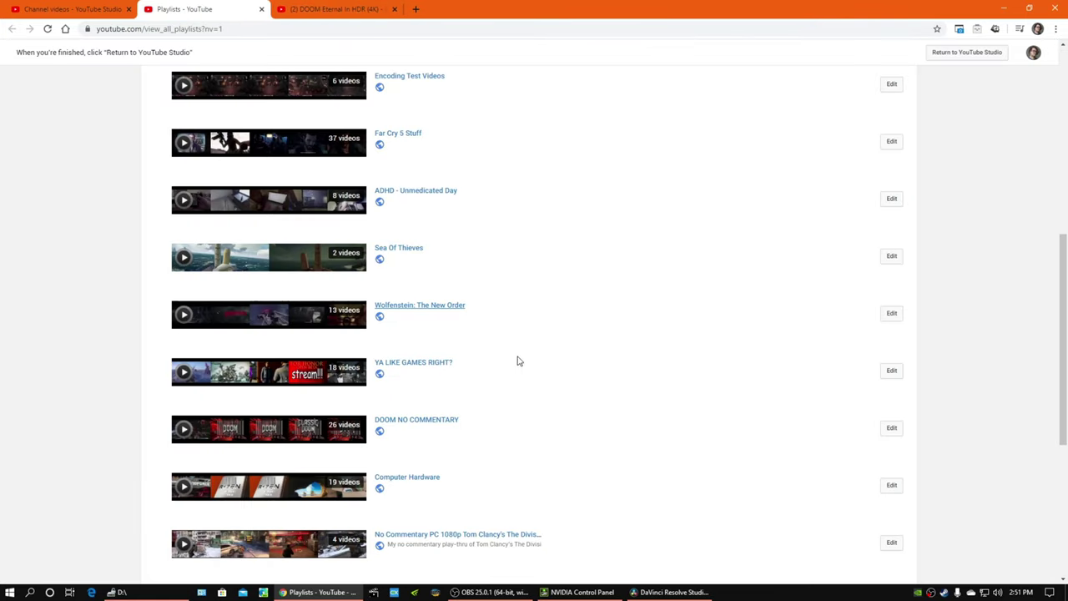
# Step: Sample an Outer Worlds video near 9:43, close it, and open the DOOM Eternal In HDR playlist
pyautogui.scroll(4, 506, 358)
pyautogui.scroll(1, 505, 369)
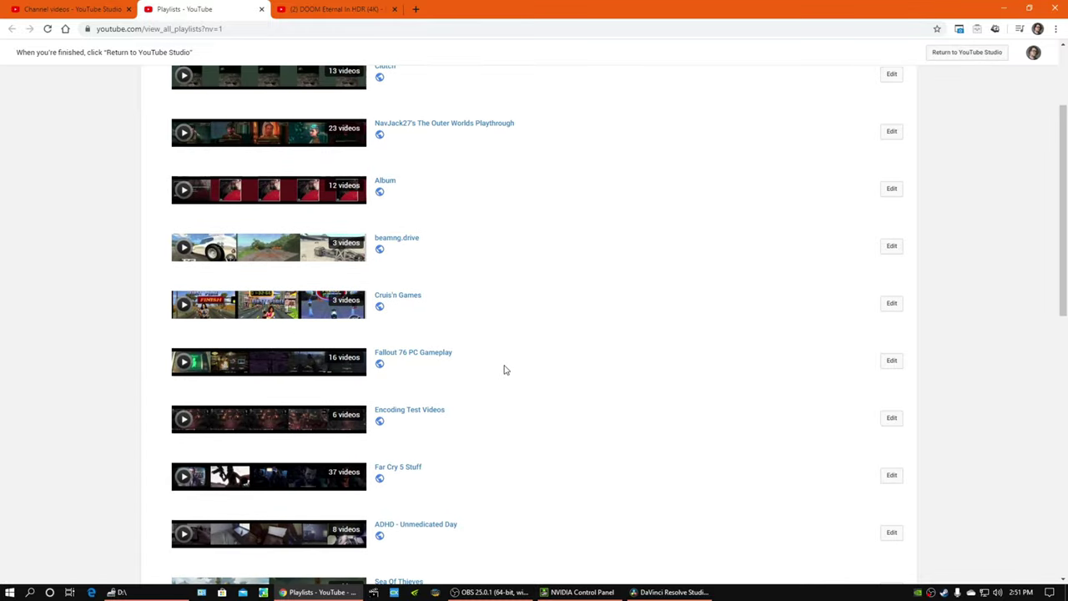
pyautogui.scroll(2, 496, 374)
pyautogui.scroll(1, 449, 473)
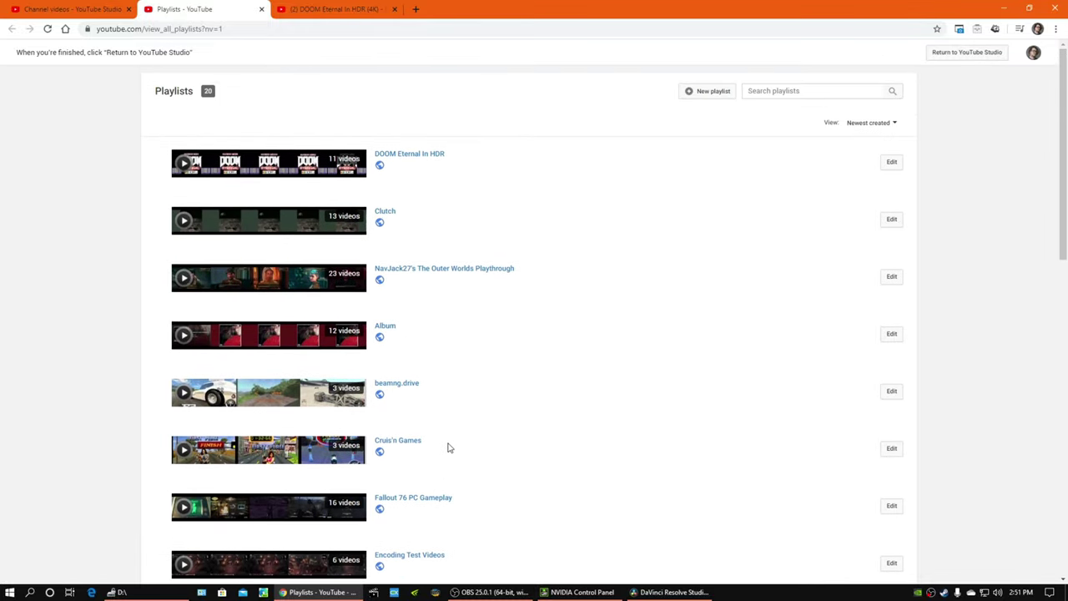
pyautogui.middleClick(426, 272)
pyautogui.click(338, 6)
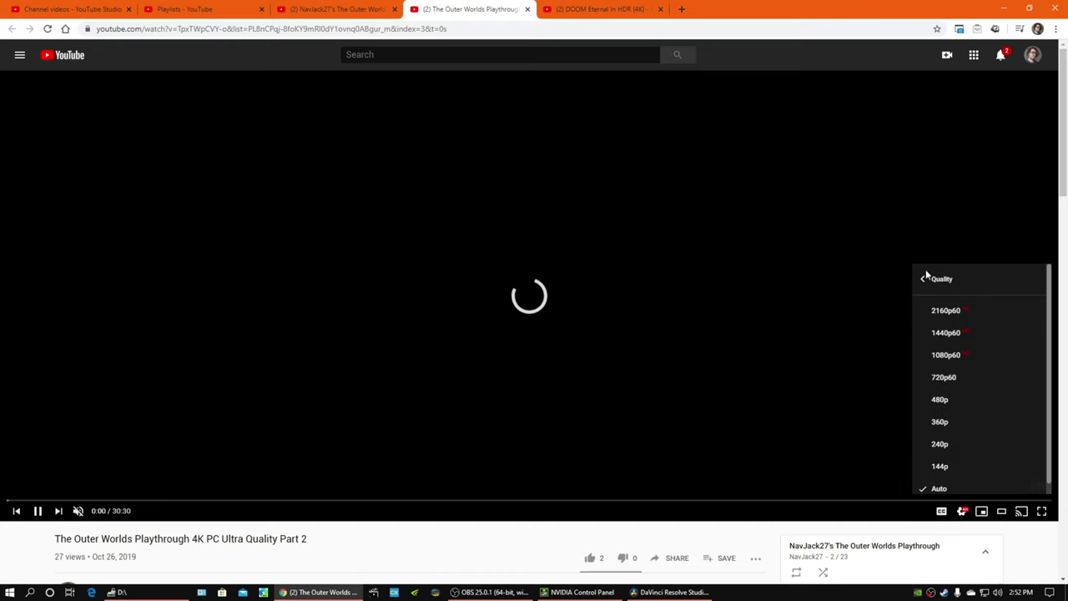
pyautogui.click(342, 503)
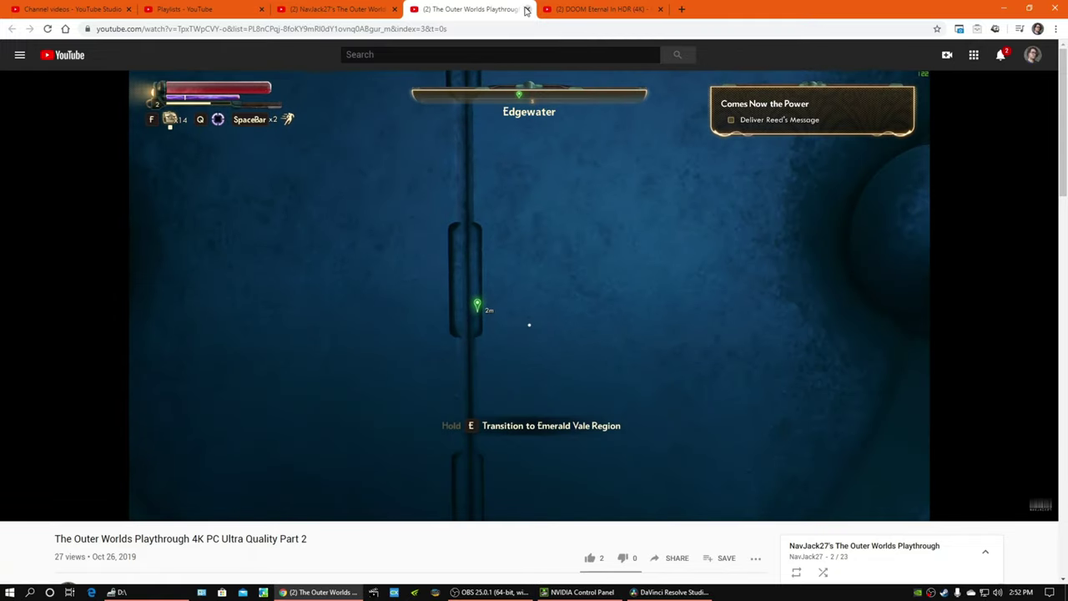
pyautogui.click(526, 10)
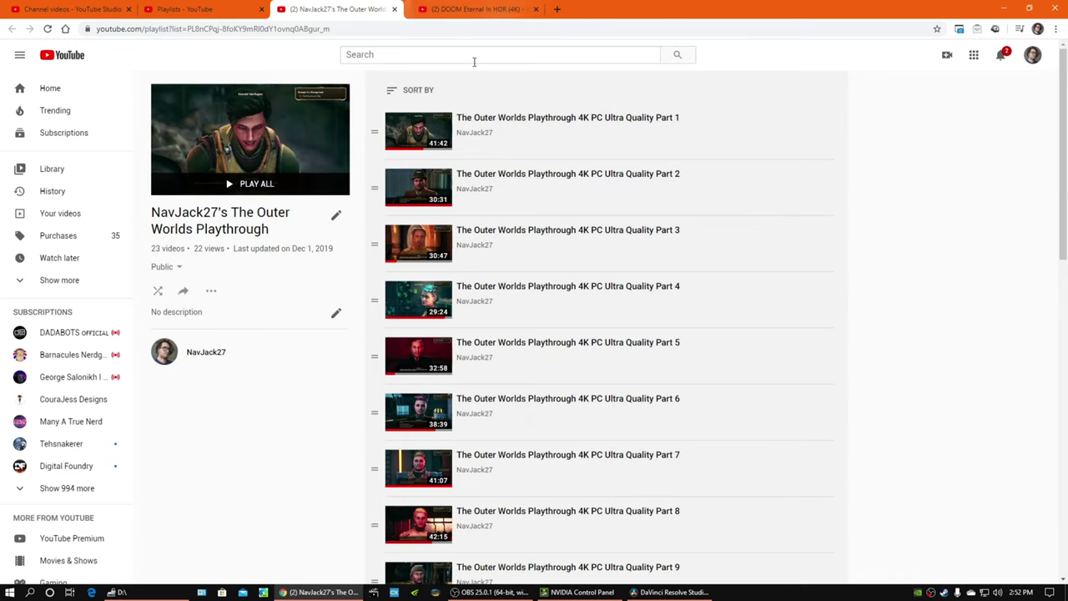
pyautogui.click(393, 9)
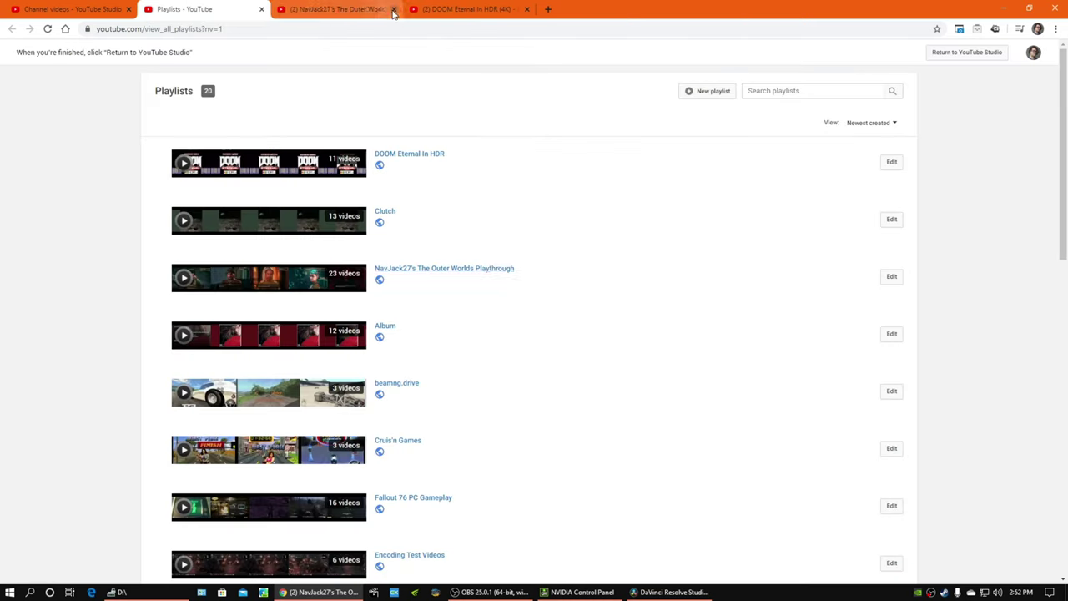
pyautogui.middleClick(419, 162)
pyautogui.click(372, 11)
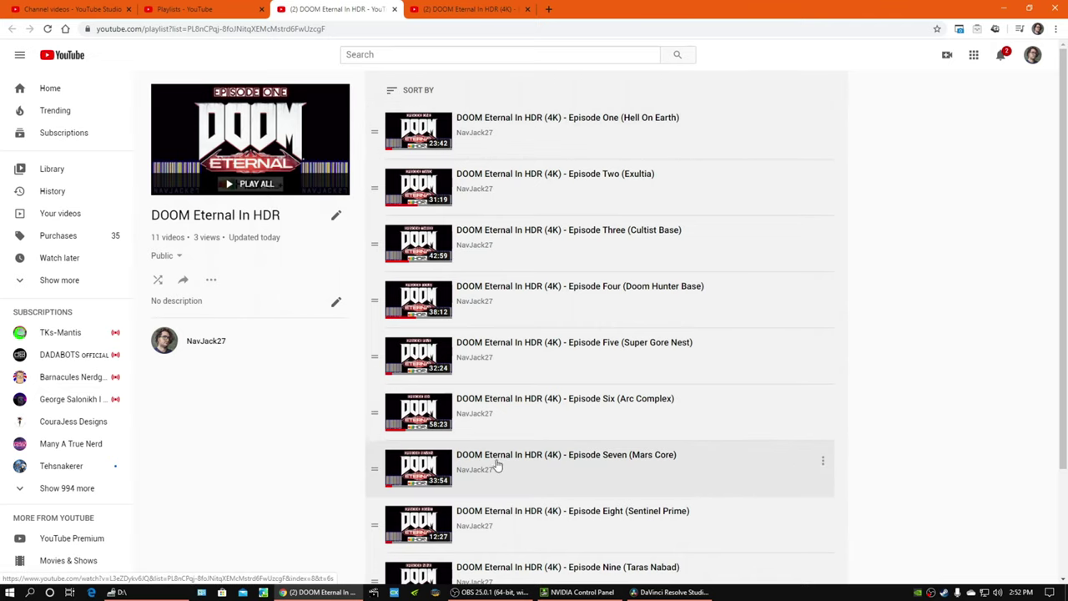
# Step: Bring Resolve forward and open the recorded clip from Bin 1
pyautogui.click(656, 590)
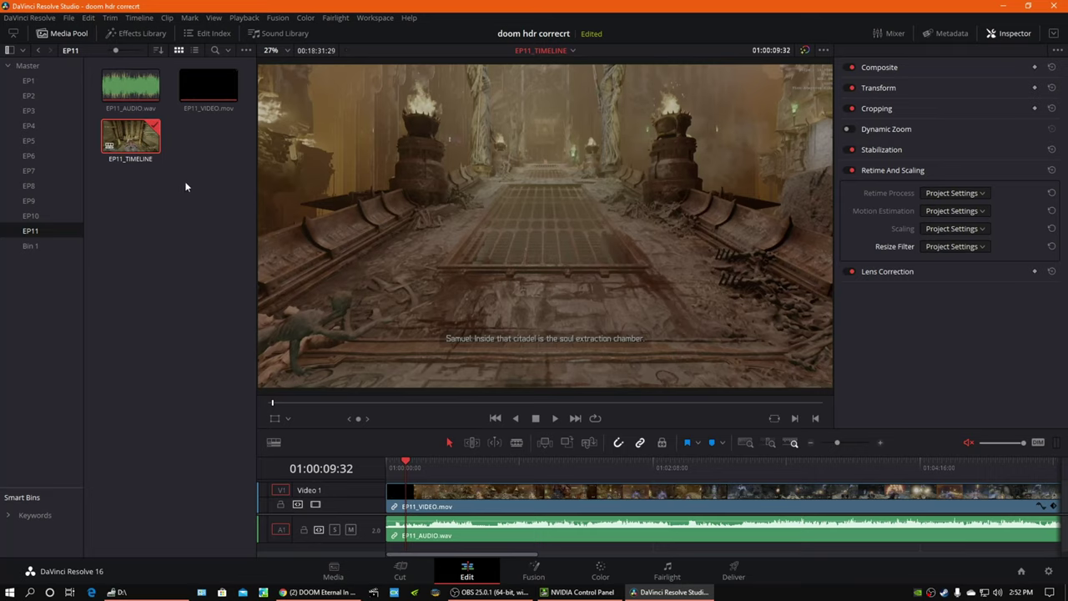
pyautogui.click(37, 243)
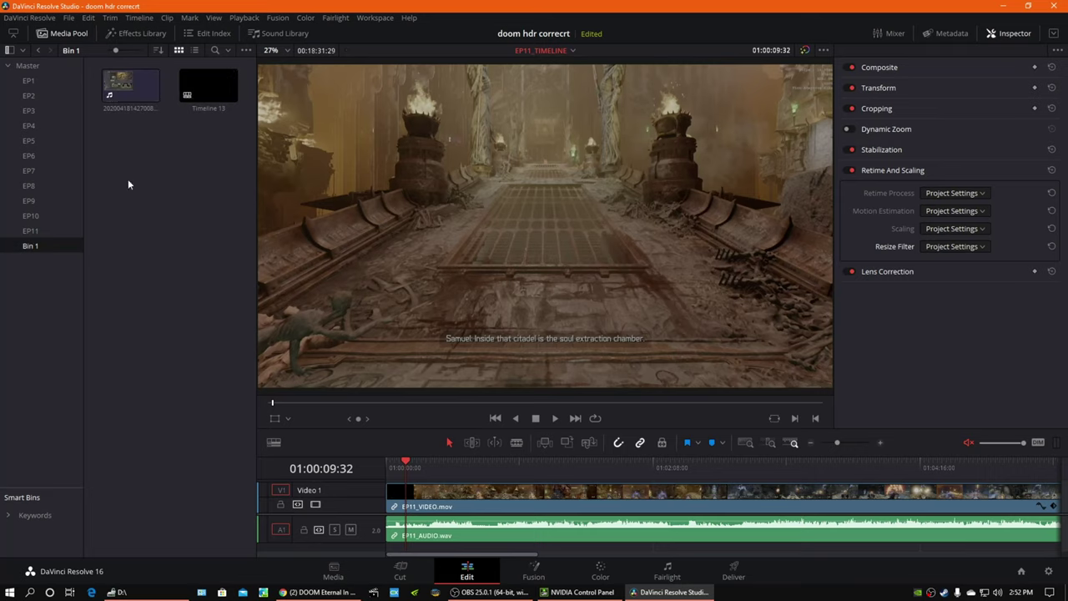
pyautogui.doubleClick(209, 85)
# Step: Open the MediaInfo report for the recorded mp4 in F:\recording\RECentral
pyautogui.click(116, 592)
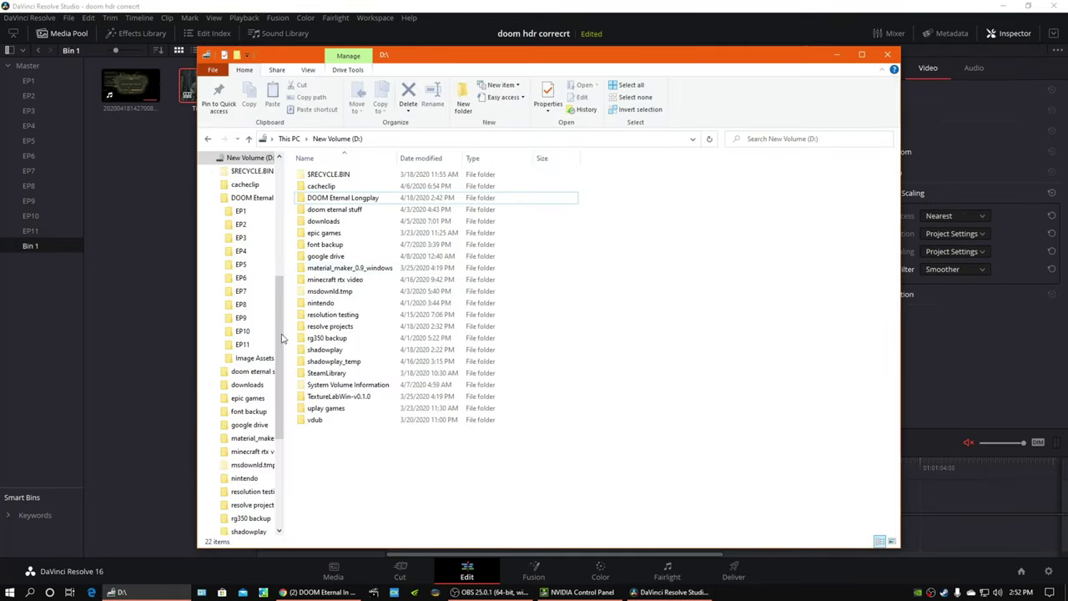
pyautogui.scroll(-3, 254, 506)
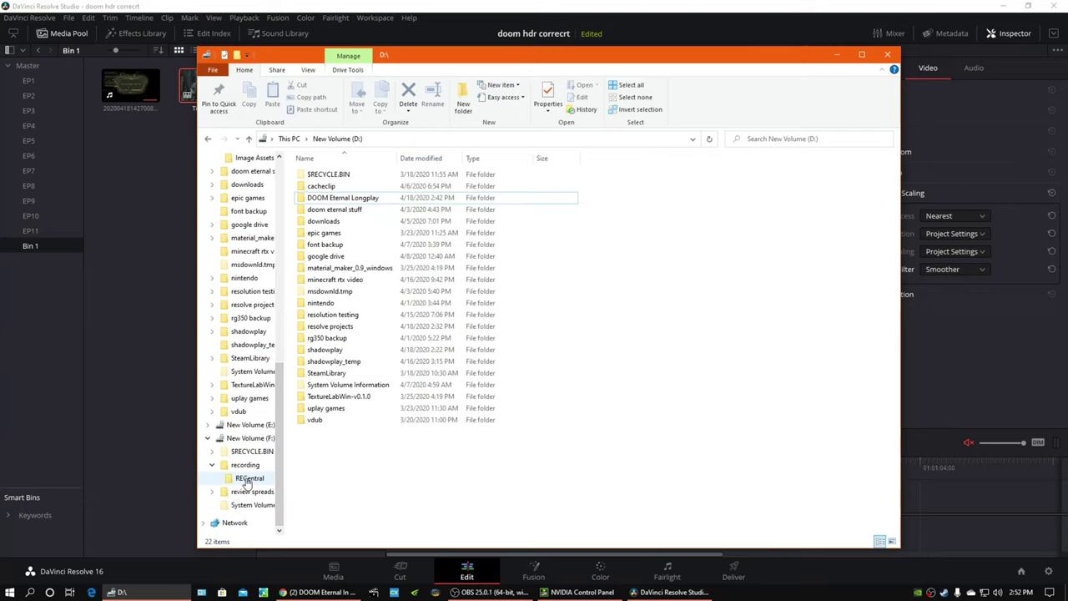
pyautogui.click(249, 477)
pyautogui.click(329, 175)
pyautogui.rightClick(326, 172)
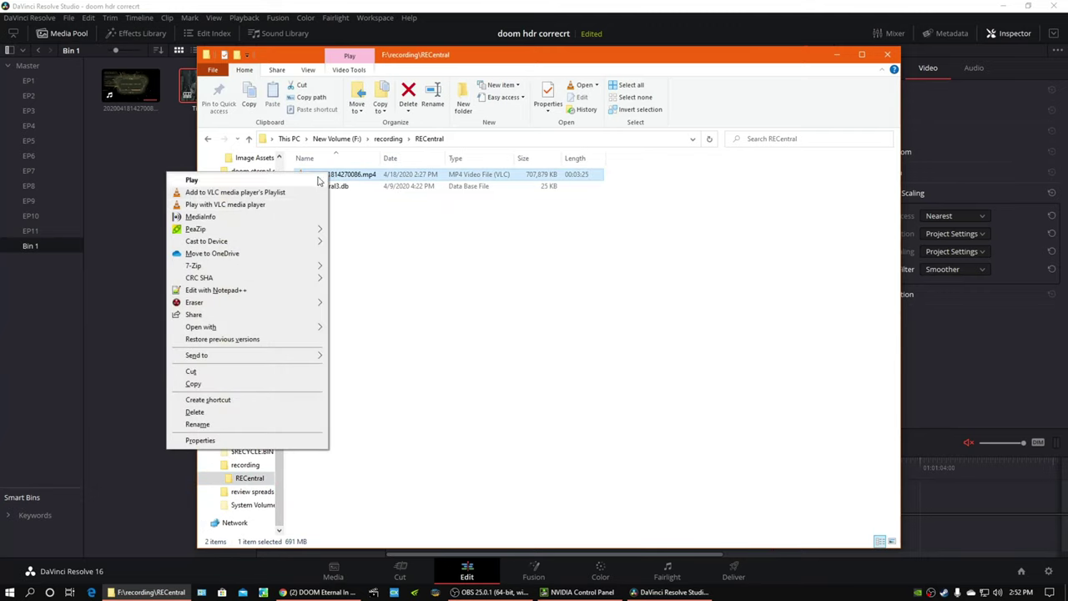
pyautogui.click(280, 216)
# Step: Confirm the mp4's Width and Height read 2560×1440, then close MediaInfo
pyautogui.click(837, 57)
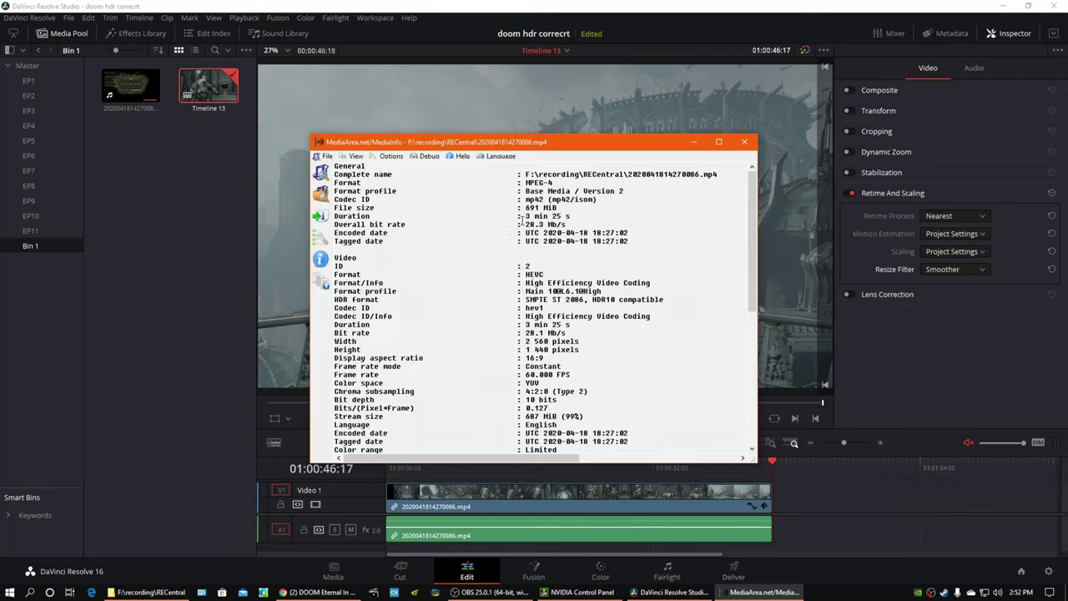
pyautogui.scroll(-1, 572, 308)
pyautogui.moveTo(591, 325); pyautogui.dragTo(335, 317)
pyautogui.click(744, 142)
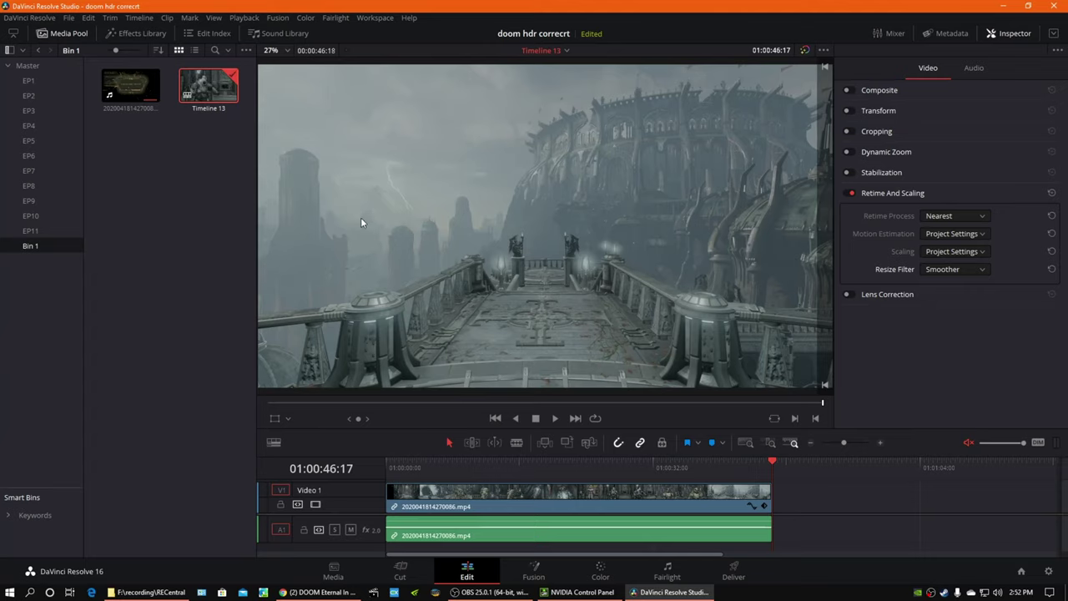
# Step: View the Doom clip at 100% zoom, pan to the bridge railing, and park the playhead at 01:00:22:28
pyautogui.click(287, 50)
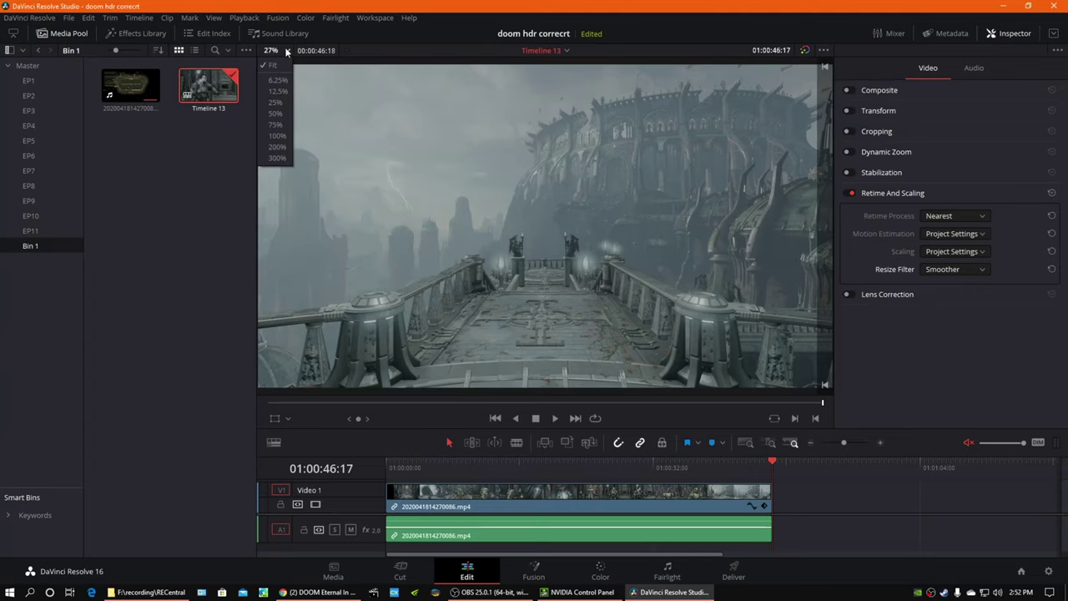
pyautogui.click(279, 137)
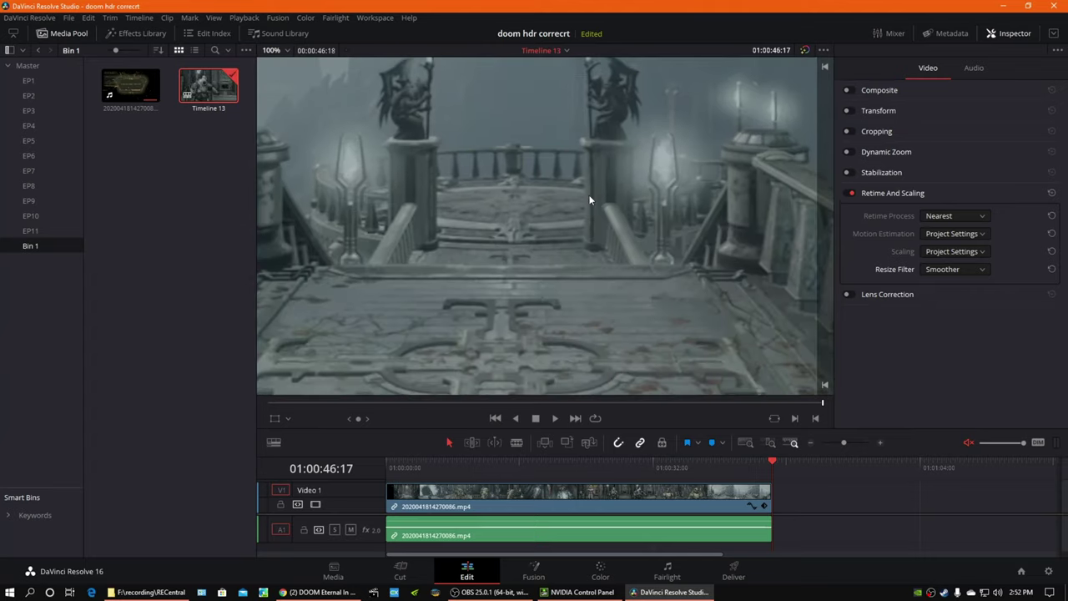
pyautogui.moveTo(540, 217); pyautogui.dragTo(547, 269)
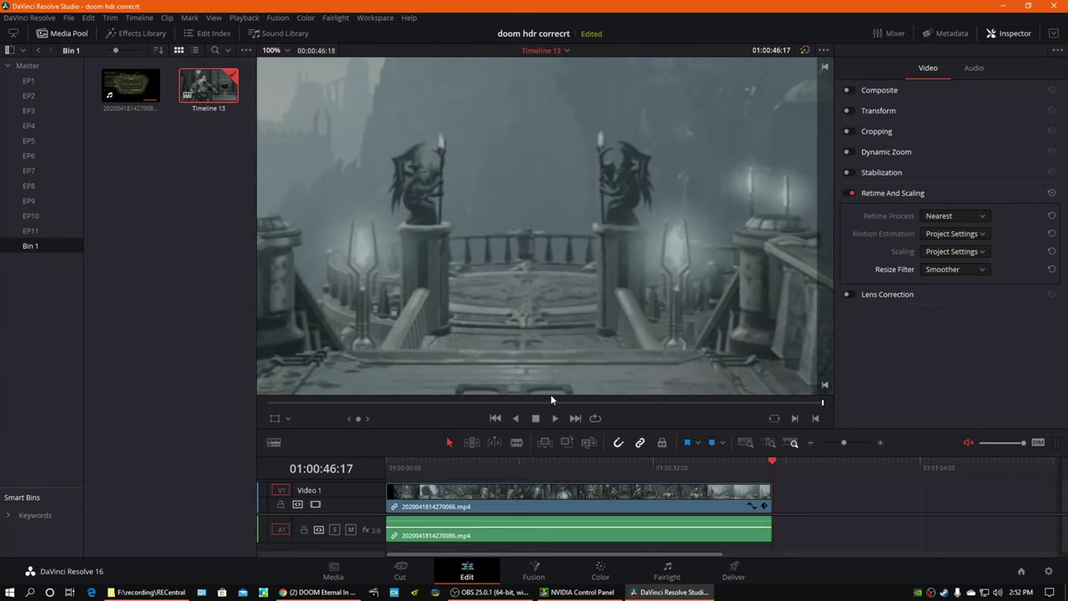
pyautogui.click(538, 403)
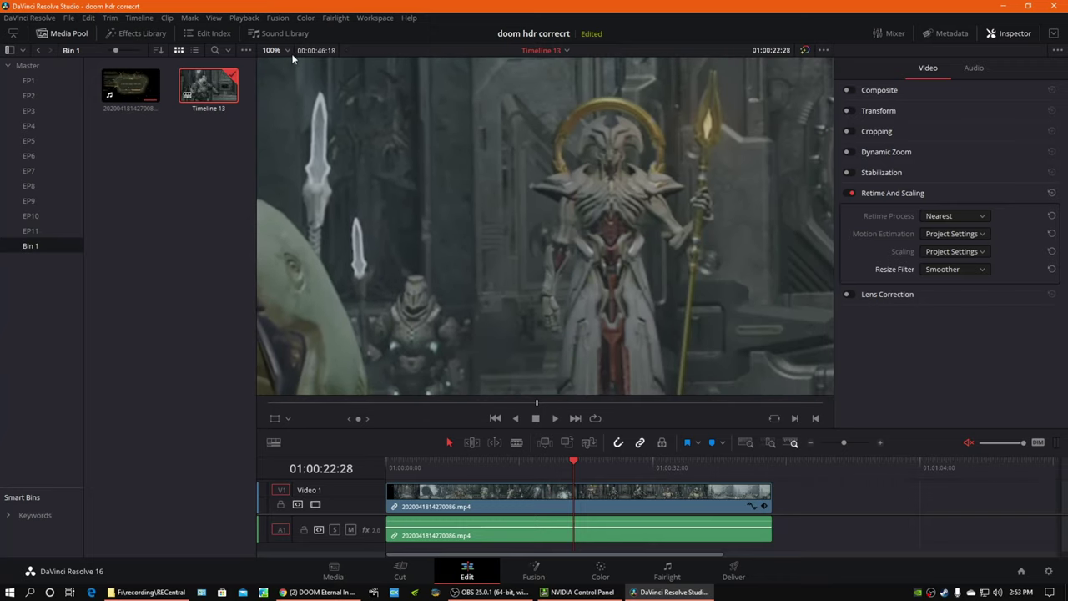
# Step: Return the viewer to Fit, visit the Color page, go back to Edit, then switch to Chrome
pyautogui.click(288, 50)
pyautogui.click(274, 66)
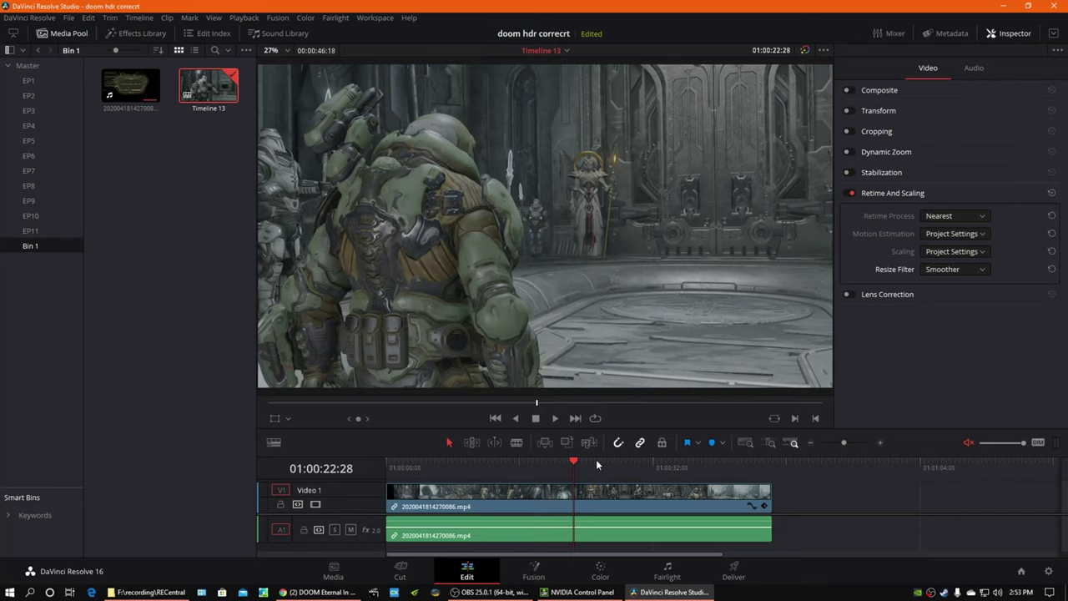
pyautogui.click(600, 572)
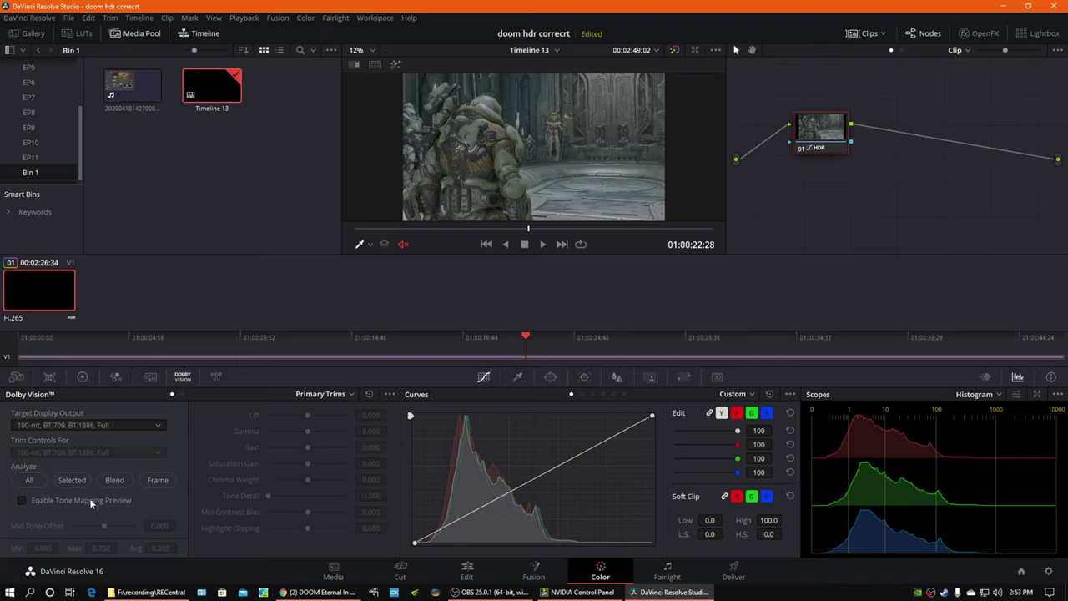
pyautogui.click(466, 571)
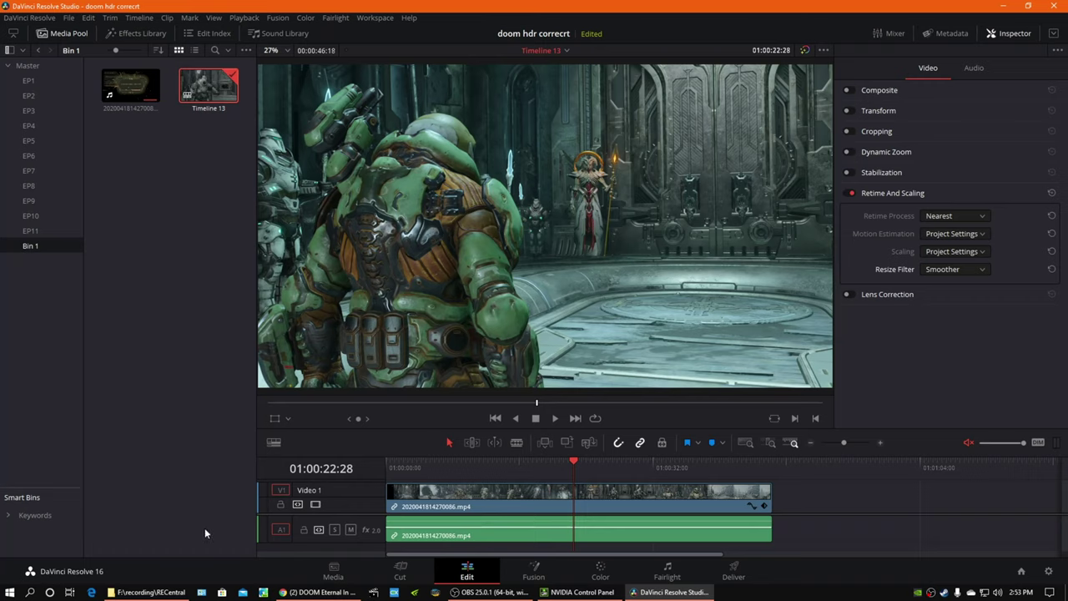
pyautogui.click(319, 592)
# Step: Close the DOOM Eternal In HDR playlist and Playlists tabs, keeping Episode Eleven, then show YouTube Studio
pyautogui.scroll(-2, 309, 432)
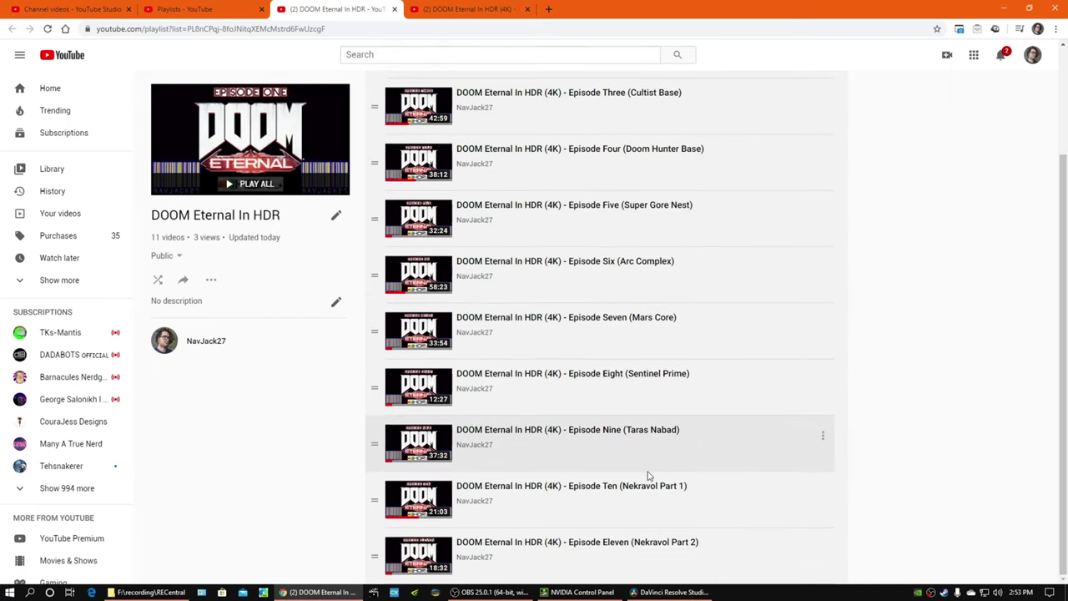
pyautogui.scroll(2, 637, 472)
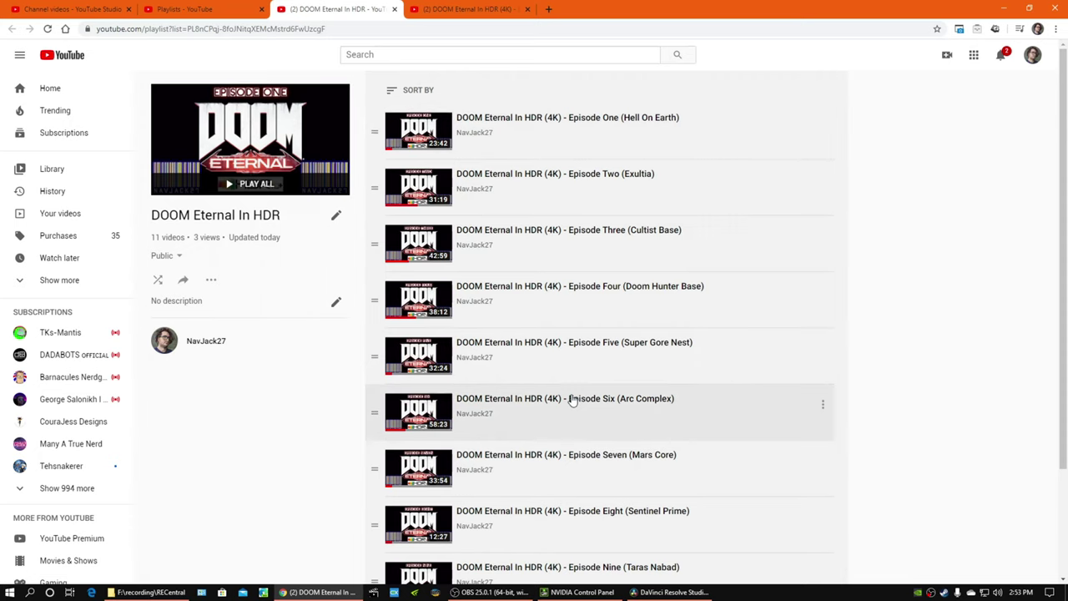
pyautogui.scroll(-2, 567, 409)
pyautogui.scroll(2, 572, 475)
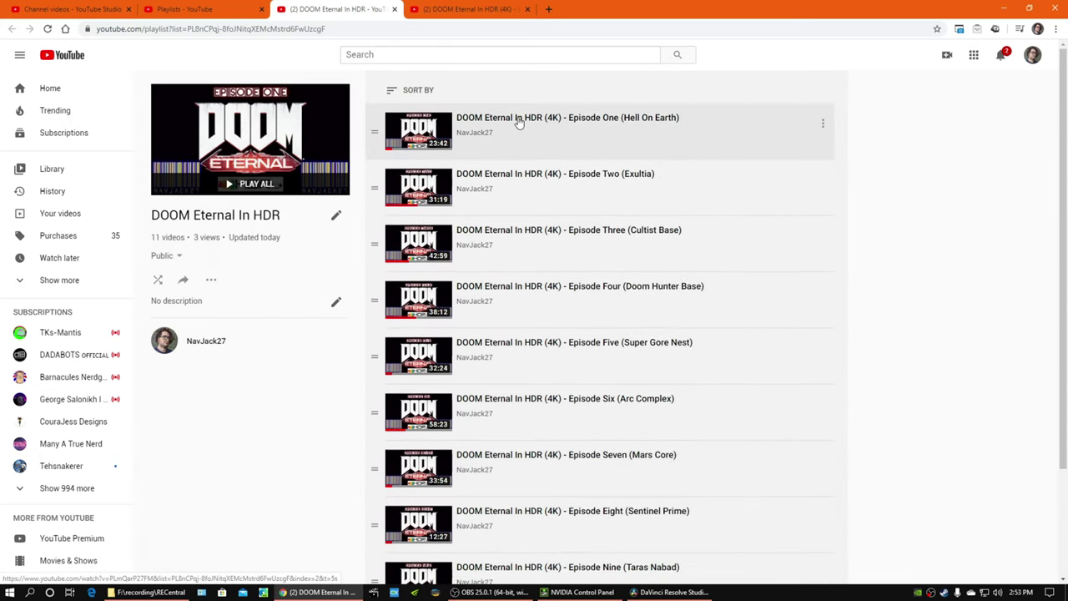
pyautogui.scroll(-2, 577, 475)
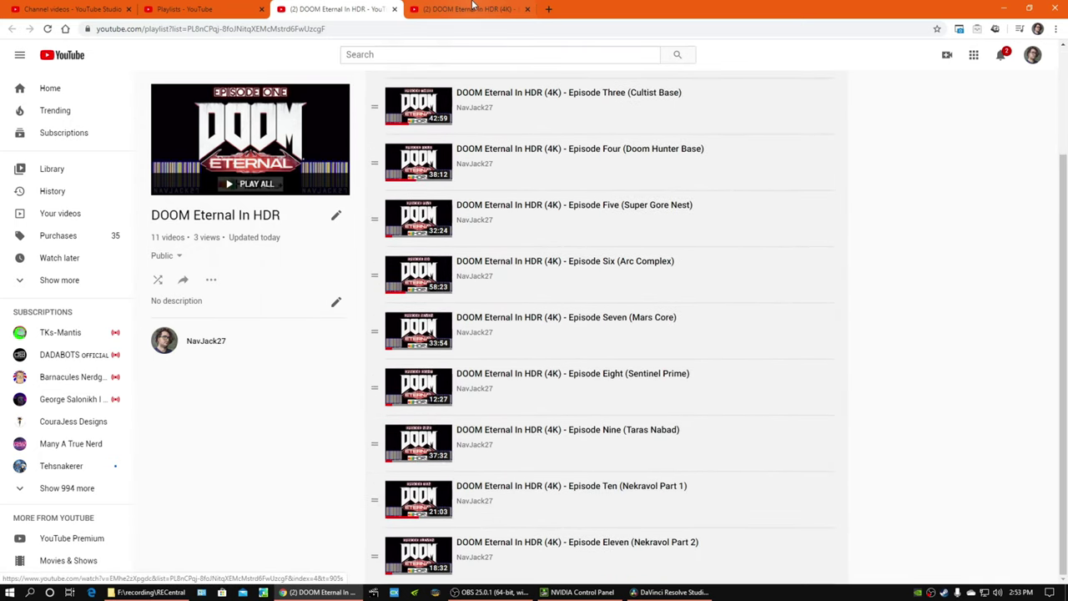
pyautogui.click(394, 9)
pyautogui.click(326, 6)
pyautogui.click(202, 8)
pyautogui.click(261, 9)
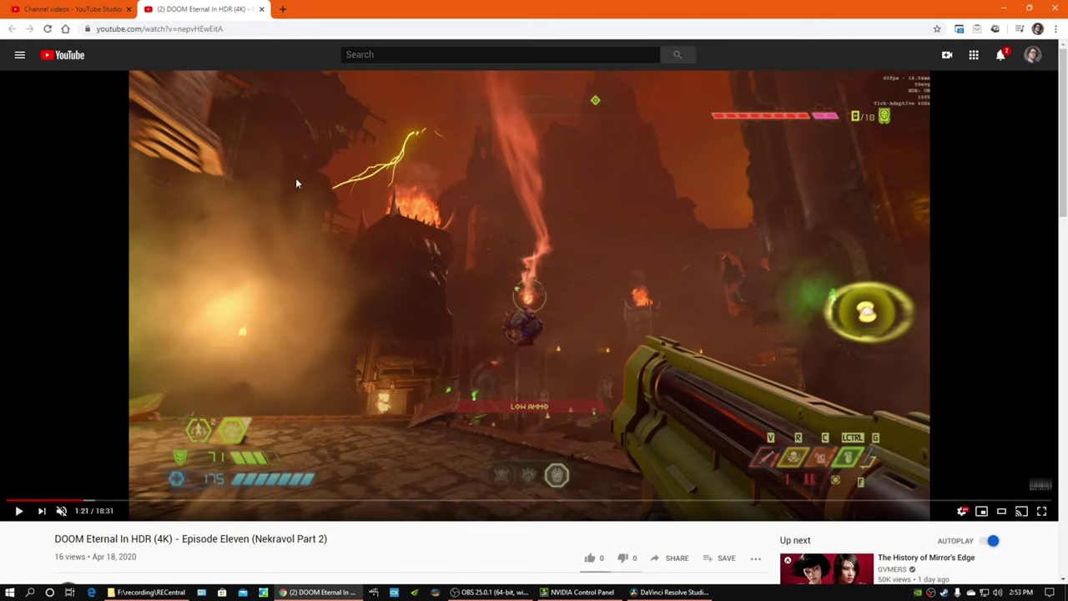
pyautogui.click(71, 8)
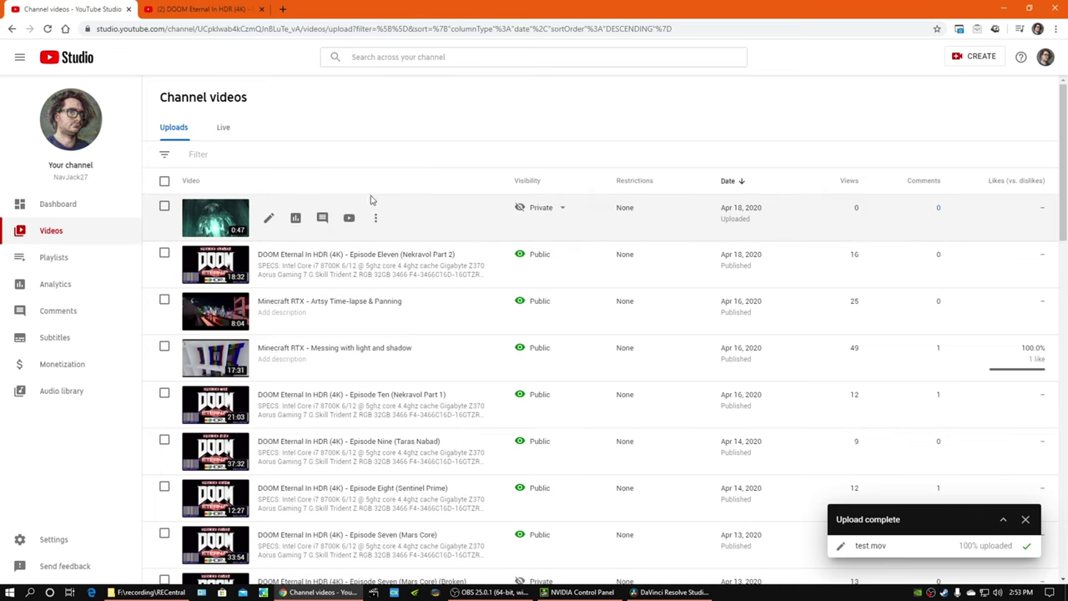
# Step: Move between the Episode Eleven and Studio tabs, then return to the channel's video list
pyautogui.click(205, 8)
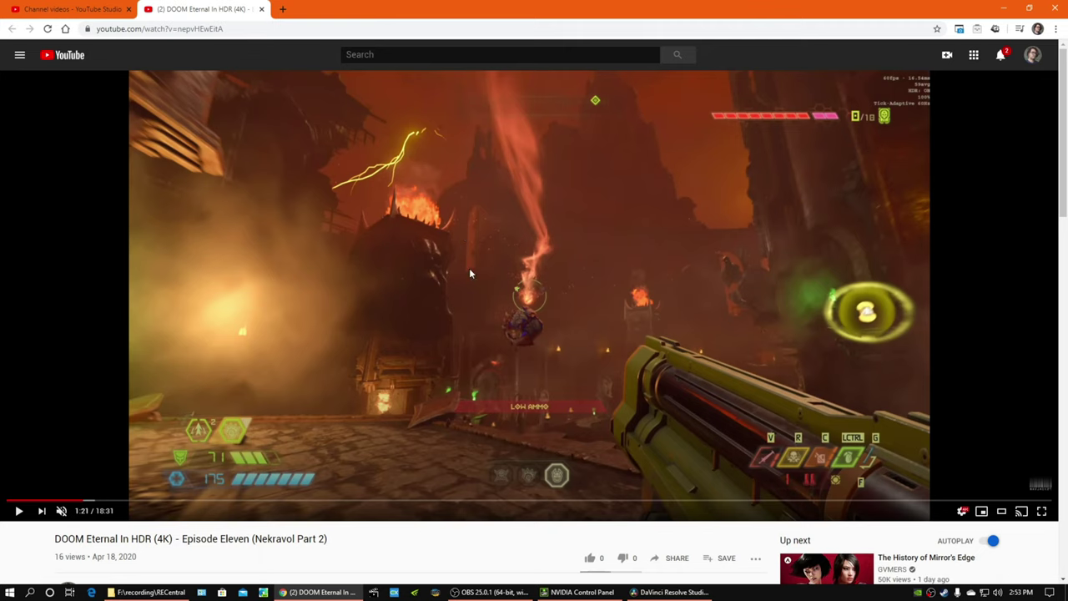
pyautogui.click(71, 9)
pyautogui.click(200, 8)
pyautogui.click(88, 16)
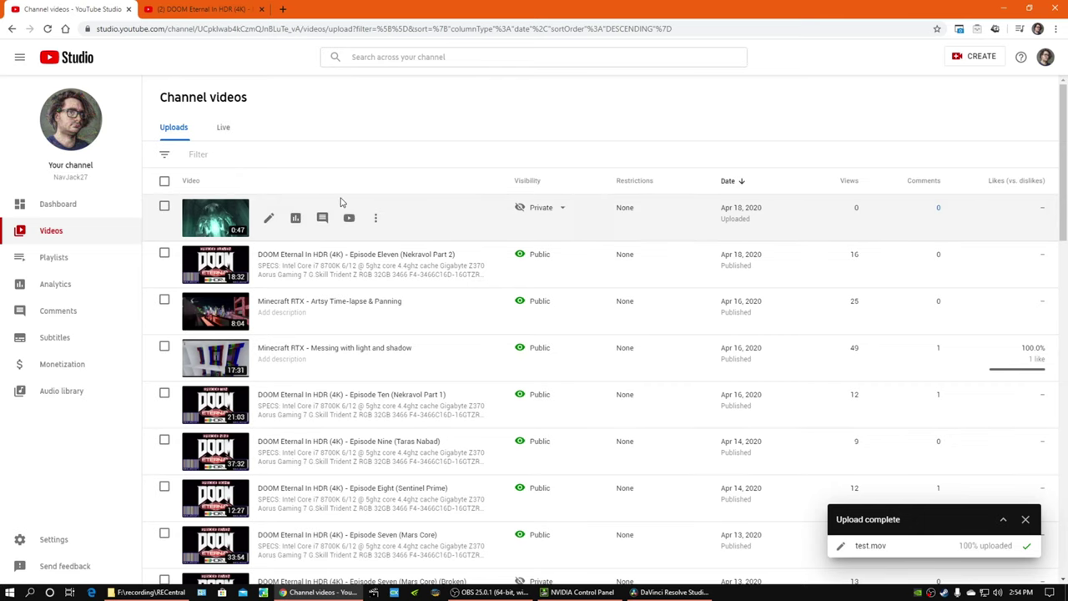
pyautogui.scroll(-1, 329, 171)
pyautogui.scroll(1, 328, 158)
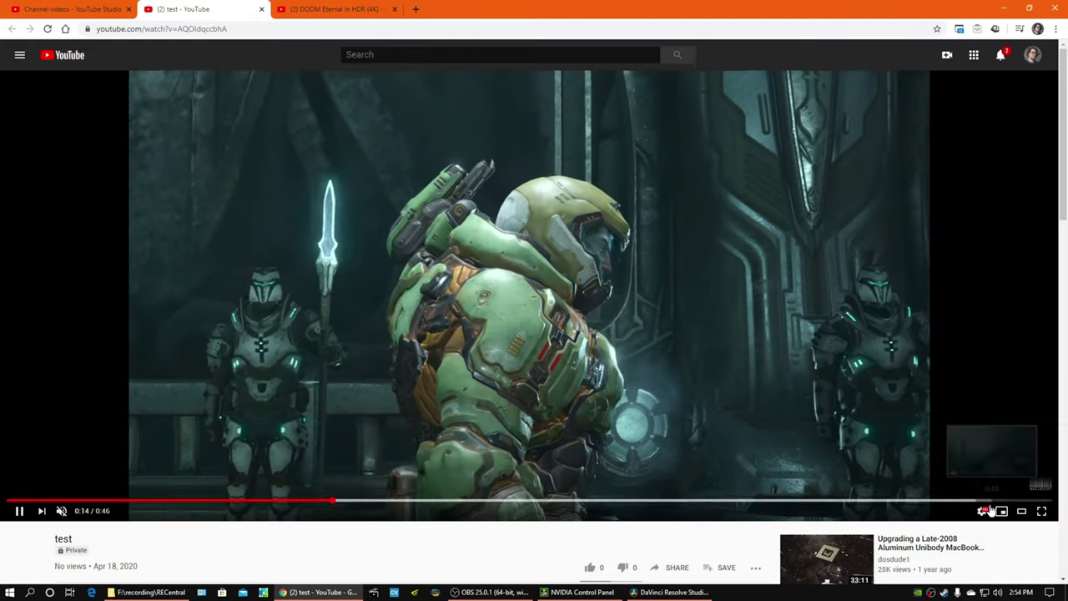
# Step: Check the test video's Quality options, pause it, and skip ahead to 0:27 then 0:31
pyautogui.click(984, 510)
pyautogui.click(974, 472)
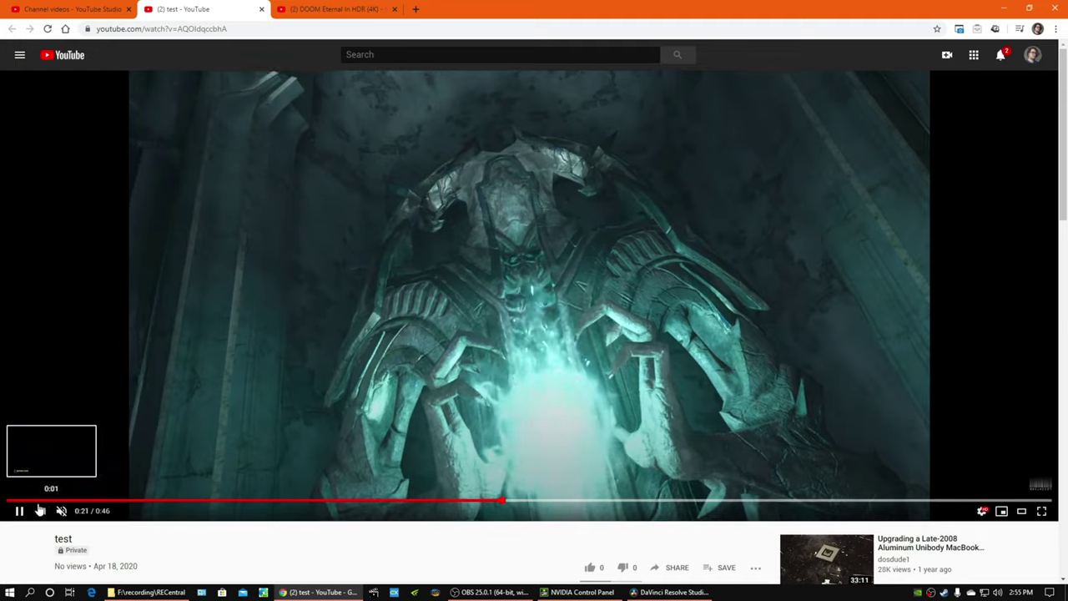
pyautogui.click(14, 517)
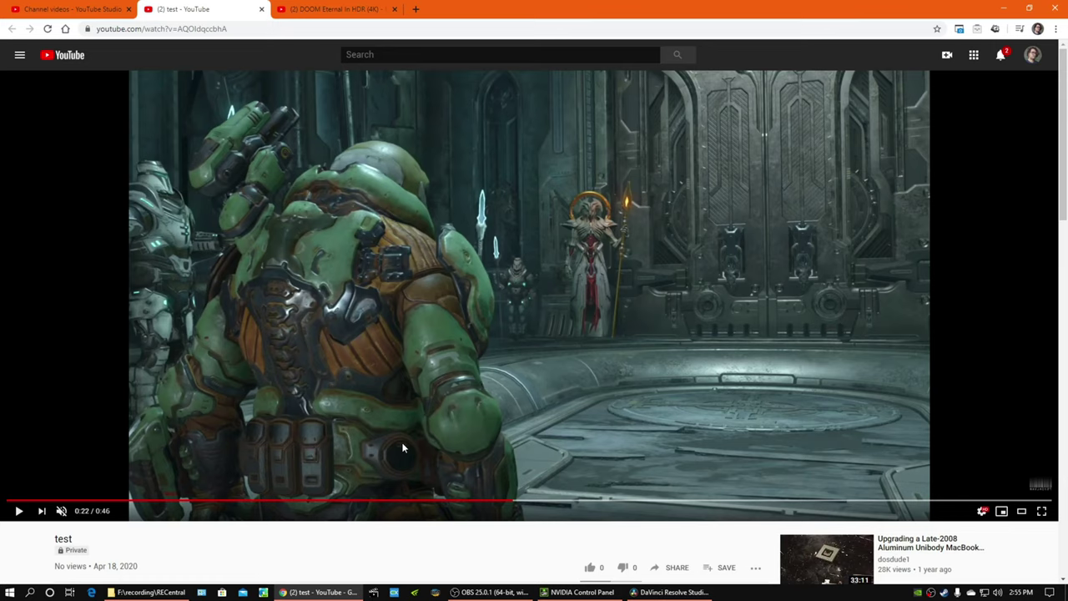
pyautogui.click(634, 501)
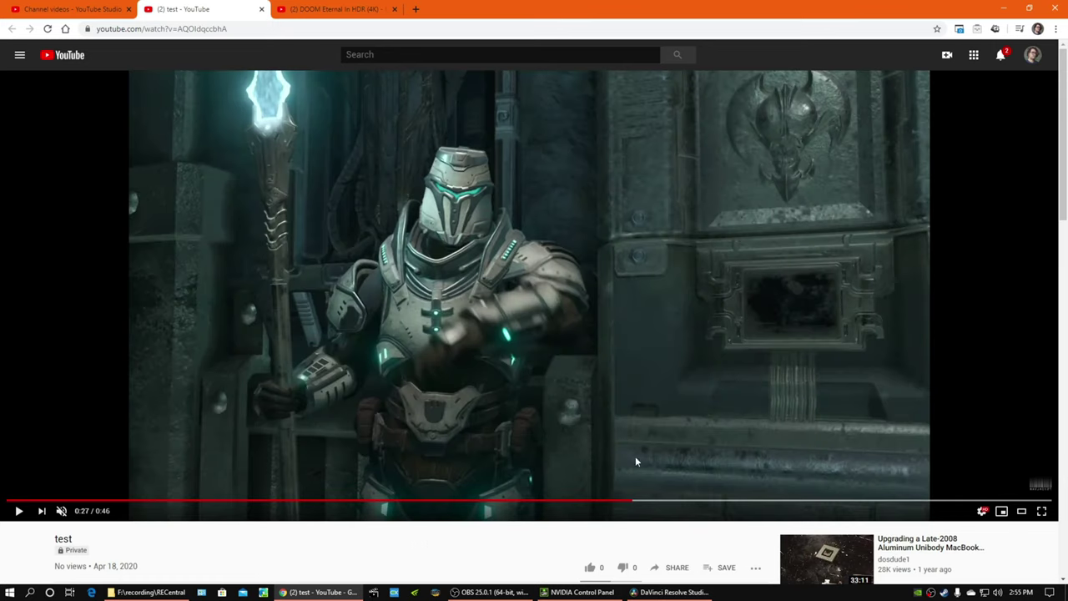
pyautogui.click(715, 503)
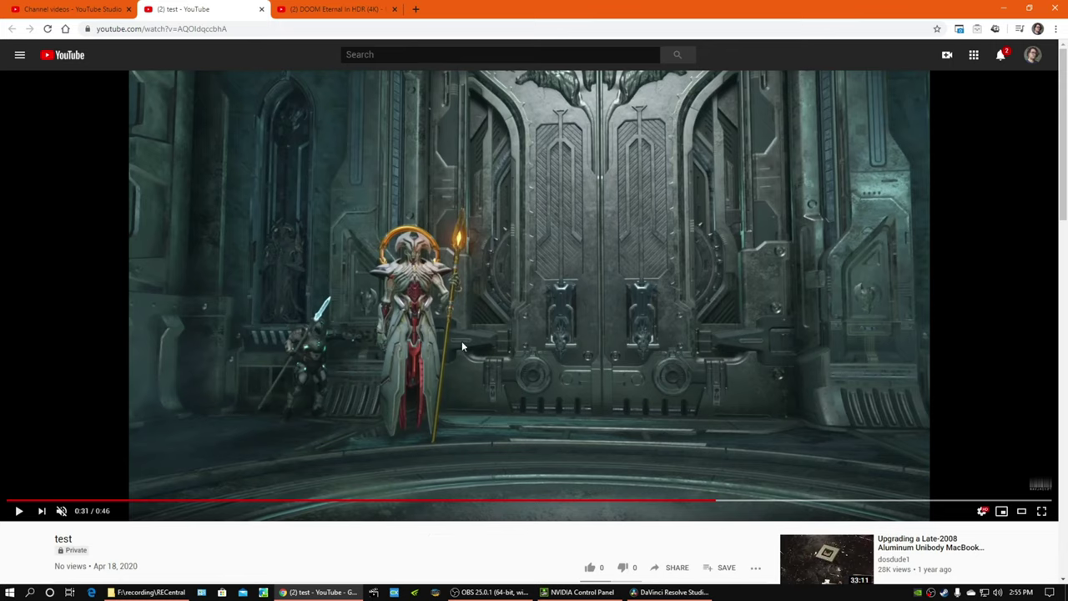
# Step: Close the test video tab and play Episode Eleven from 9:29 with Autoplay turned off
pyautogui.click(261, 9)
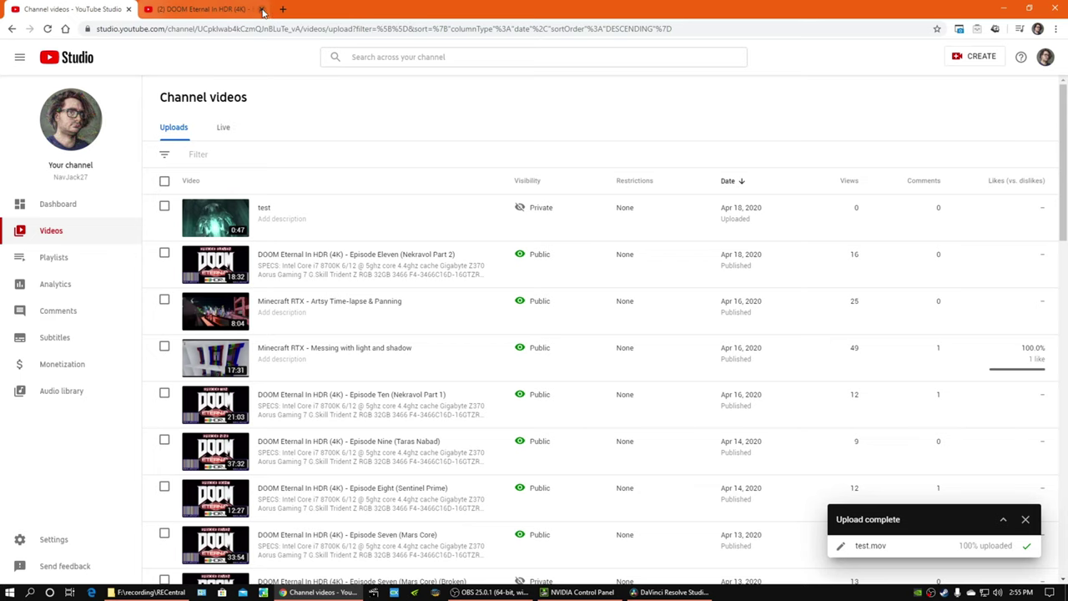
pyautogui.click(250, 10)
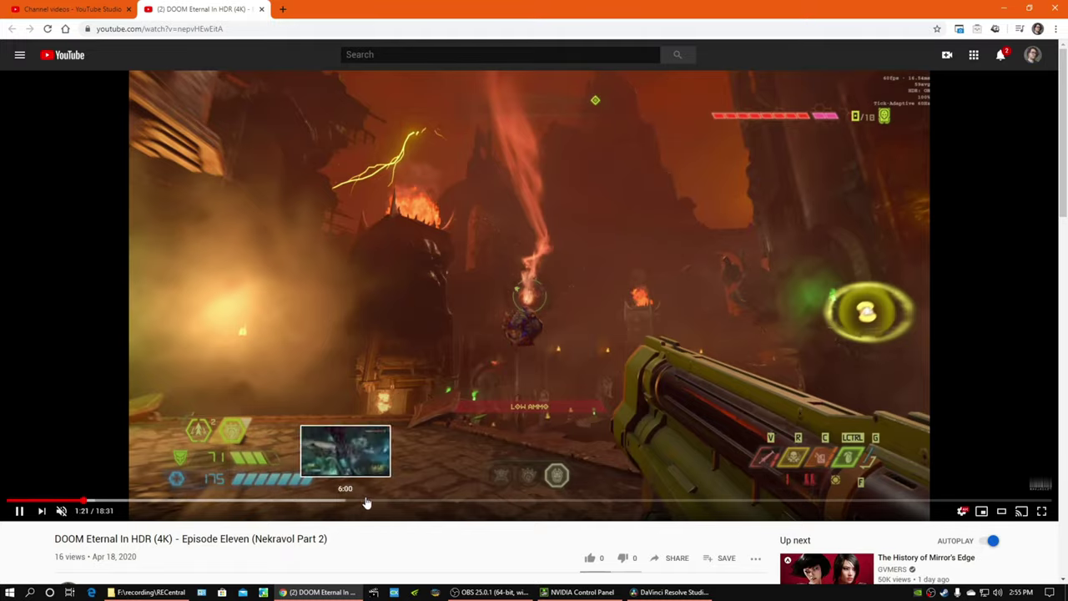
pyautogui.click(278, 335)
pyautogui.click(542, 502)
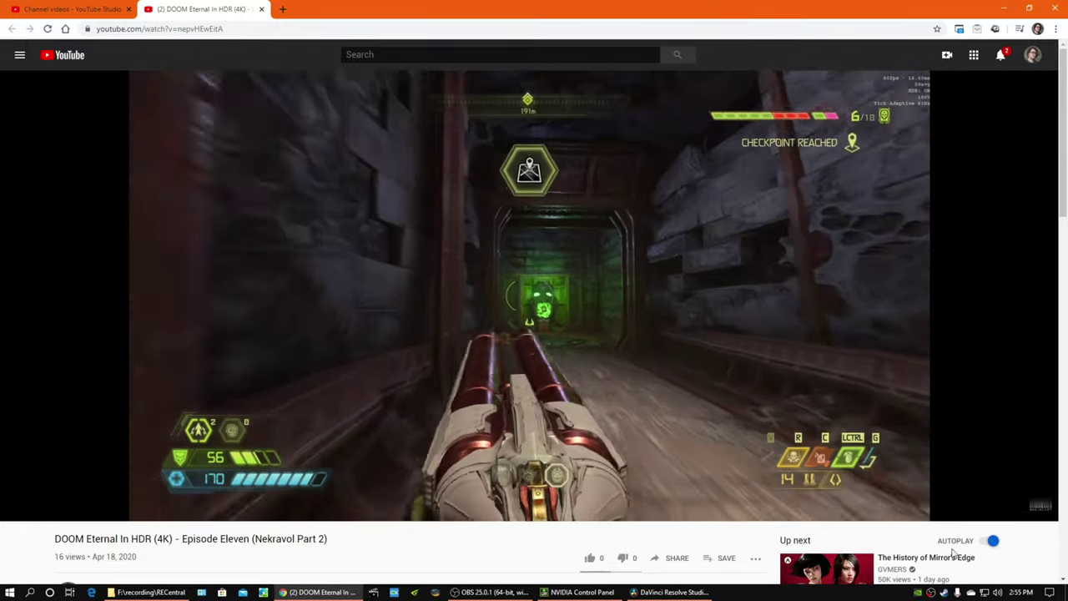
pyautogui.click(988, 541)
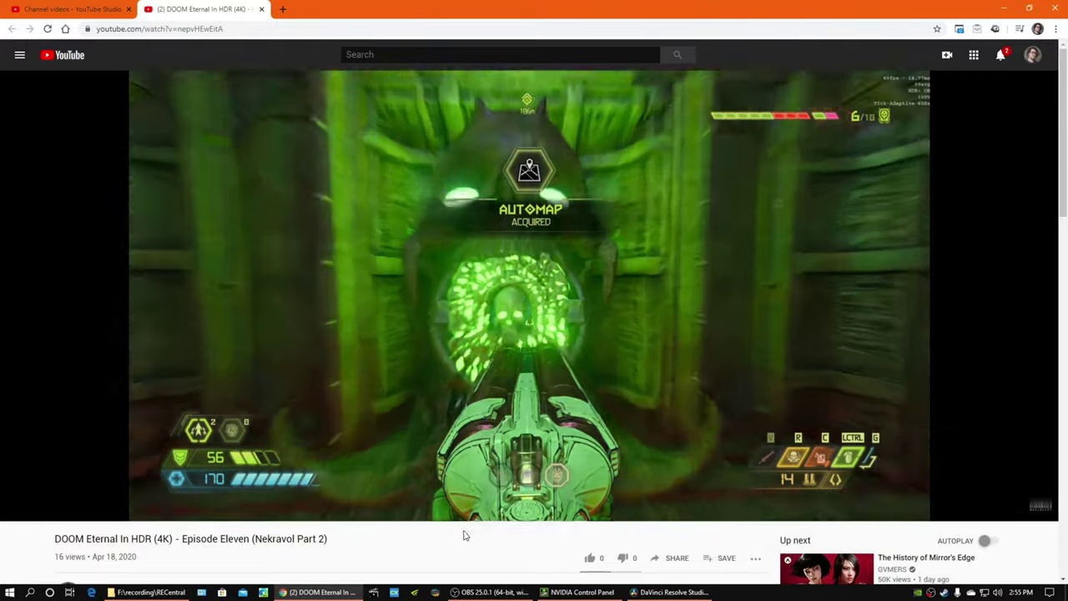